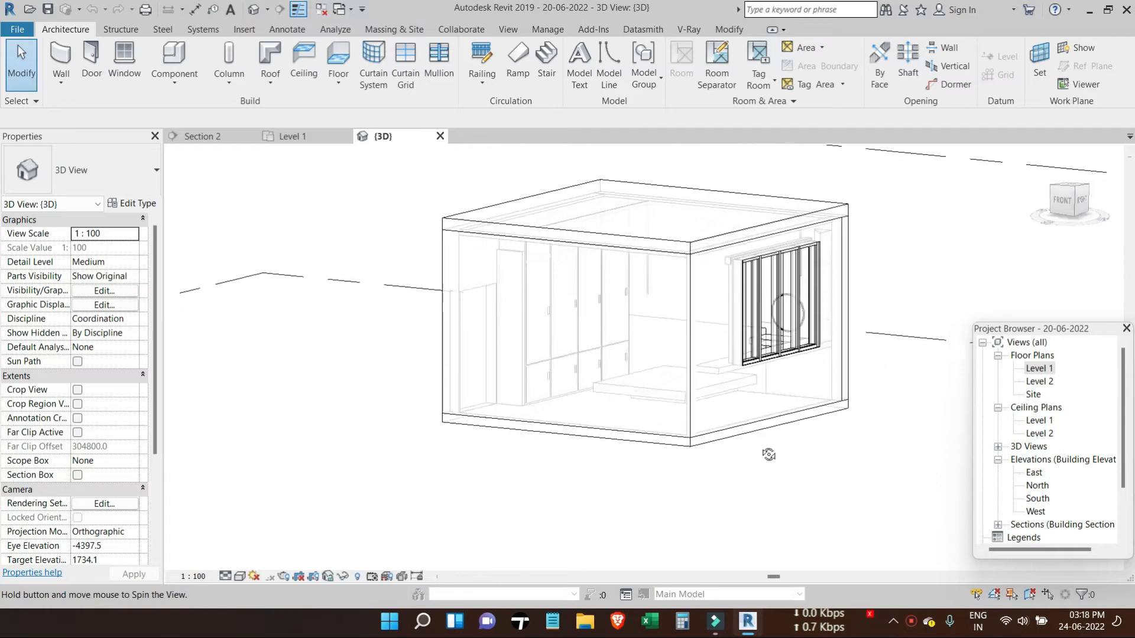
# - Open Twinmotion with version 2022.1.2 and import the Revit - 20-06-2022 model as a Direct Link collapsed by material
pyautogui.moveTo(618, 262); pyautogui.dragTo(771, 458, button='middle')
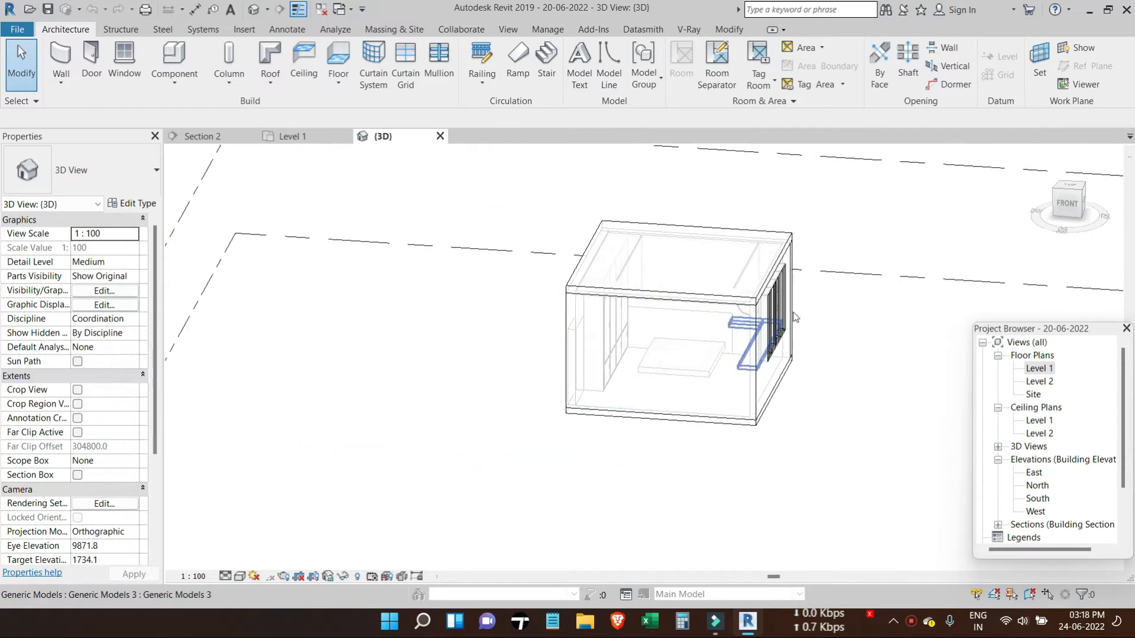
pyautogui.click(1091, 10)
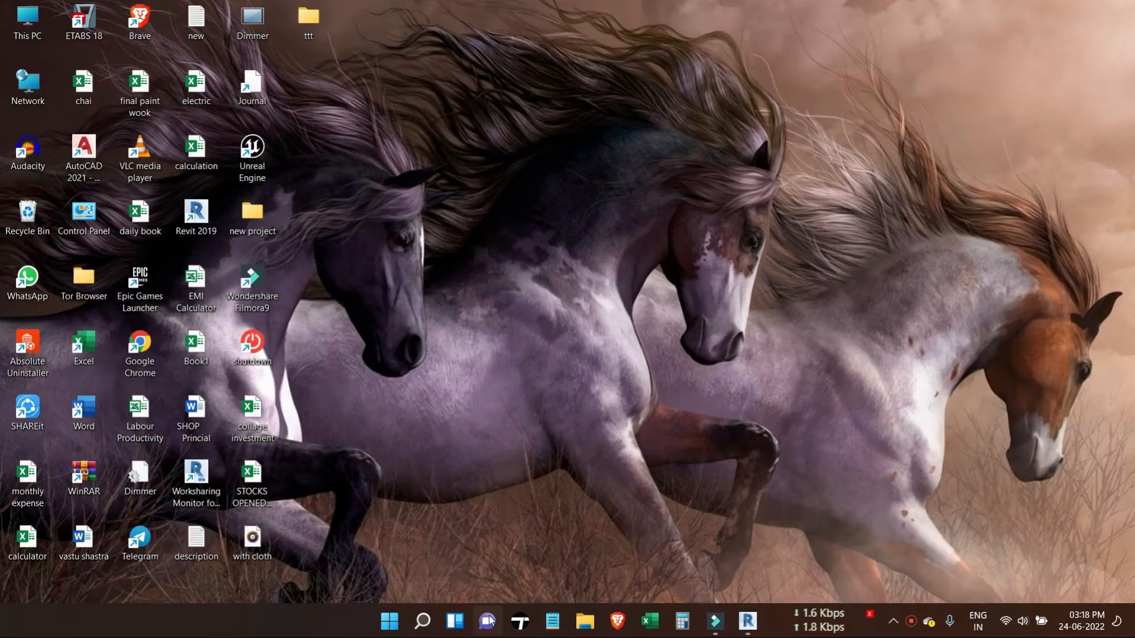
pyautogui.click(518, 622)
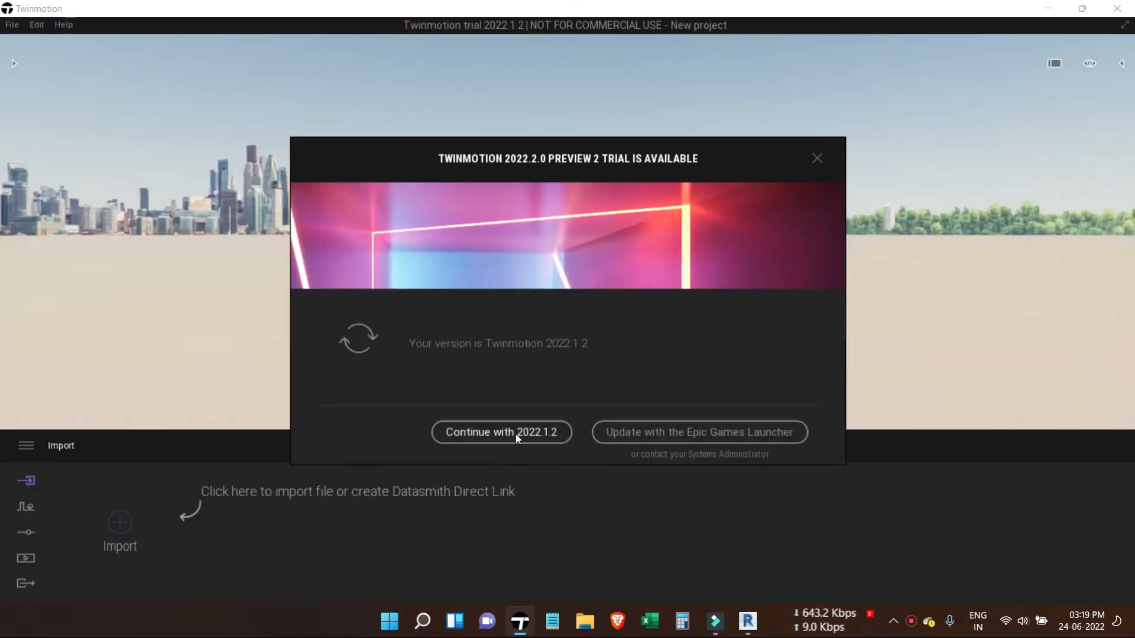
pyautogui.click(516, 435)
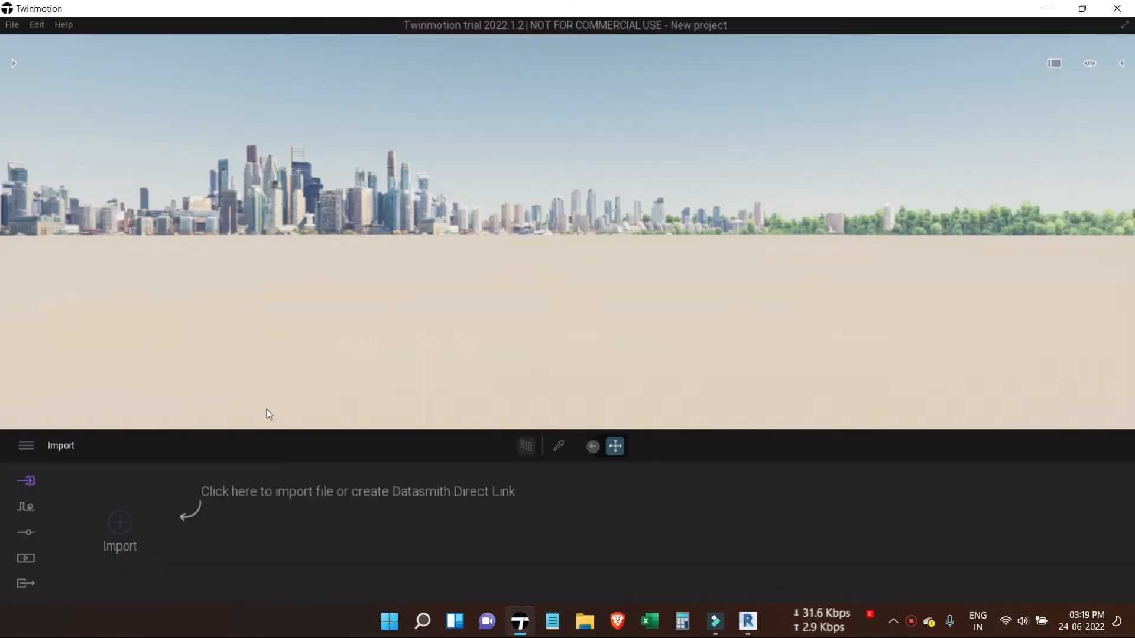
pyautogui.click(120, 520)
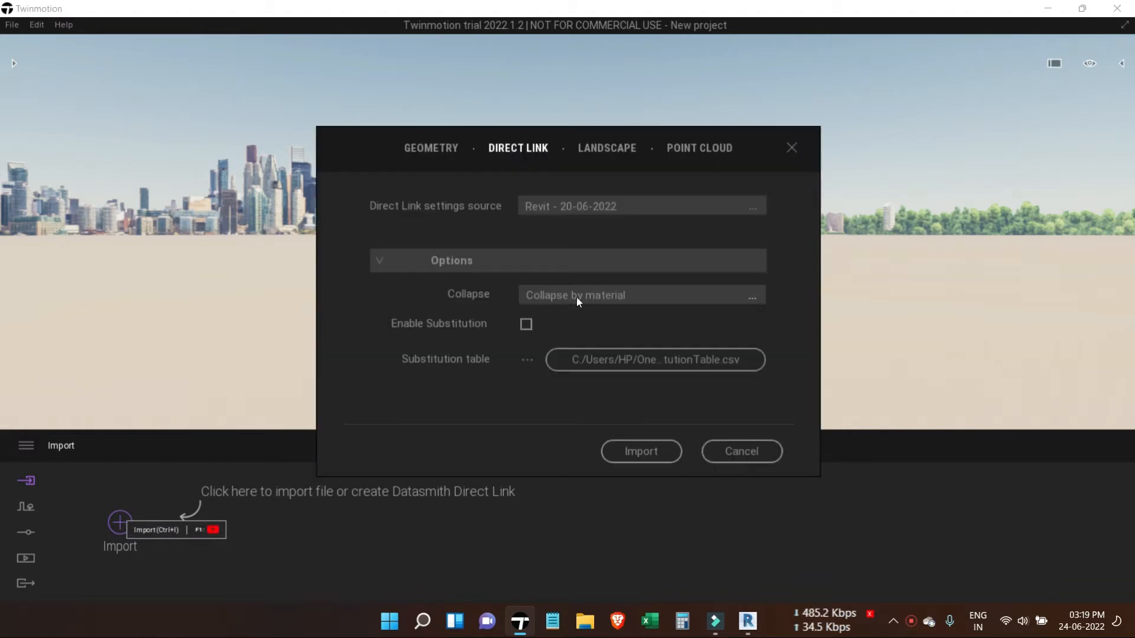
pyautogui.click(642, 452)
# - Switch to Revit, synchronize the 3D view through Datasmith Direct Link, and return to Twinmotion
pyautogui.click(747, 620)
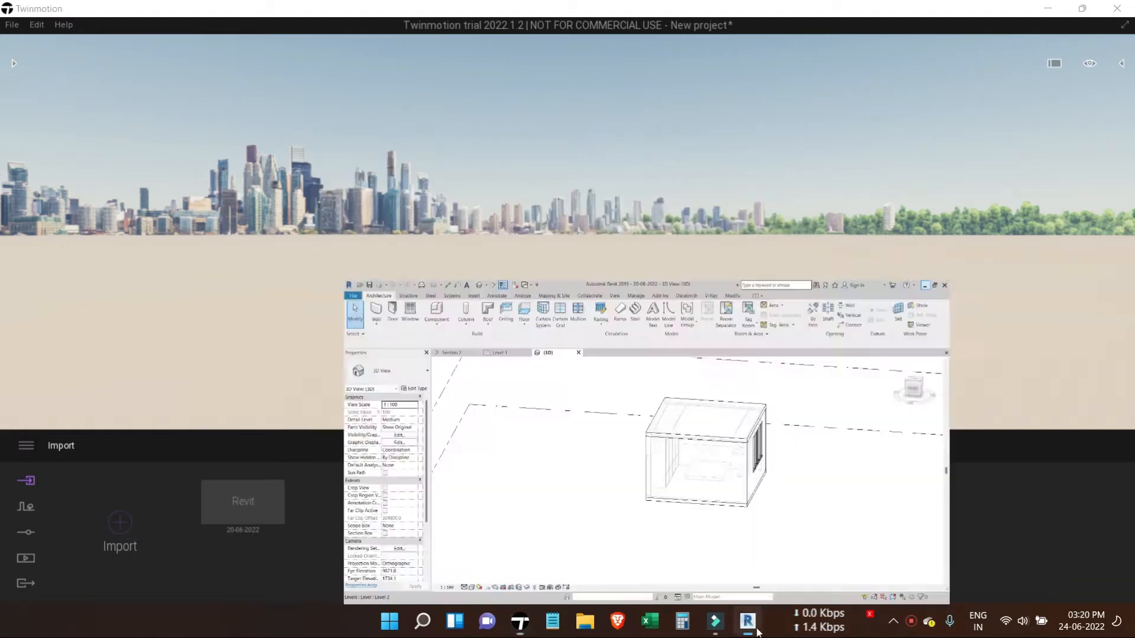
pyautogui.click(643, 29)
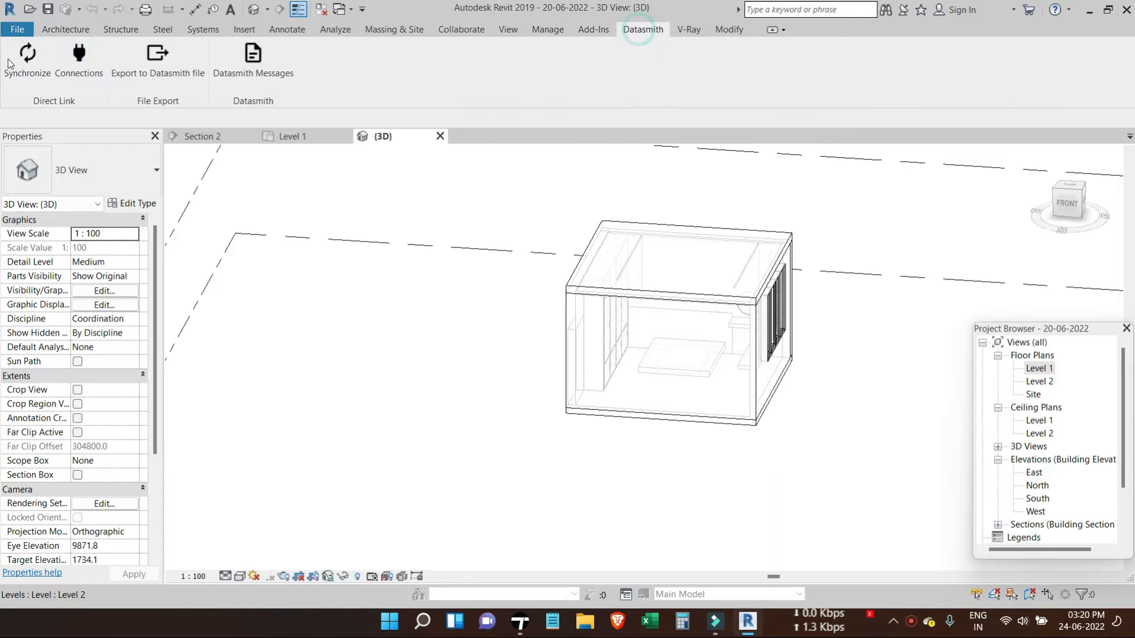
pyautogui.click(33, 64)
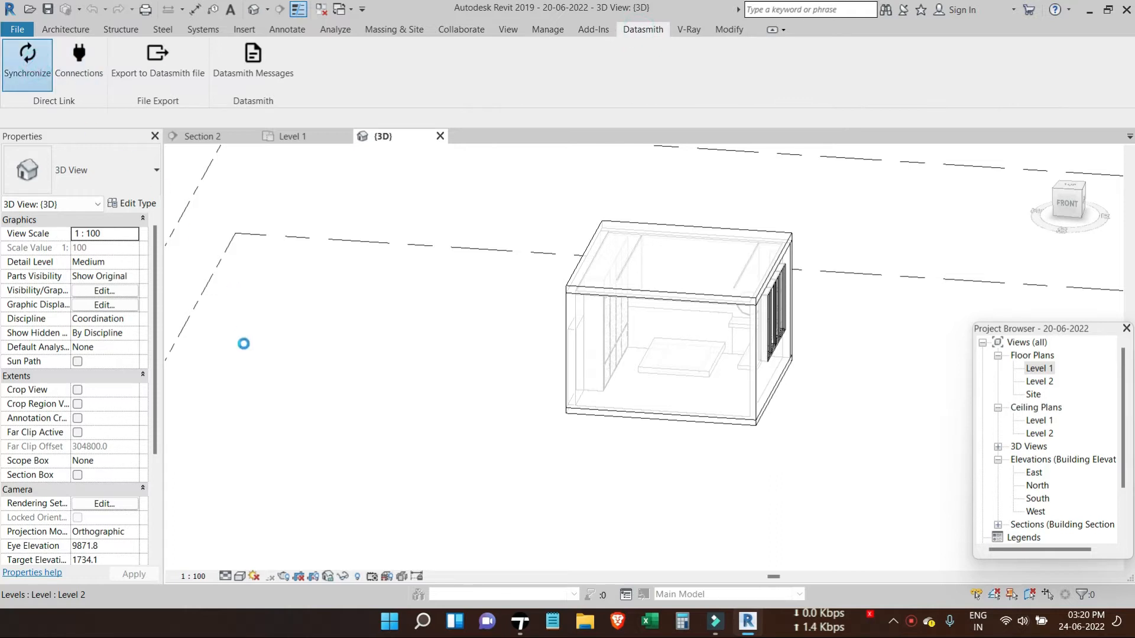
pyautogui.click(1103, 9)
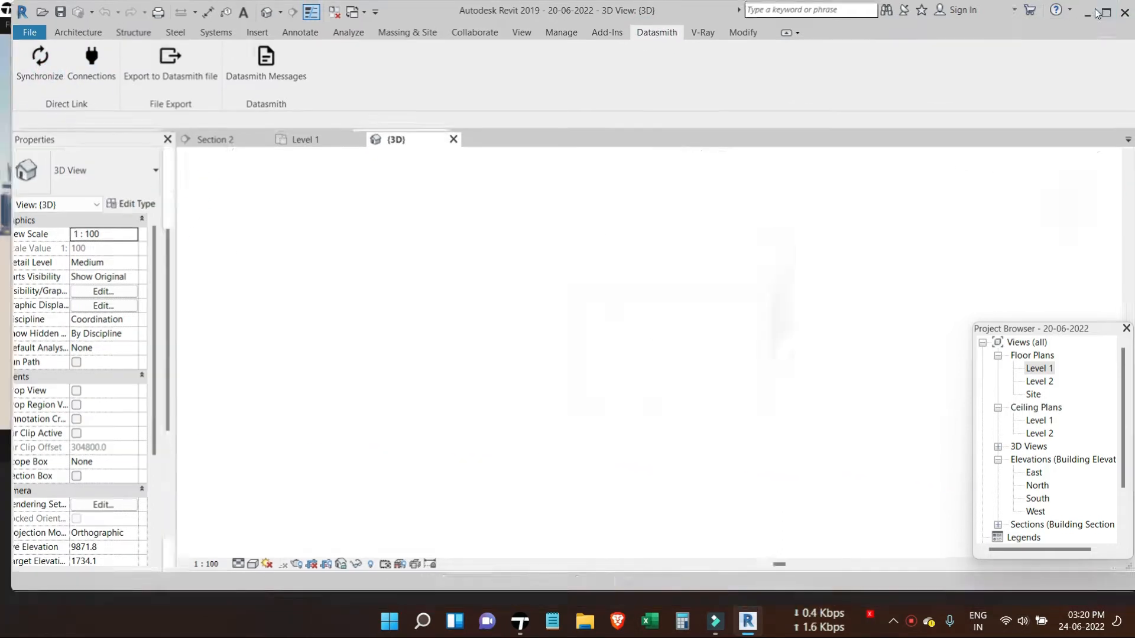
pyautogui.click(1089, 13)
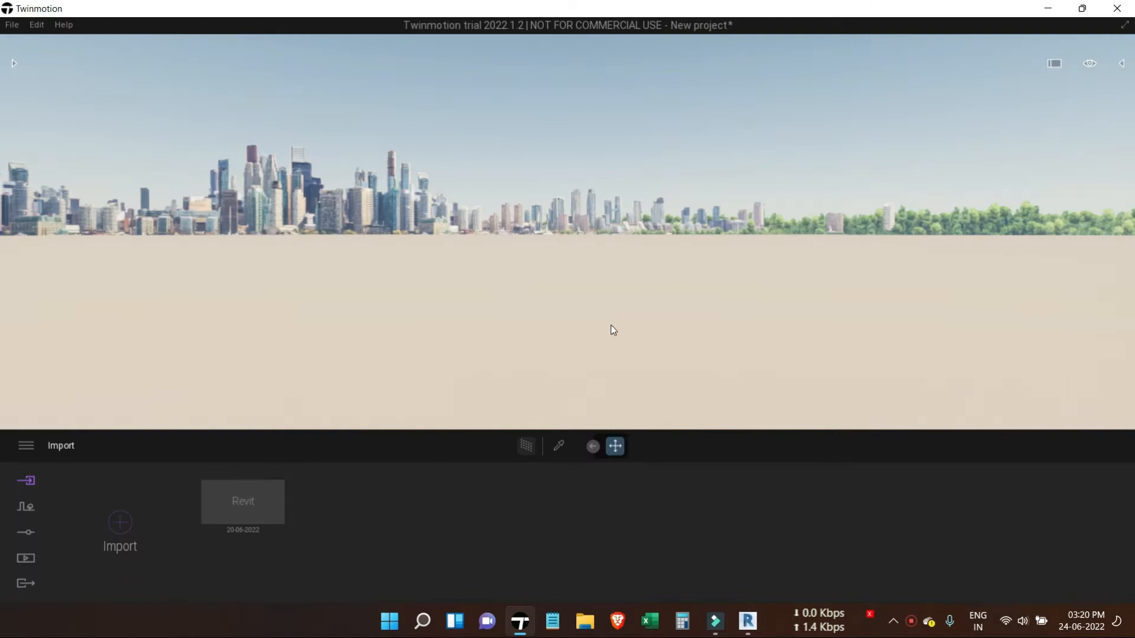
# - Hide the white front wall of the imported room in the scene graph to expose the interior
pyautogui.scroll(-5, 611, 325)
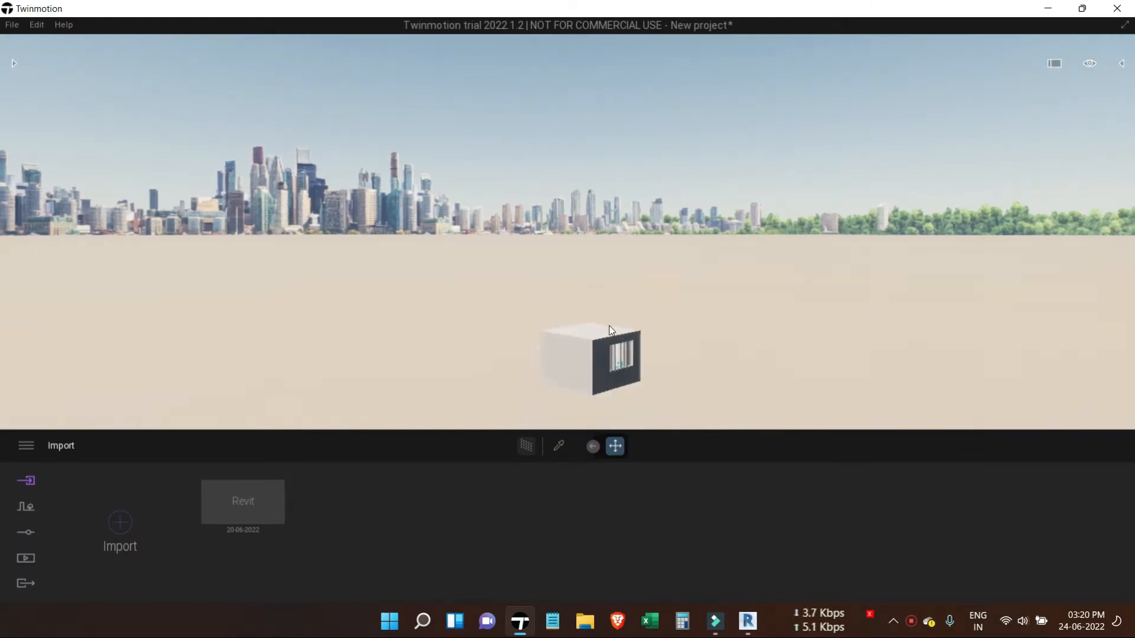
pyautogui.click(577, 349)
pyautogui.scroll(4, 613, 397)
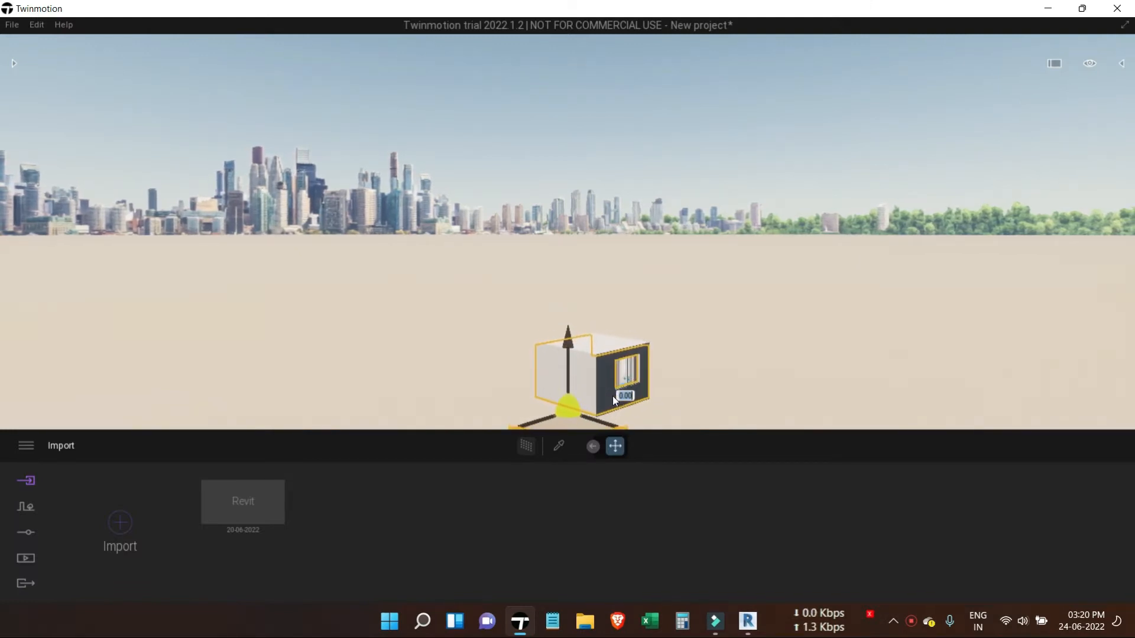
pyautogui.moveTo(730, 375)
pyautogui.mouseDown(button='middle')
pyautogui.moveTo(729, 266)
pyautogui.moveTo(727, 372)
pyautogui.mouseUp(button='middle')
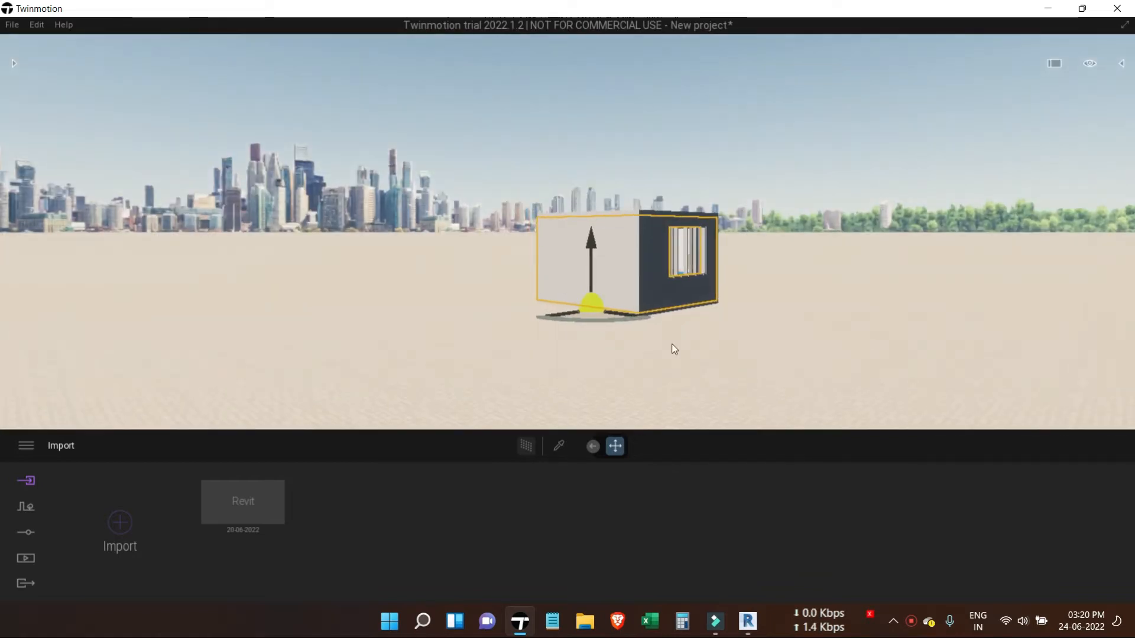
pyautogui.keyDown('shift'); pyautogui.moveTo(602, 337); pyautogui.dragTo(745, 378, button='middle'); pyautogui.keyUp('shift')
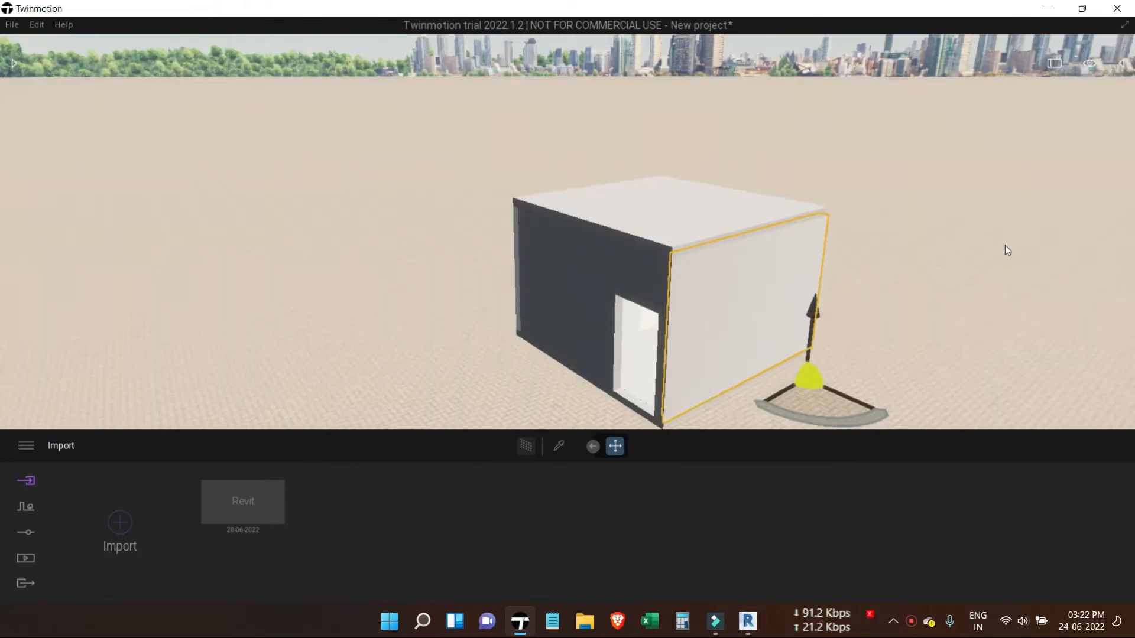
pyautogui.keyDown('shift'); pyautogui.moveTo(1004, 246); pyautogui.dragTo(970, 296, button='middle'); pyautogui.keyUp('shift')
pyautogui.keyDown('shift'); pyautogui.moveTo(1105, 219); pyautogui.dragTo(1063, 217, button='middle'); pyautogui.keyUp('shift')
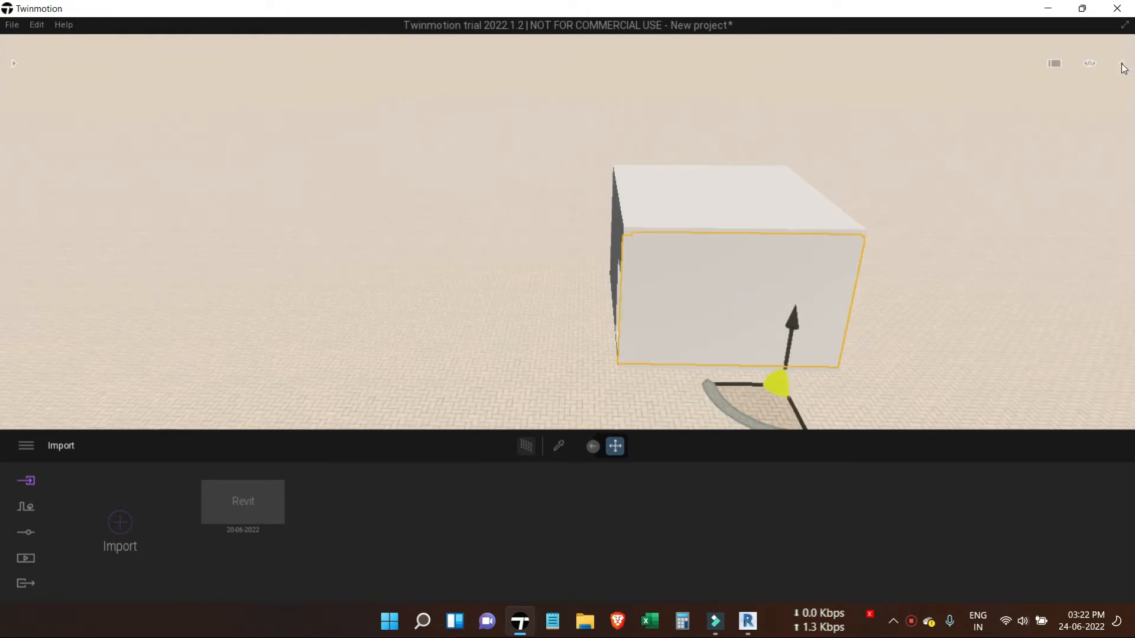
pyautogui.click(1123, 65)
pyautogui.click(944, 372)
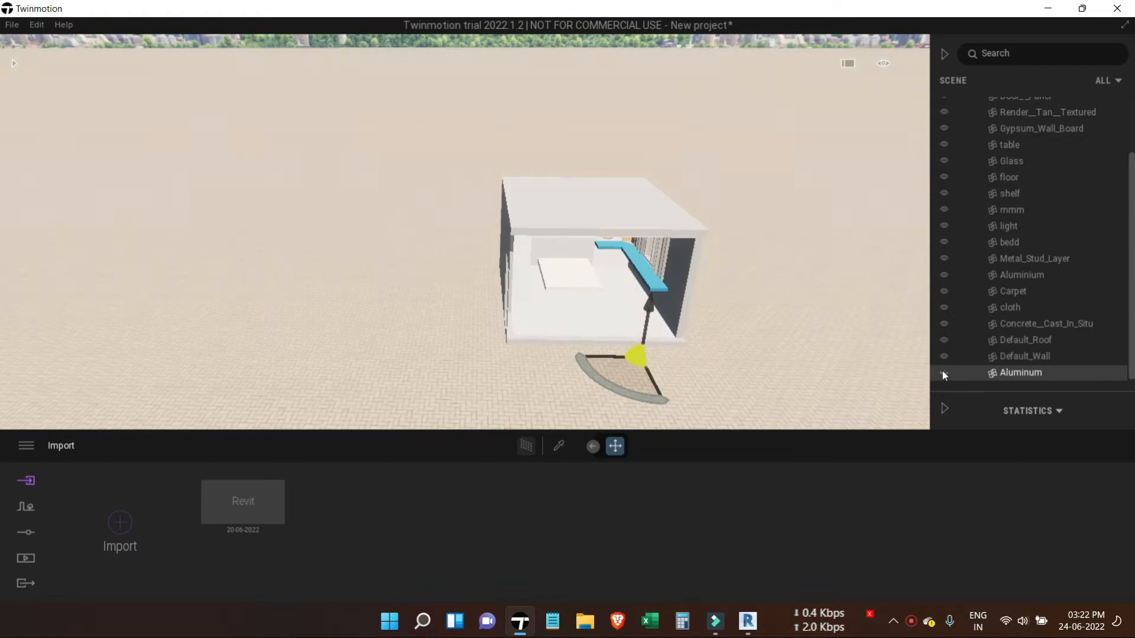
# - Examine the room's interior through its open front
pyautogui.click(747, 217)
pyautogui.keyDown('shift'); pyautogui.moveTo(644, 390); pyautogui.dragTo(603, 325, button='middle'); pyautogui.keyUp('shift')
pyautogui.scroll(5, 603, 326)
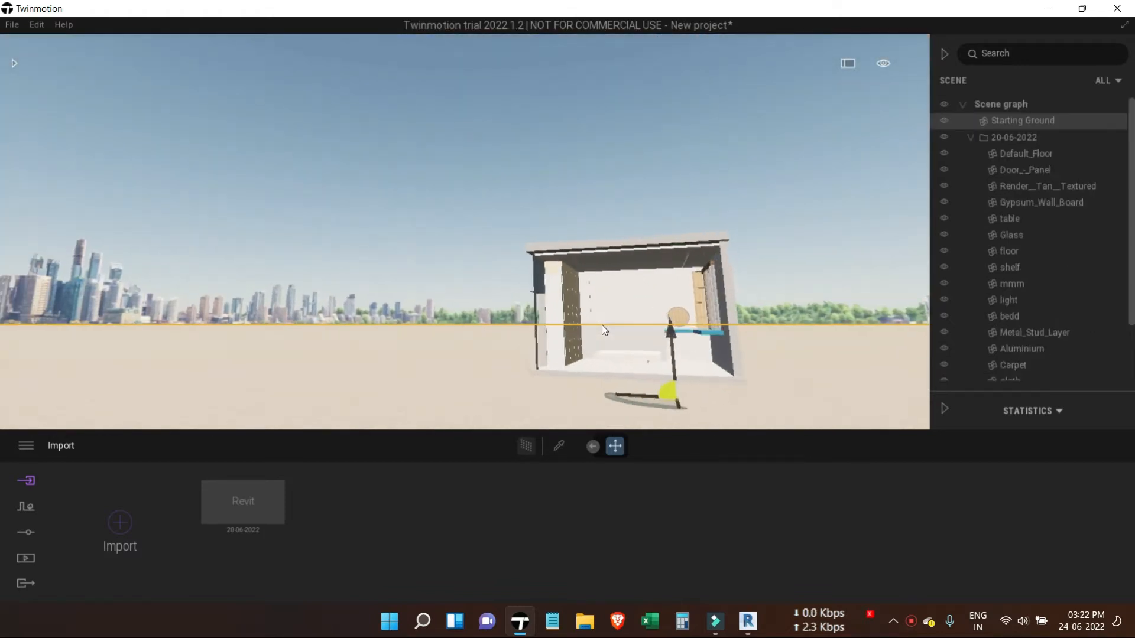
pyautogui.scroll(5, 672, 357)
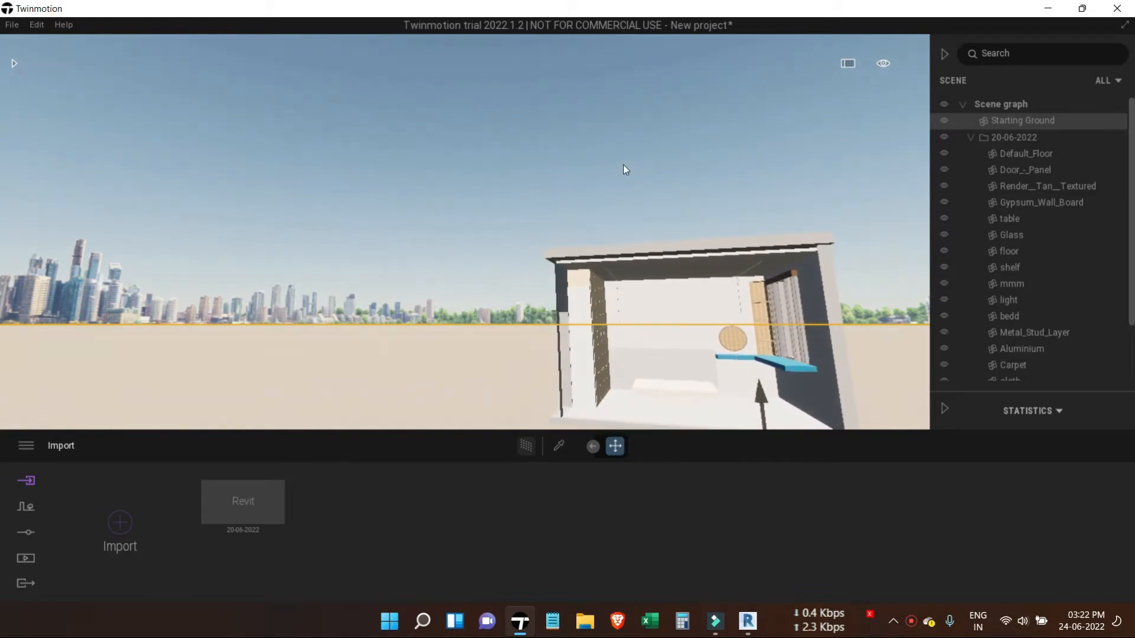
pyautogui.moveTo(672, 357); pyautogui.dragTo(594, 296, button='middle')
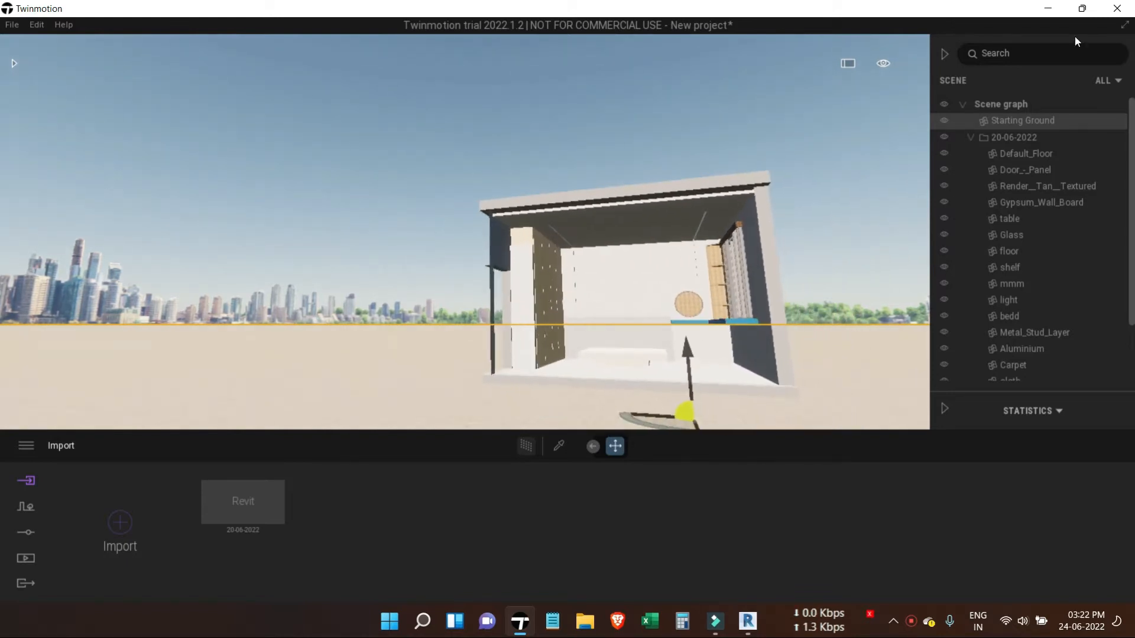
pyautogui.click(947, 55)
pyautogui.keyDown('shift'); pyautogui.moveTo(682, 329); pyautogui.dragTo(691, 300, button='middle'); pyautogui.keyUp('shift')
pyautogui.moveTo(839, 301); pyautogui.dragTo(660, 199, button='middle')
# - Shift the scene's time of day so the exterior goes dark
pyautogui.moveTo(1091, 63)
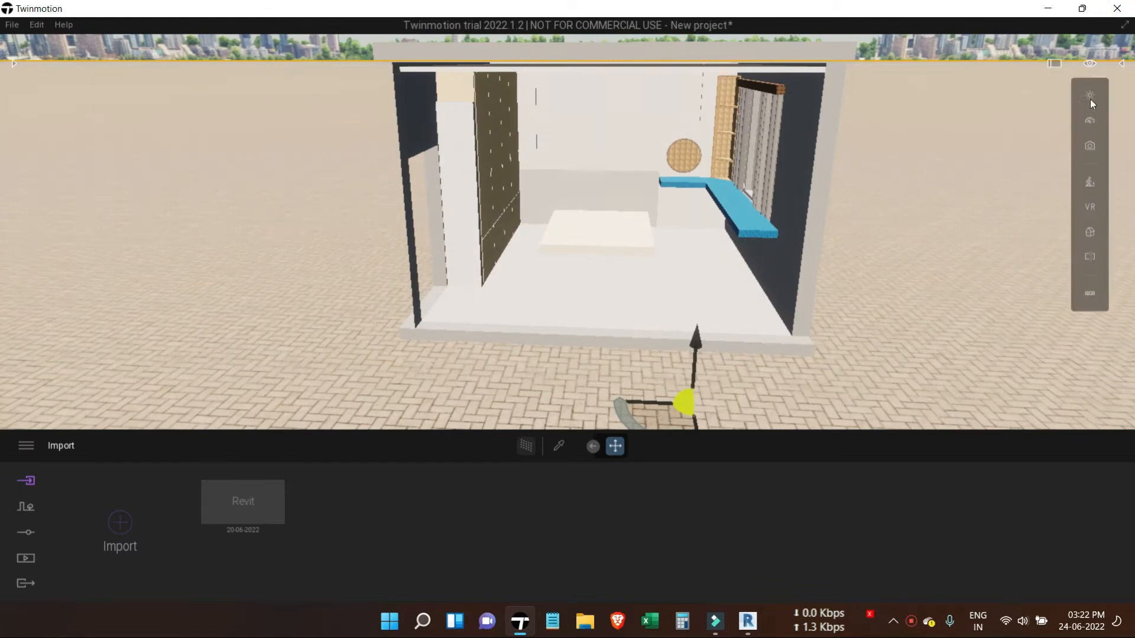
pyautogui.moveTo(999, 156); pyautogui.dragTo(985, 202)
pyautogui.keyDown('shift'); pyautogui.moveTo(952, 226); pyautogui.dragTo(1062, 78, button='middle'); pyautogui.keyUp('shift')
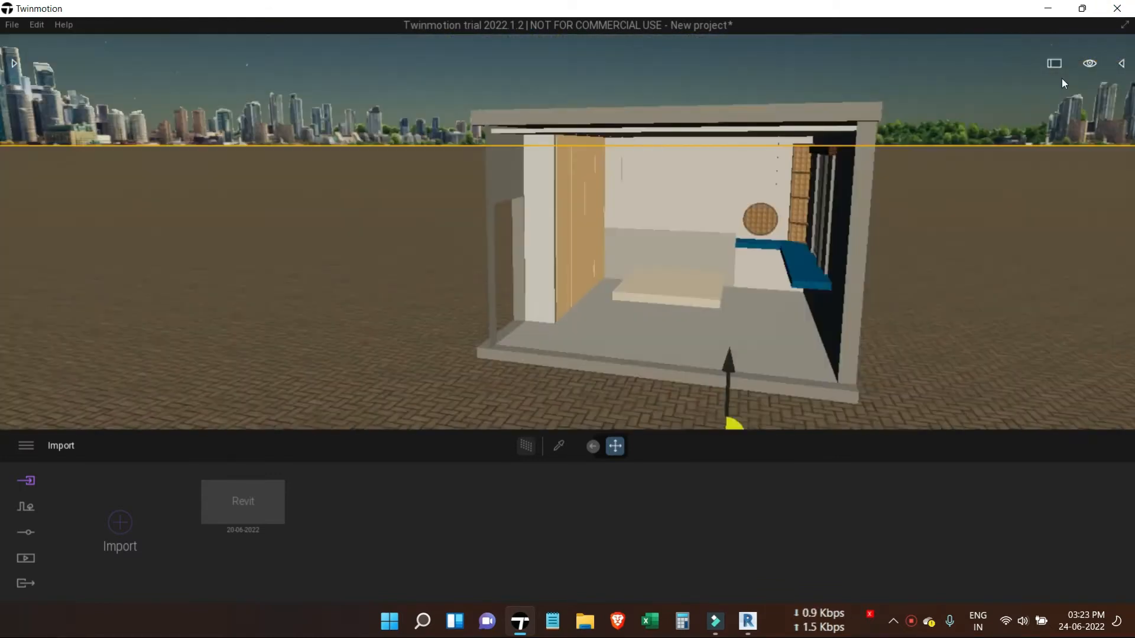
# - Place an omnidirectional light from the library on the room's floor in front of the bed
pyautogui.click(14, 64)
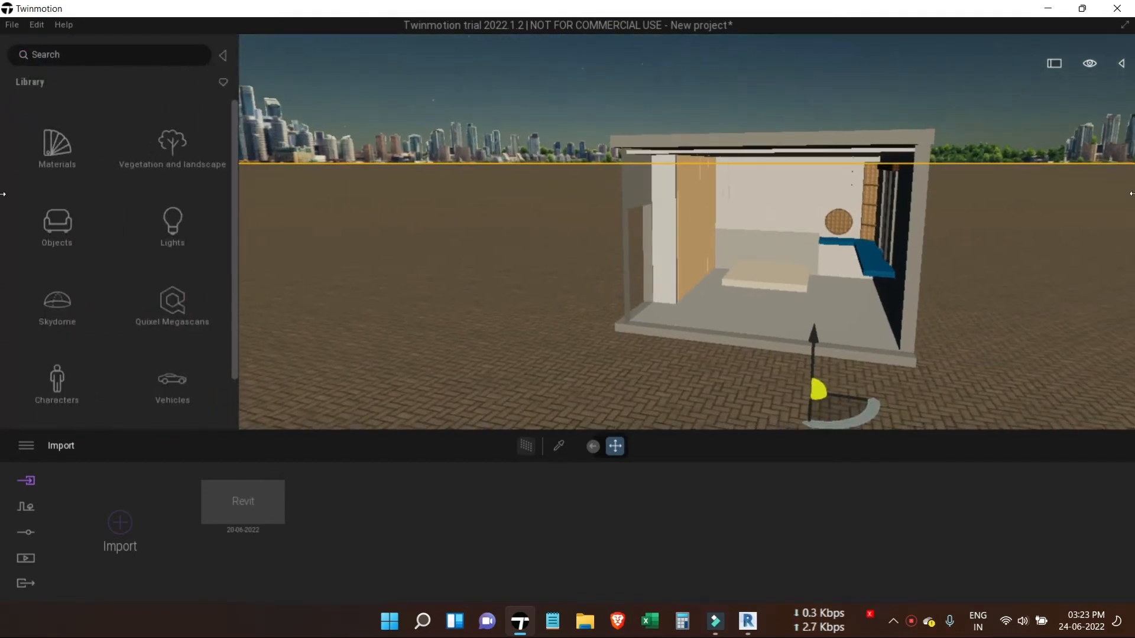
pyautogui.click(170, 225)
pyautogui.moveTo(63, 144); pyautogui.dragTo(549, 272)
pyautogui.moveTo(652, 285); pyautogui.dragTo(785, 361)
pyautogui.scroll(5, 673, 293)
pyautogui.scroll(3, 772, 348)
# - Set the omnidirectional light's intensity to 50 lm
pyautogui.click(411, 528)
pyautogui.write('50')
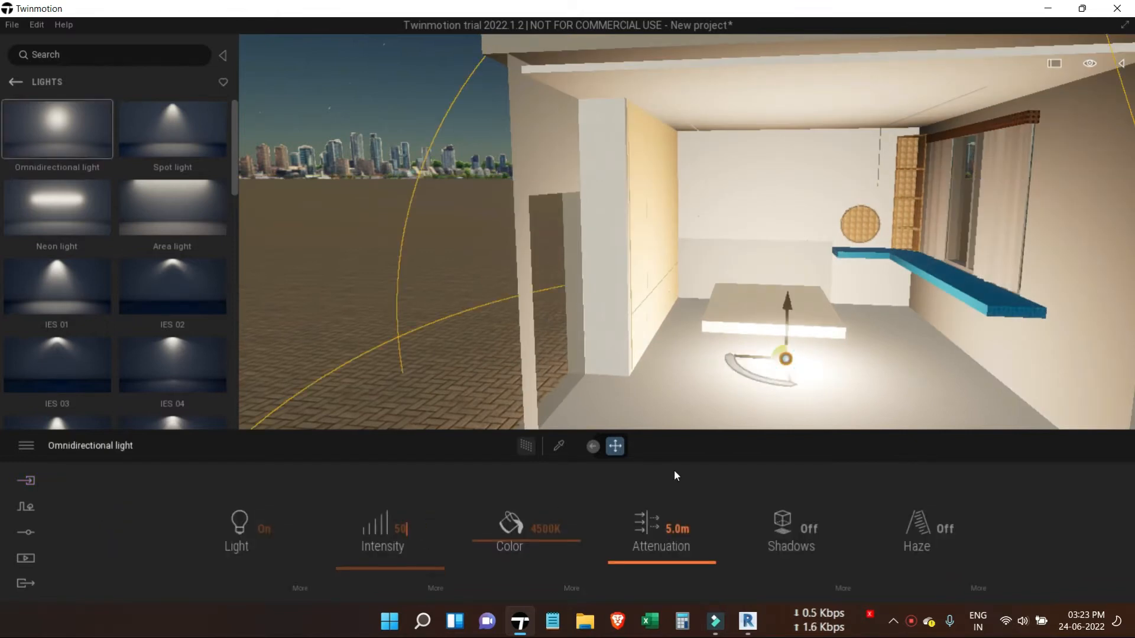
pyautogui.press('Return')
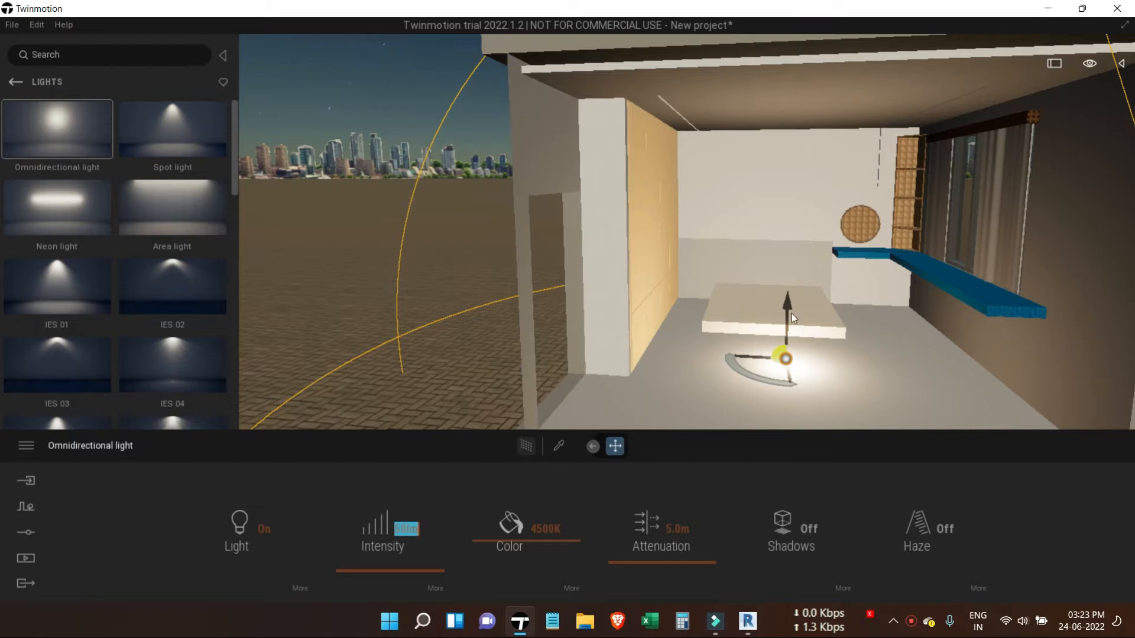
# - Copy the omnidirectional light straight up toward the ceiling and deselect it
pyautogui.keyDown('shift'); pyautogui.moveTo(788, 300); pyautogui.dragTo(805, 140); pyautogui.keyUp('shift')
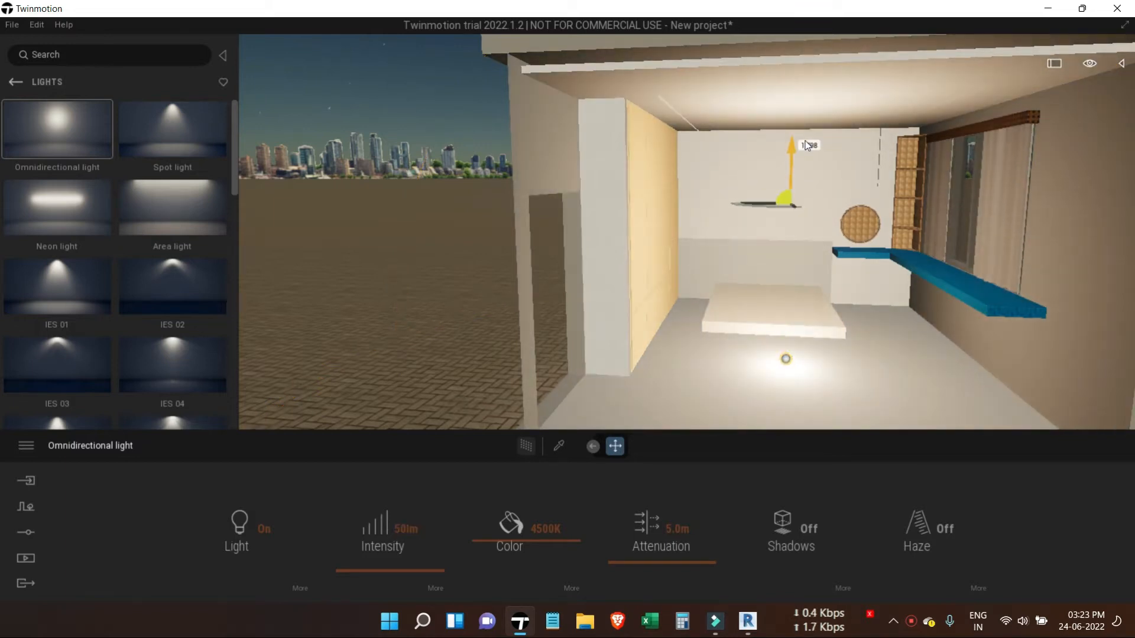
pyautogui.click(517, 402)
pyautogui.click(838, 390)
pyautogui.scroll(3, 846, 345)
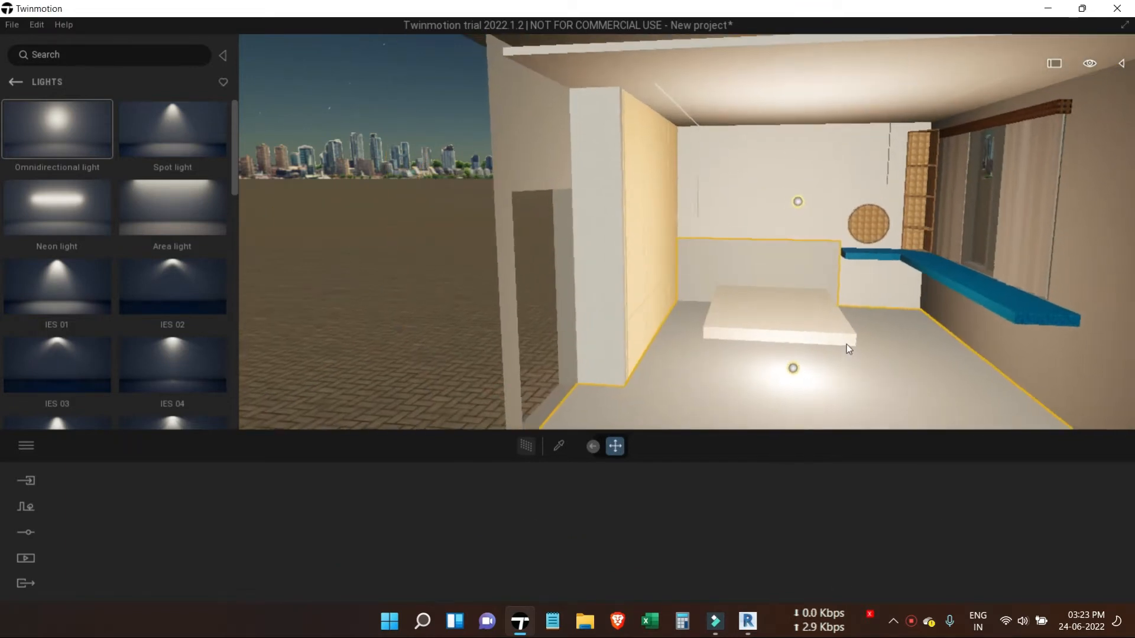
# - Apply the darker Walnut Veneer from the Quixel Megascans wood surfaces to the wardrobe doors
pyautogui.moveTo(836, 338); pyautogui.dragTo(768, 326, button='middle')
pyautogui.scroll(3, 725, 315)
pyautogui.scroll(-1, 734, 328)
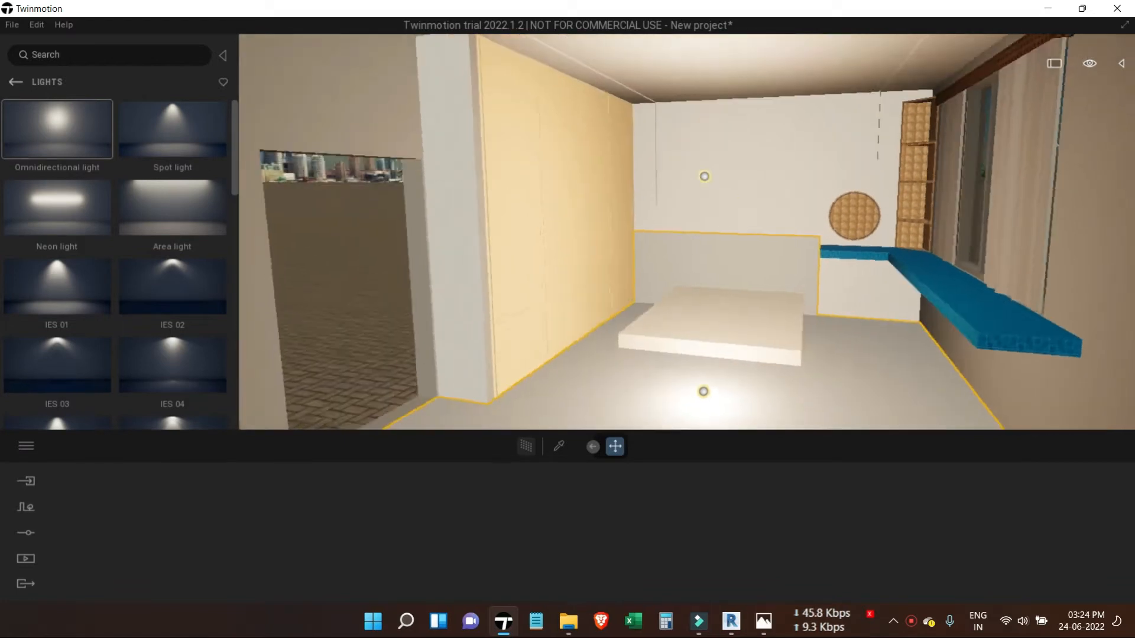
pyautogui.keyDown('shift'); pyautogui.moveTo(580, 248); pyautogui.dragTo(554, 233, button='middle'); pyautogui.keyUp('shift')
pyautogui.scroll(1, 606, 213)
pyautogui.click(605, 214)
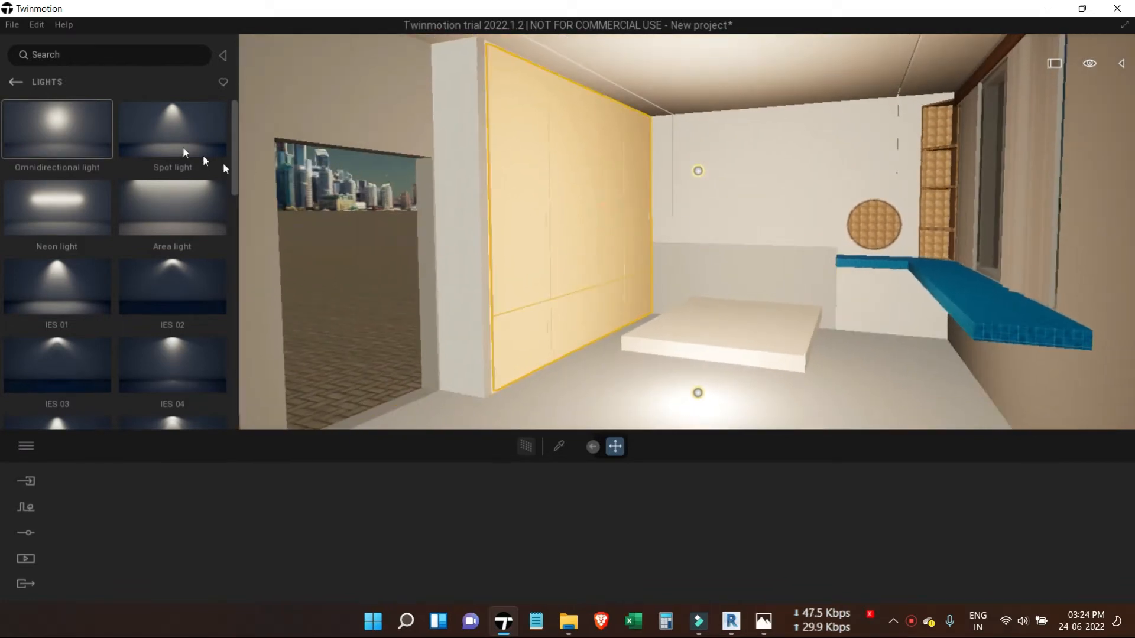
pyautogui.click(17, 83)
pyautogui.click(164, 300)
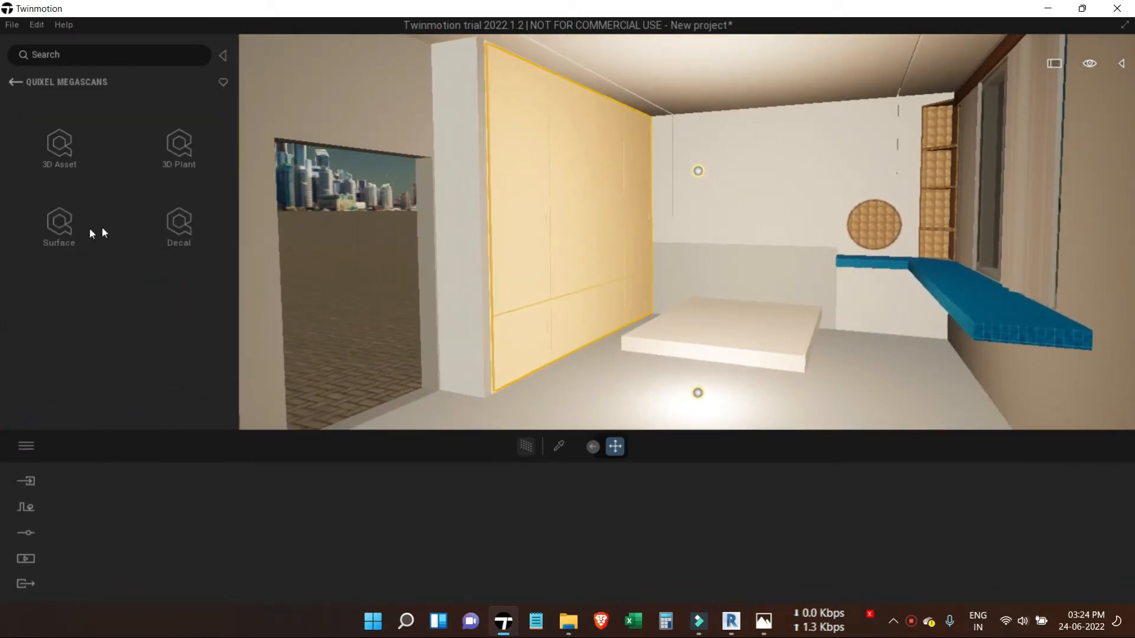
pyautogui.click(59, 227)
pyautogui.click(188, 143)
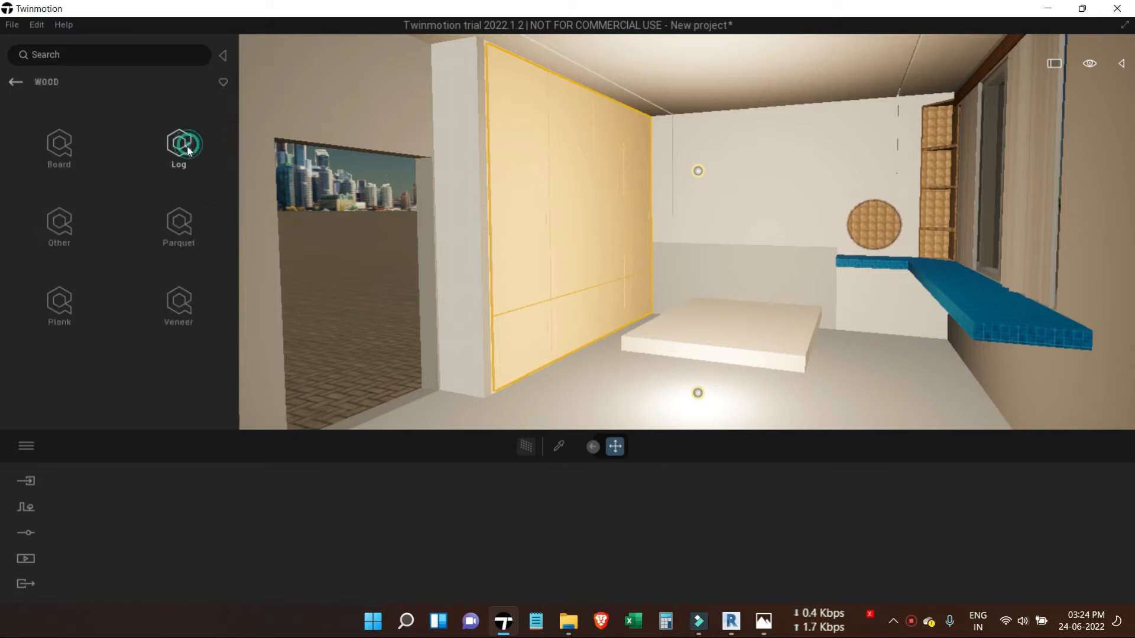
pyautogui.click(180, 300)
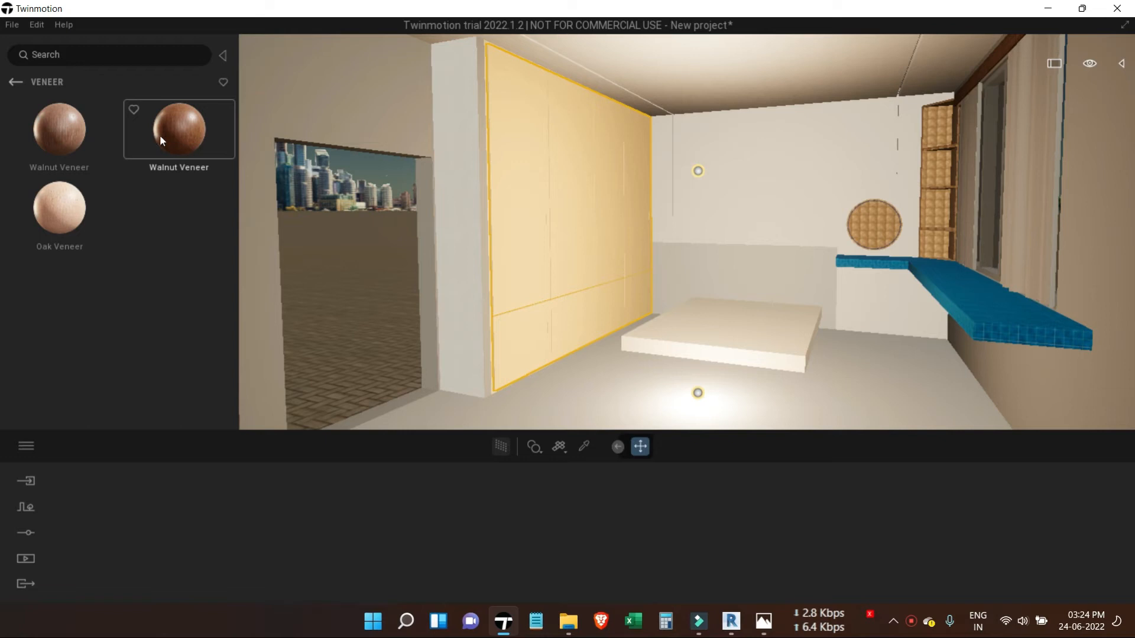
pyautogui.click(548, 230)
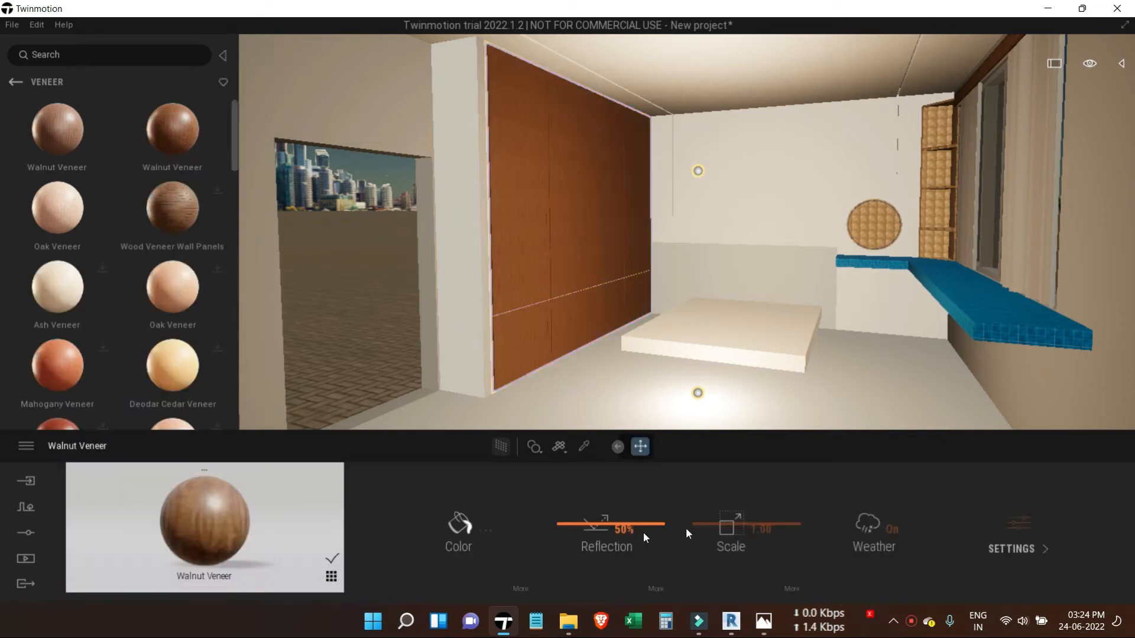
# - Set the wardrobe's Walnut Veneer texture scale to 7.42 and check the grain up close
pyautogui.moveTo(714, 520); pyautogui.dragTo(709, 490)
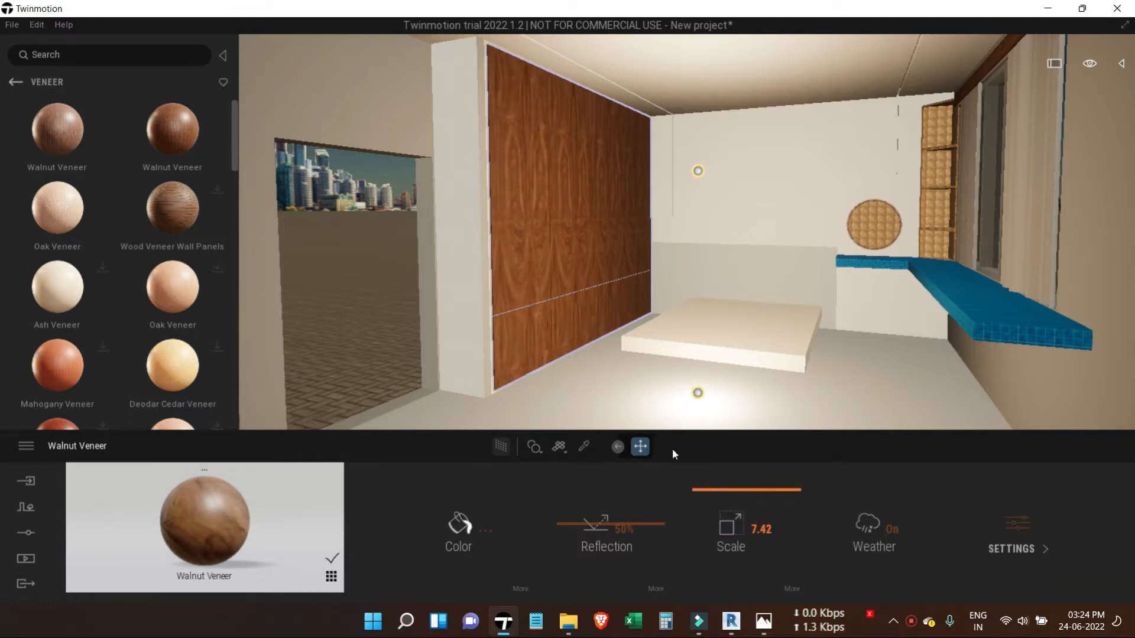
pyautogui.scroll(4, 583, 366)
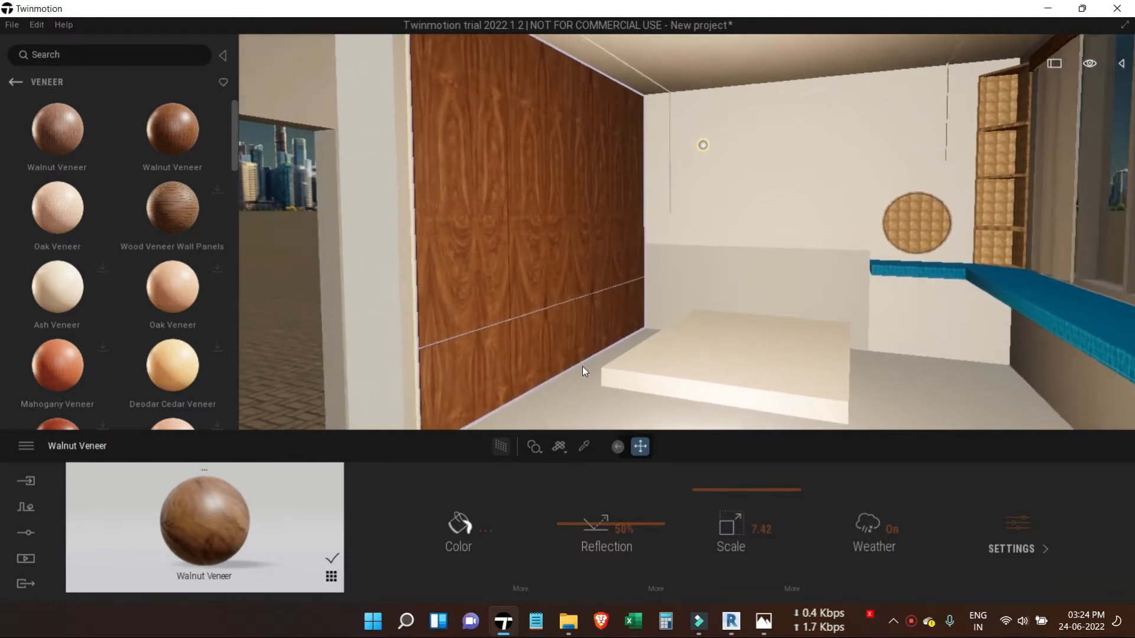
pyautogui.scroll(-3, 580, 355)
pyautogui.keyDown('shift'); pyautogui.moveTo(578, 339); pyautogui.dragTo(593, 303, button='middle'); pyautogui.keyUp('shift')
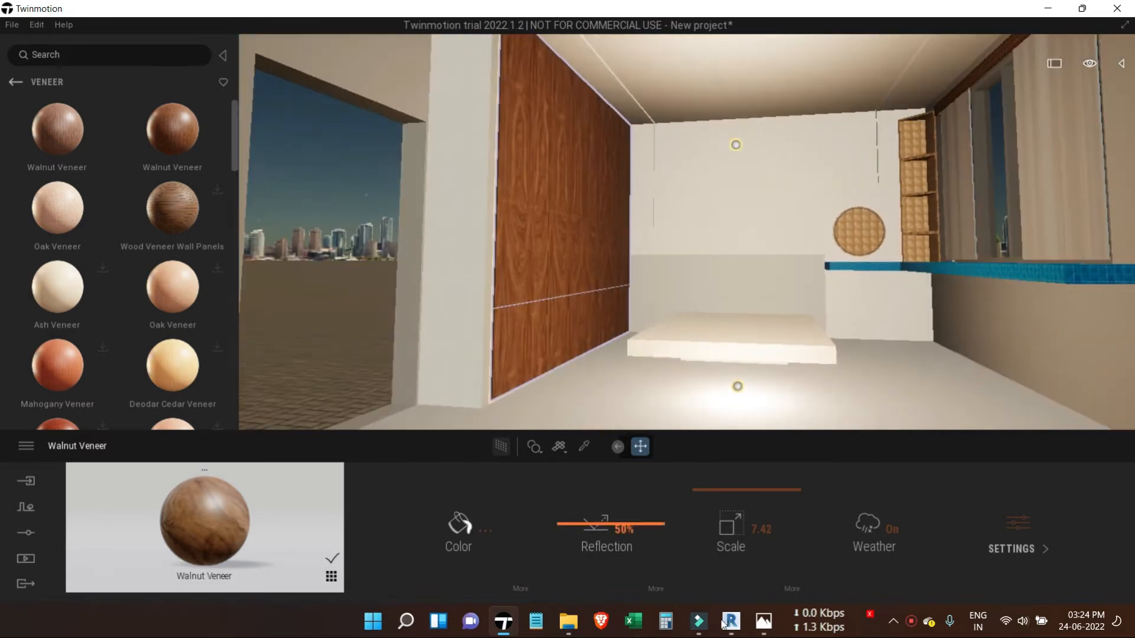
# - Browse the Wood collection in the standard materials library from start to end for a floor finish
pyautogui.keyDown('shift'); pyautogui.moveTo(591, 260); pyautogui.dragTo(576, 340, button='middle'); pyautogui.keyUp('shift')
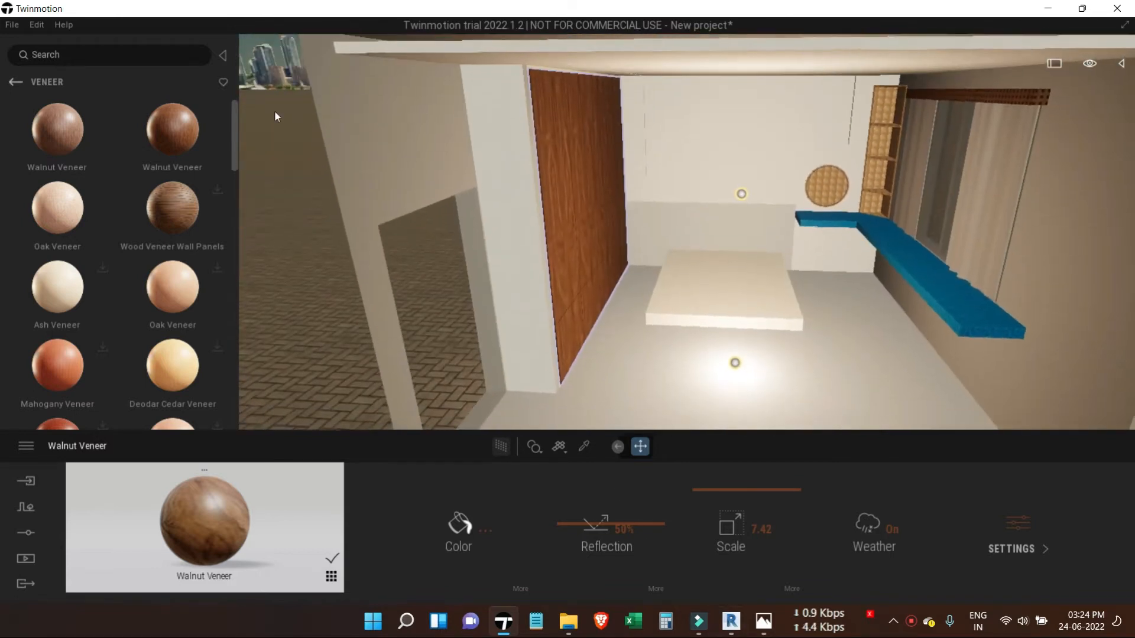
pyautogui.click(22, 81)
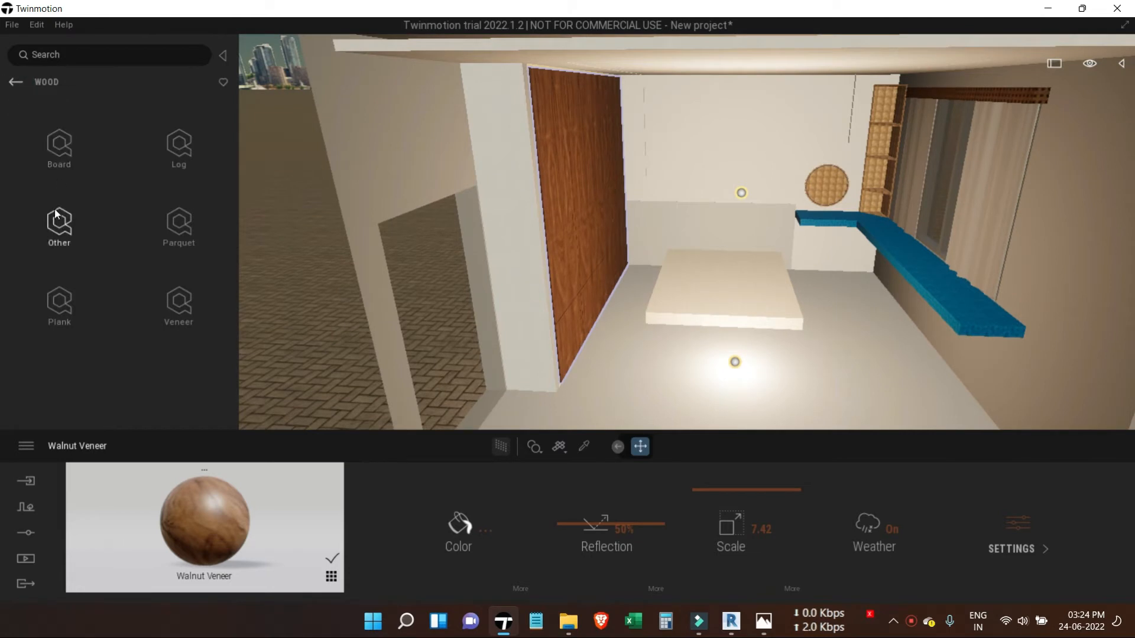
pyautogui.click(14, 83)
pyautogui.click(14, 82)
pyautogui.click(17, 84)
pyautogui.click(58, 142)
pyautogui.click(172, 139)
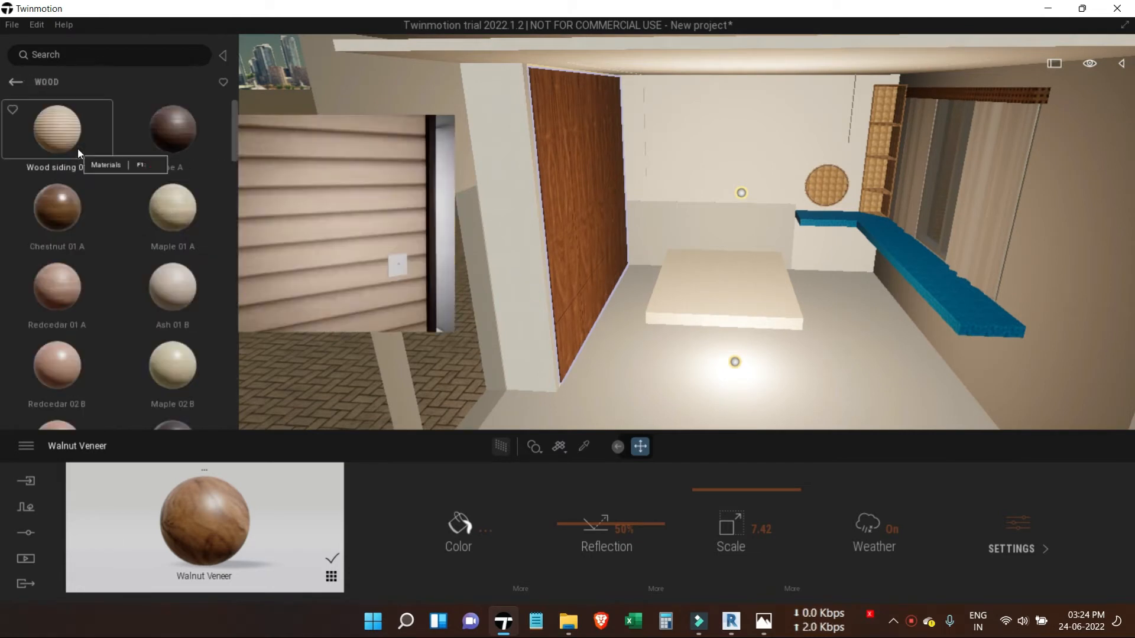
pyautogui.scroll(-1, 172, 374)
pyautogui.scroll(-2, 172, 373)
pyautogui.scroll(-3, 66, 383)
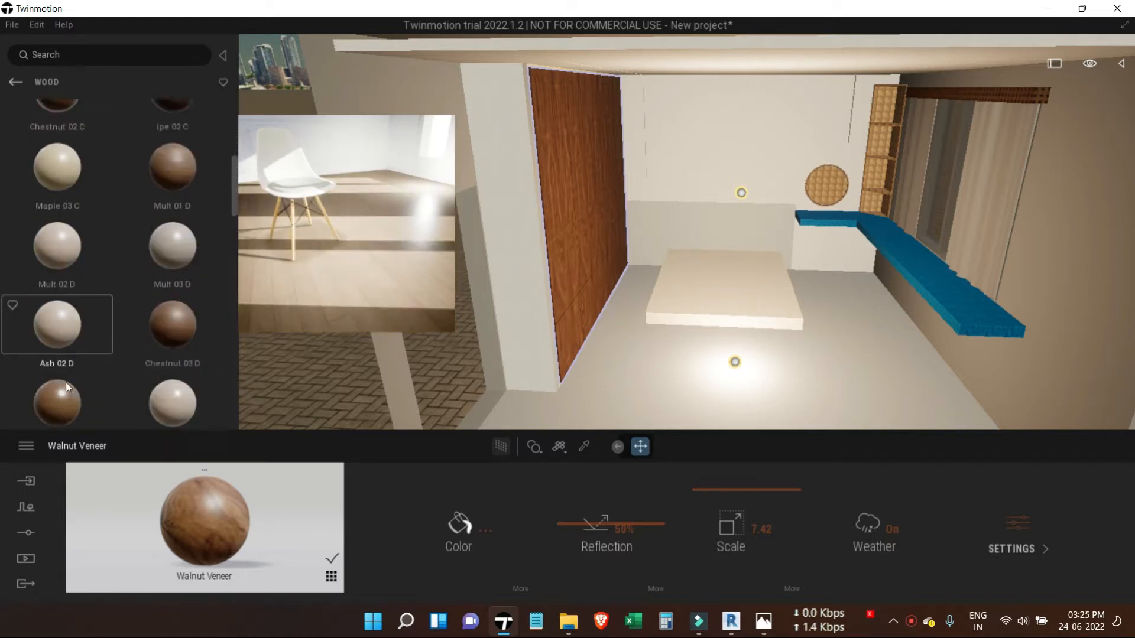
pyautogui.scroll(-8, 65, 381)
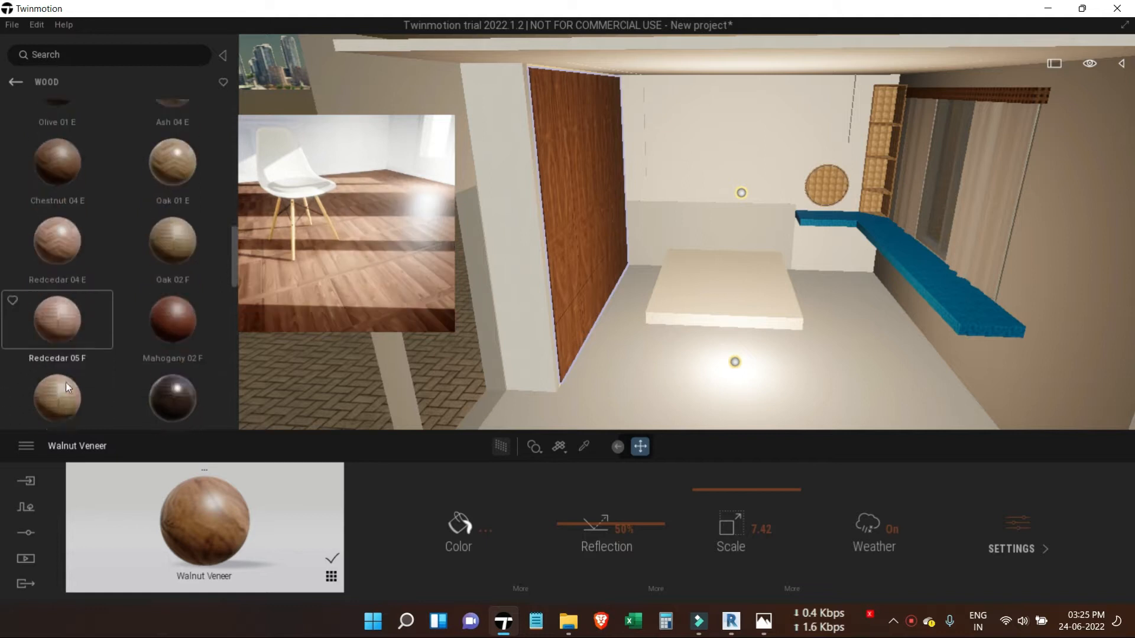
pyautogui.scroll(-8, 65, 383)
pyautogui.scroll(-6, 65, 381)
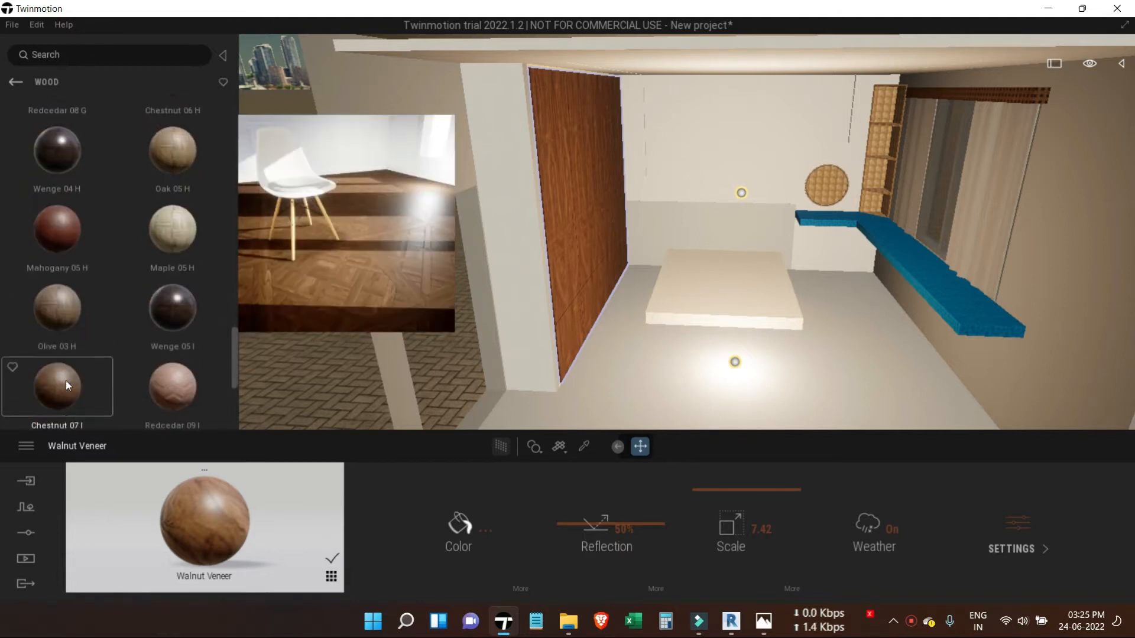
pyautogui.scroll(-5, 65, 382)
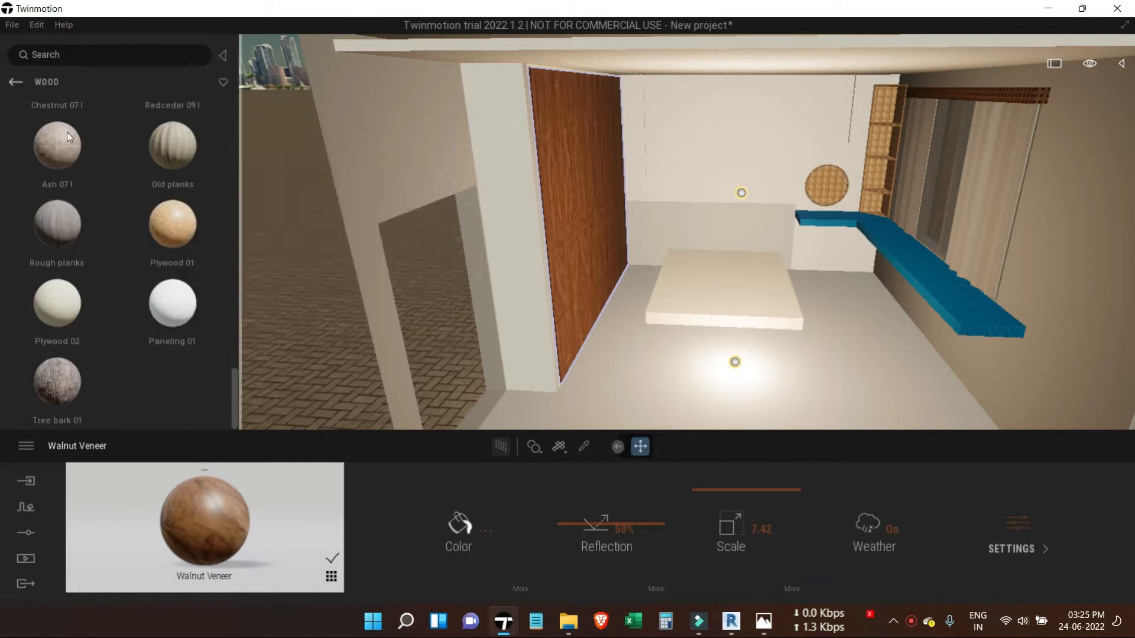
# - Apply the light Wooden Floor material from the Quixel Megascans wood plank surfaces to the bedroom floor
pyautogui.click(15, 82)
pyautogui.click(17, 87)
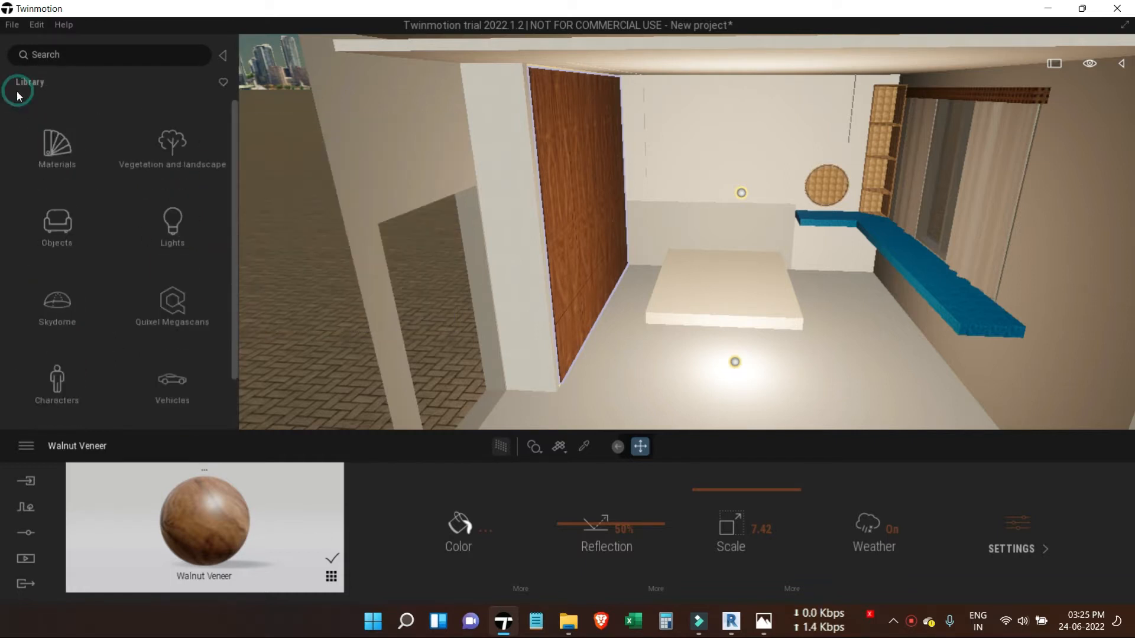
pyautogui.click(173, 298)
pyautogui.click(59, 221)
pyautogui.click(173, 148)
pyautogui.click(177, 155)
pyautogui.click(15, 81)
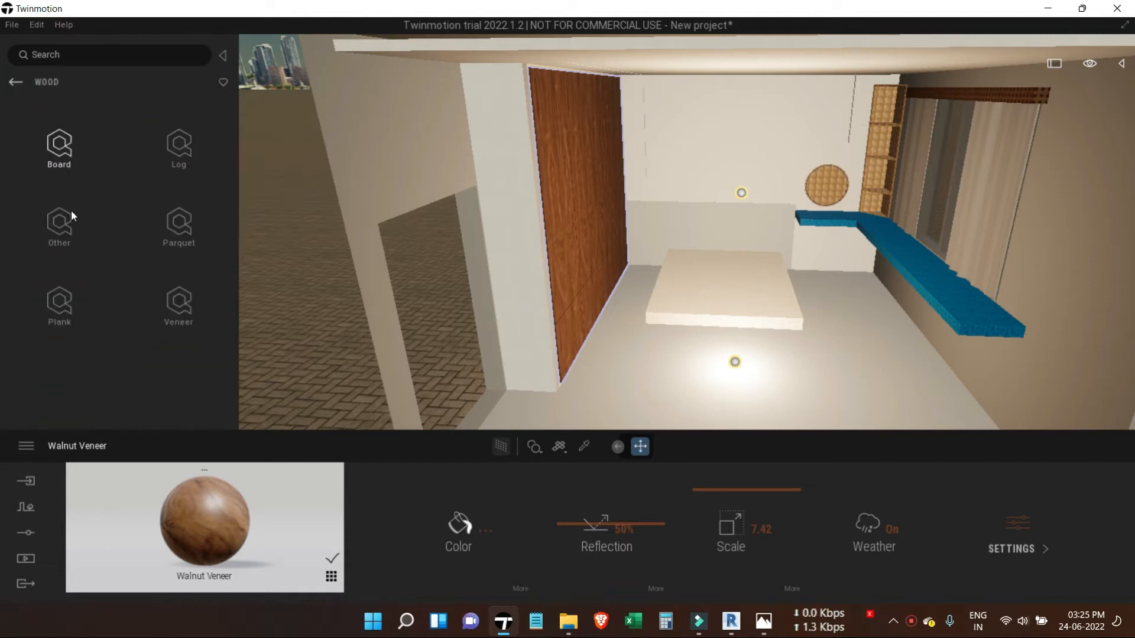
pyautogui.click(66, 304)
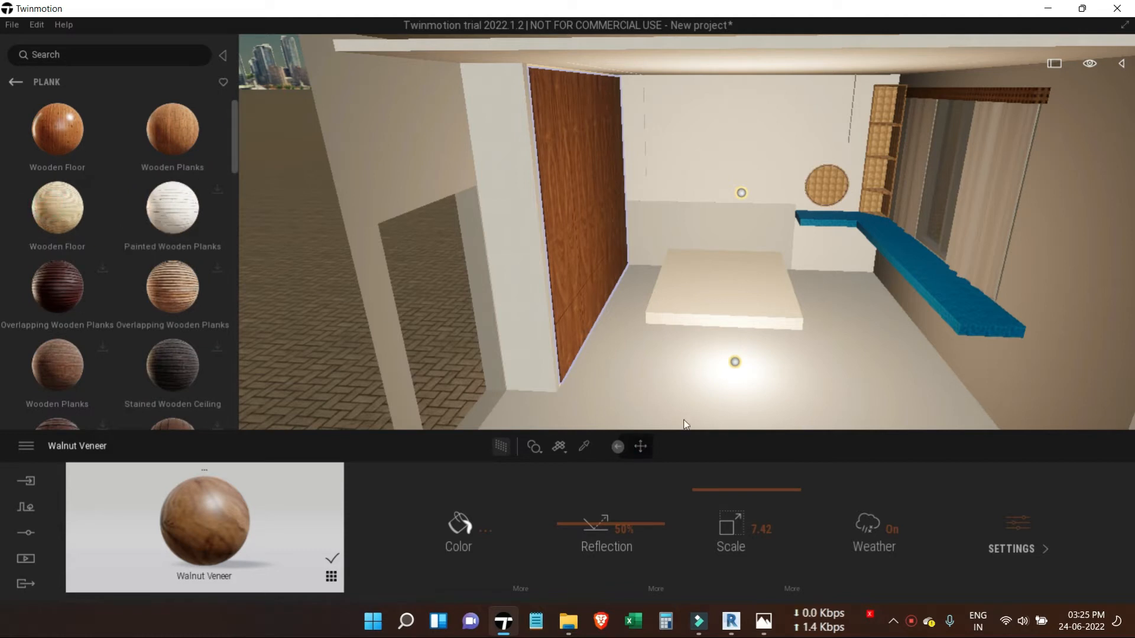
pyautogui.moveTo(659, 417); pyautogui.dragTo(778, 407)
pyautogui.click(868, 381)
pyautogui.keyDown('shift'); pyautogui.moveTo(867, 381); pyautogui.dragTo(841, 367, button='middle'); pyautogui.keyUp('shift')
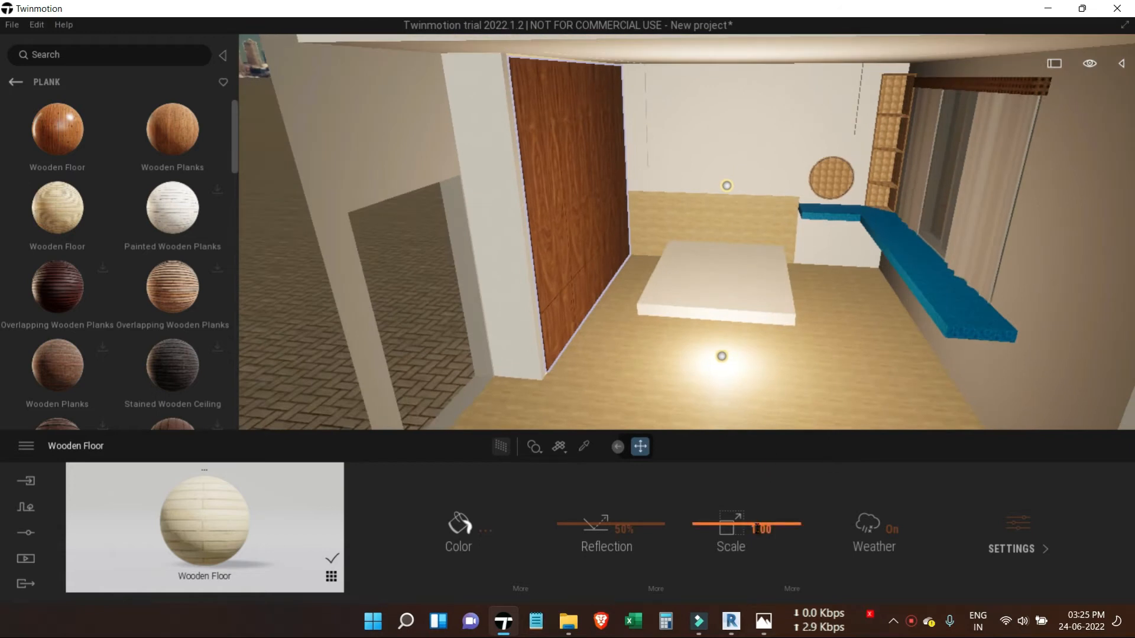
# - Set the Wooden Floor texture scale to 2.50 and inspect the planks around the bed platform
pyautogui.click(765, 393)
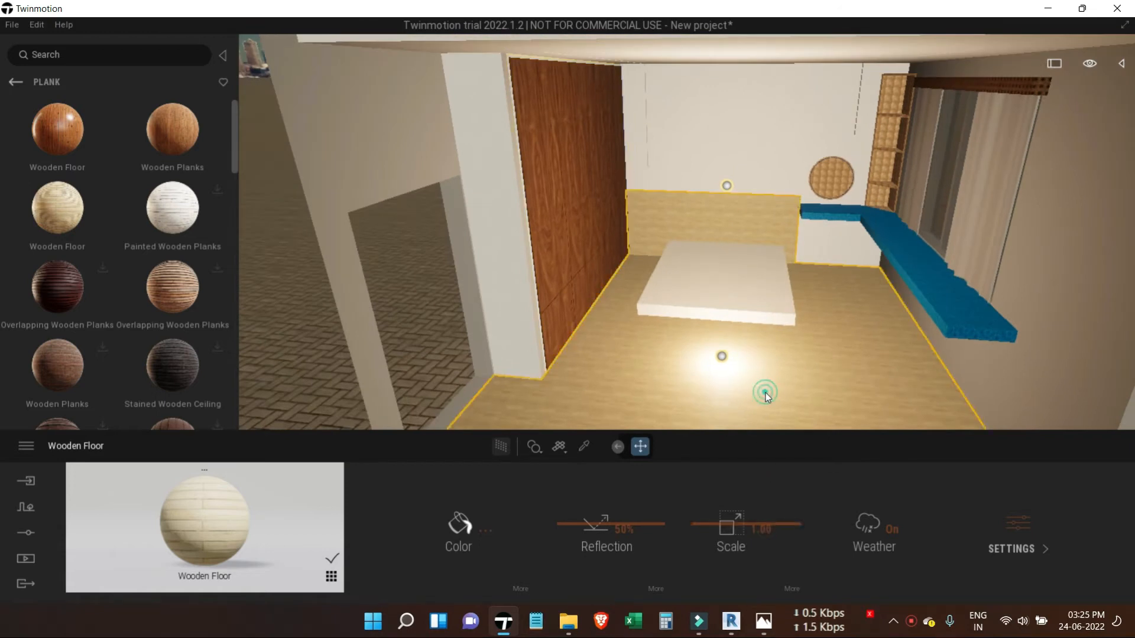
pyautogui.click(761, 524)
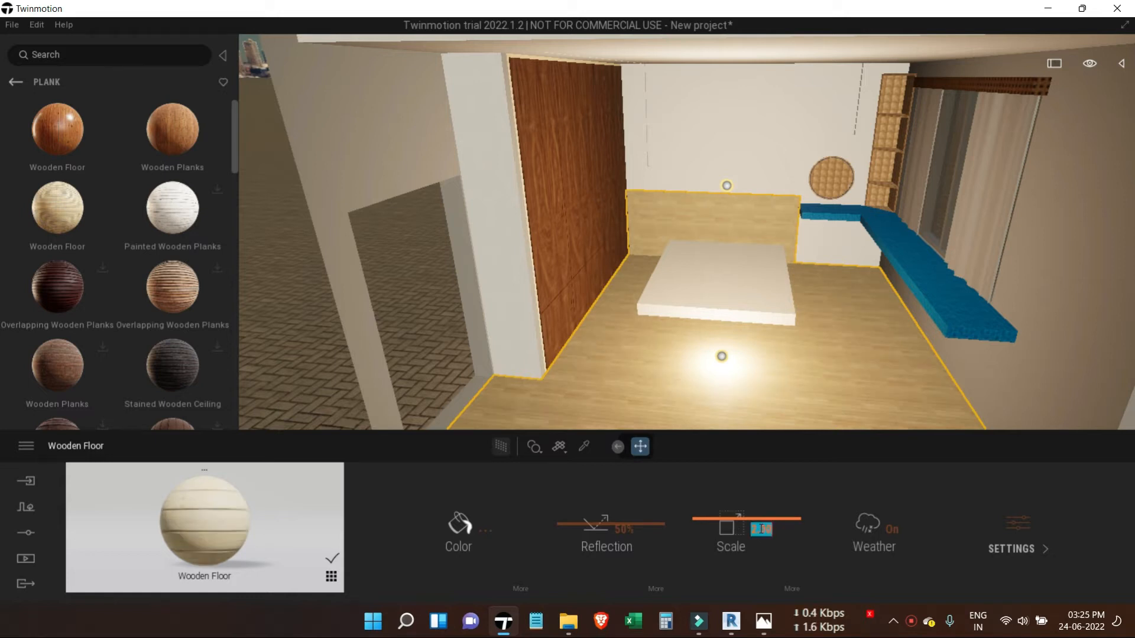
pyautogui.press('Return')
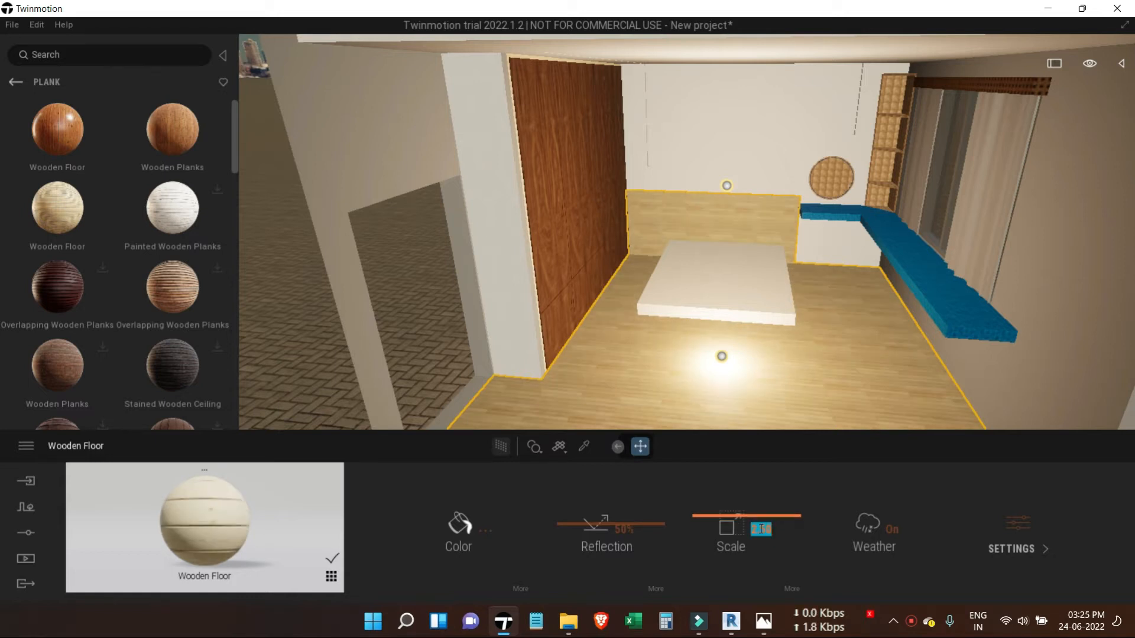
pyautogui.keyDown('shift'); pyautogui.moveTo(807, 363); pyautogui.dragTo(808, 314, button='middle'); pyautogui.keyUp('shift')
pyautogui.scroll(3, 807, 363)
pyautogui.keyDown('shift'); pyautogui.moveTo(835, 363); pyautogui.dragTo(662, 238, button='middle'); pyautogui.keyUp('shift')
pyautogui.scroll(2, 755, 299)
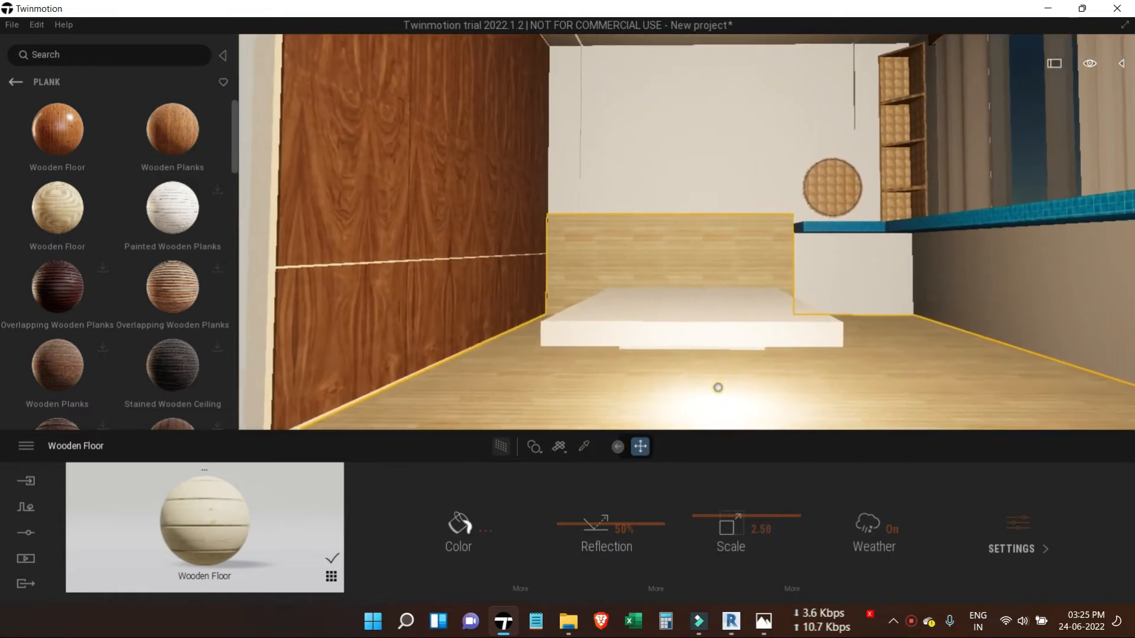
pyautogui.moveTo(755, 299); pyautogui.dragTo(679, 254, button='middle')
pyautogui.keyDown('shift'); pyautogui.moveTo(684, 363); pyautogui.dragTo(697, 393, button='middle'); pyautogui.keyUp('shift')
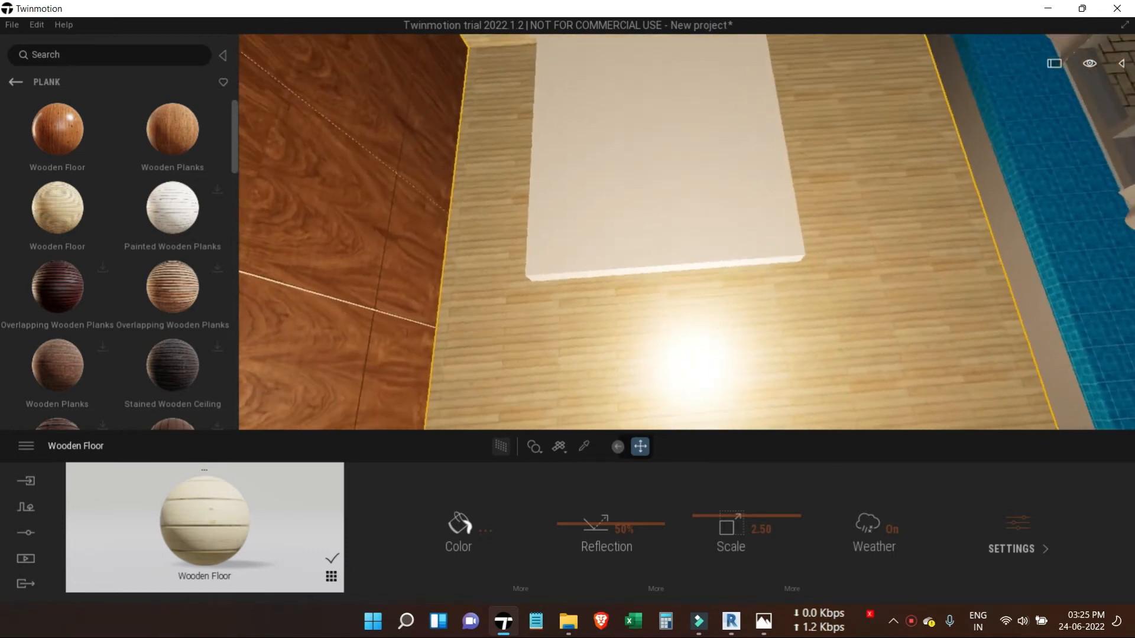
# - Set the Wooden Floor texture scale to 2.70 and check the floor up close
pyautogui.moveTo(707, 508); pyautogui.dragTo(700, 516)
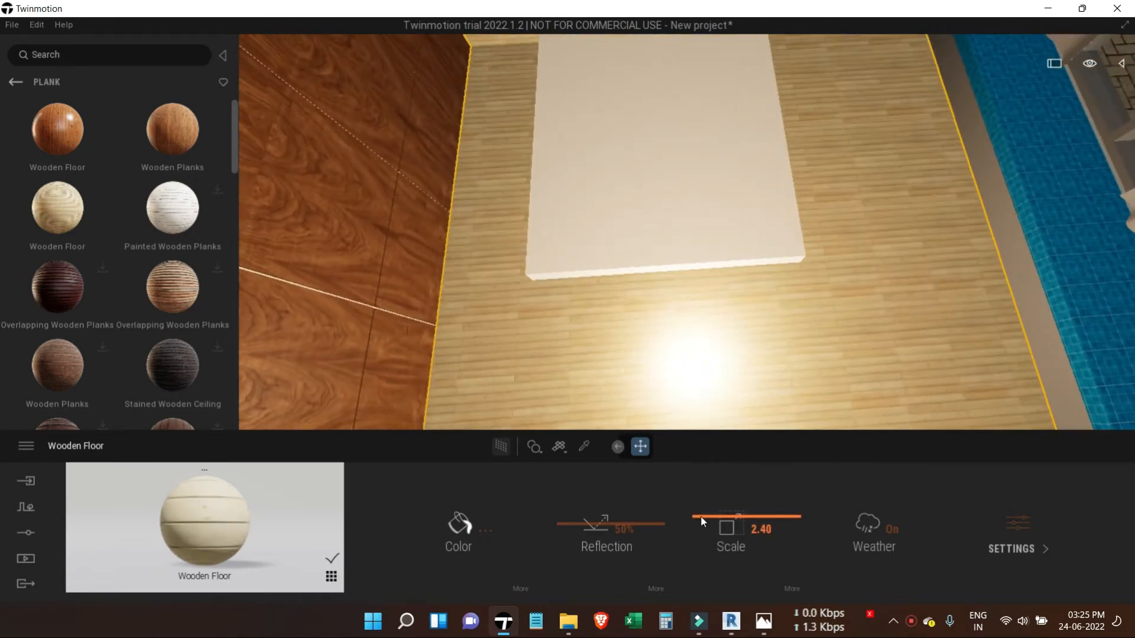
pyautogui.click(768, 530)
pyautogui.scroll(-1, 793, 351)
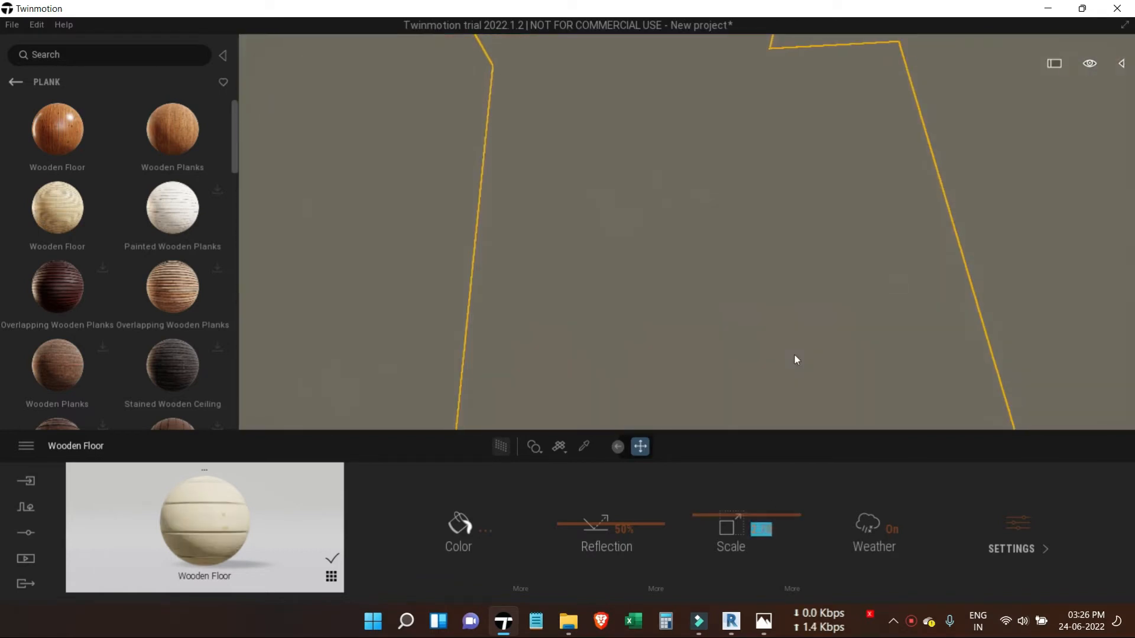
pyautogui.scroll(1, 794, 353)
pyautogui.keyDown('shift'); pyautogui.moveTo(798, 354); pyautogui.dragTo(795, 301, button='middle'); pyautogui.keyUp('shift')
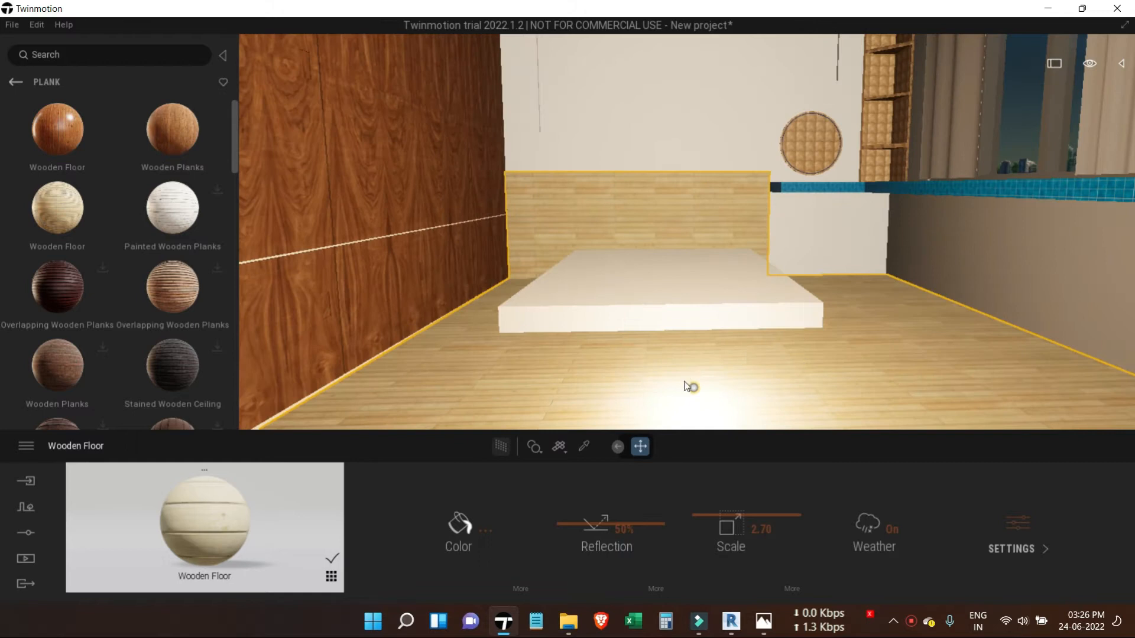
# - Raise the lower omnidirectional light off the floor to above bed height and deselect it
pyautogui.click(690, 387)
pyautogui.moveTo(694, 333); pyautogui.dragTo(690, 129)
pyautogui.click(847, 307)
pyautogui.scroll(-3, 851, 298)
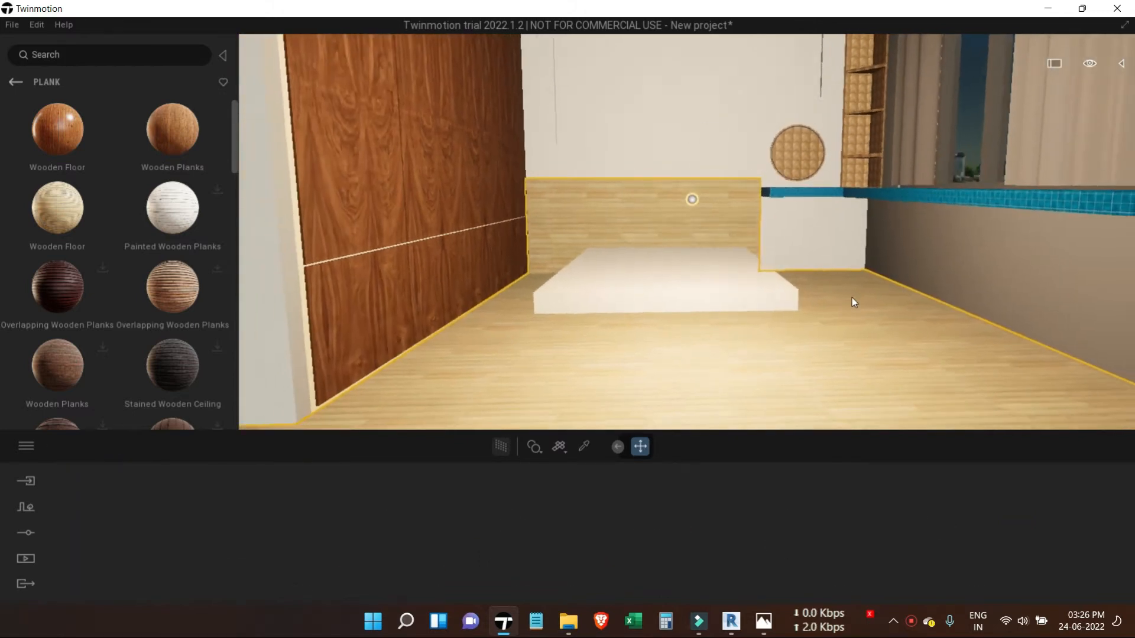
pyautogui.keyDown('shift'); pyautogui.moveTo(850, 293); pyautogui.dragTo(663, 315, button='middle'); pyautogui.keyUp('shift')
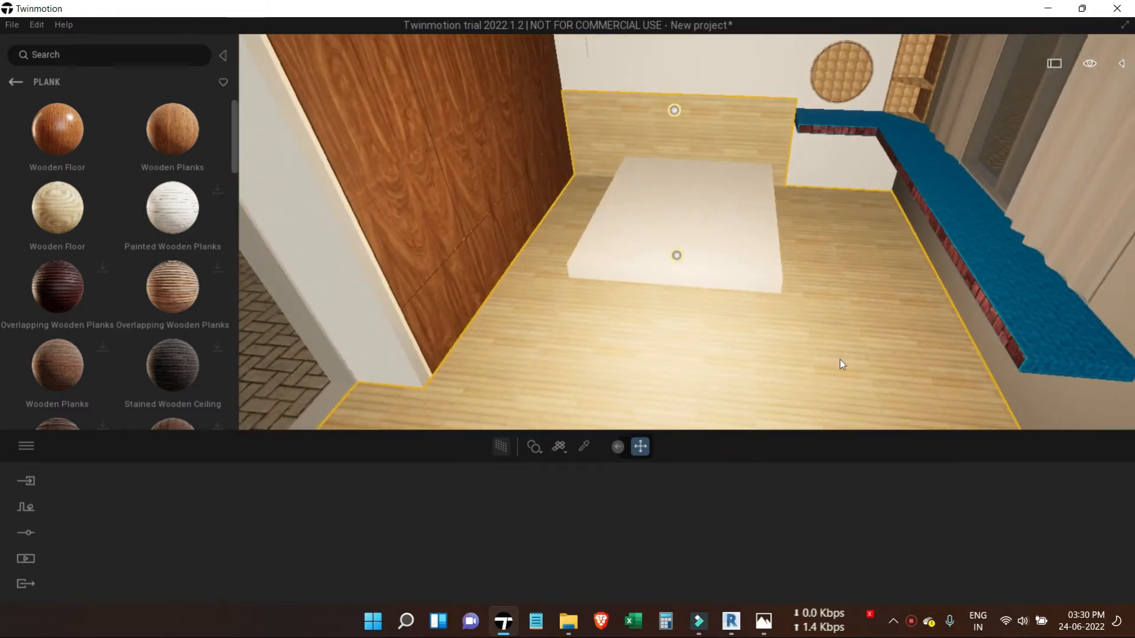
# - Search the library for "Backetball" and apply Basketball Court Floor to the blue top of the L-shaped counter
pyautogui.moveTo(940, 215); pyautogui.dragTo(874, 276, button='middle')
pyautogui.scroll(2, 898, 240)
pyautogui.click(924, 204)
pyautogui.moveTo(923, 207); pyautogui.dragTo(815, 286, button='middle')
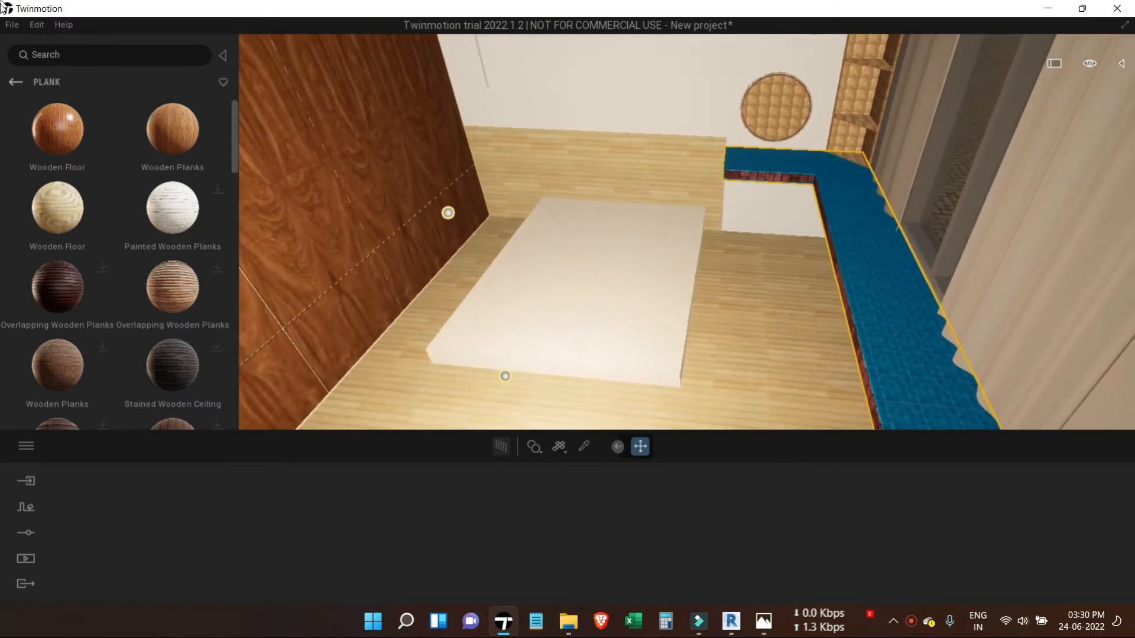
pyautogui.click(14, 82)
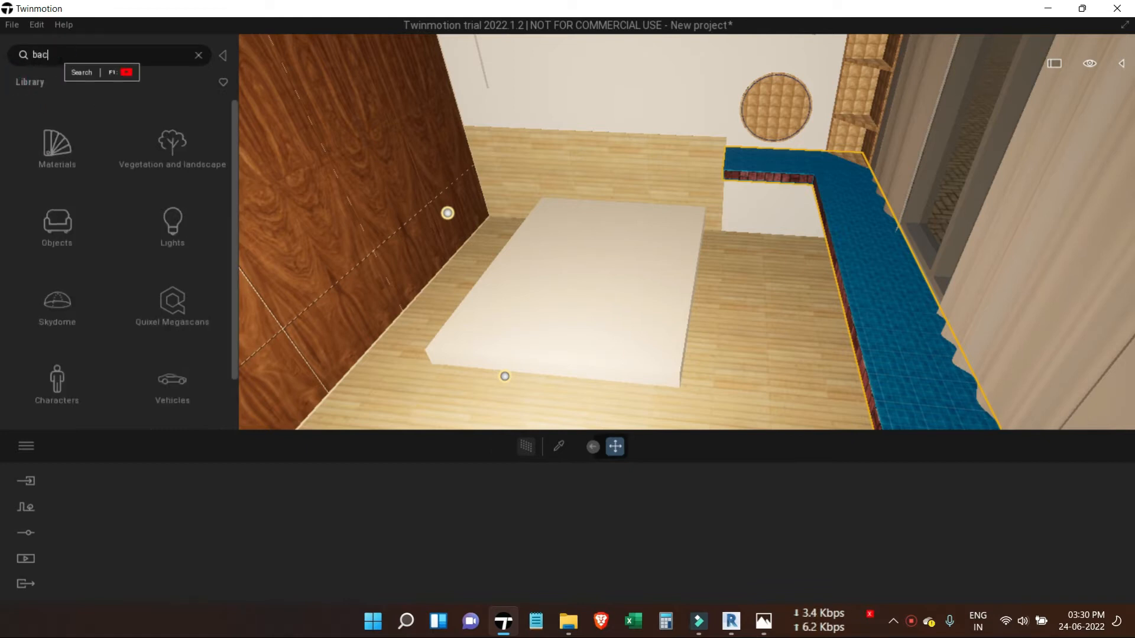
pyautogui.write('tball')
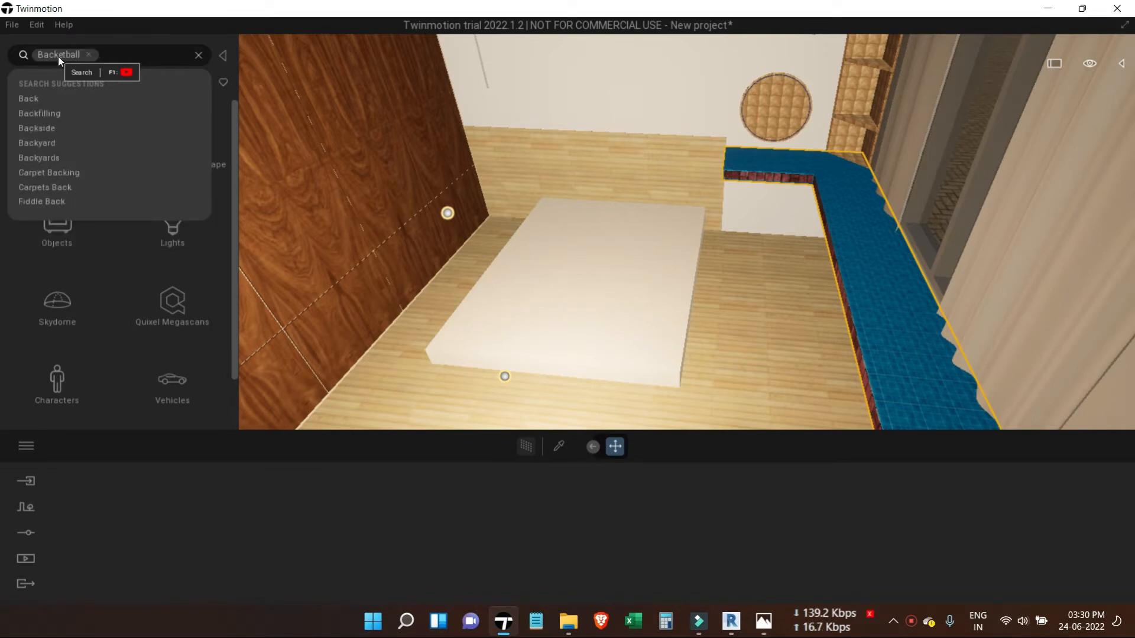
pyautogui.press('Return')
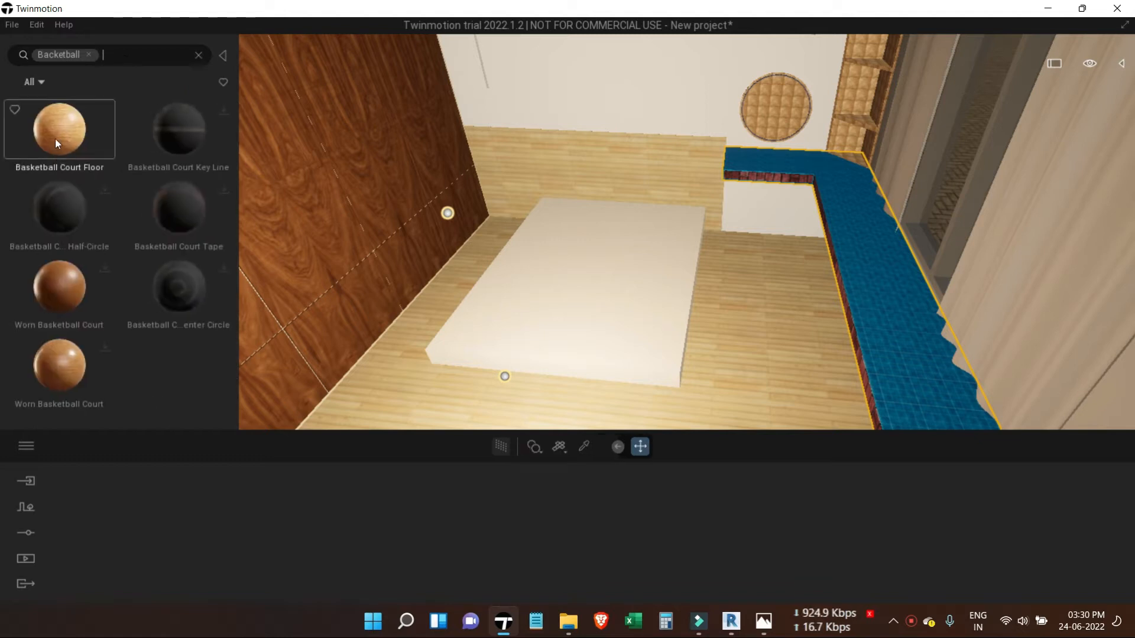
pyautogui.moveTo(55, 137); pyautogui.dragTo(873, 298)
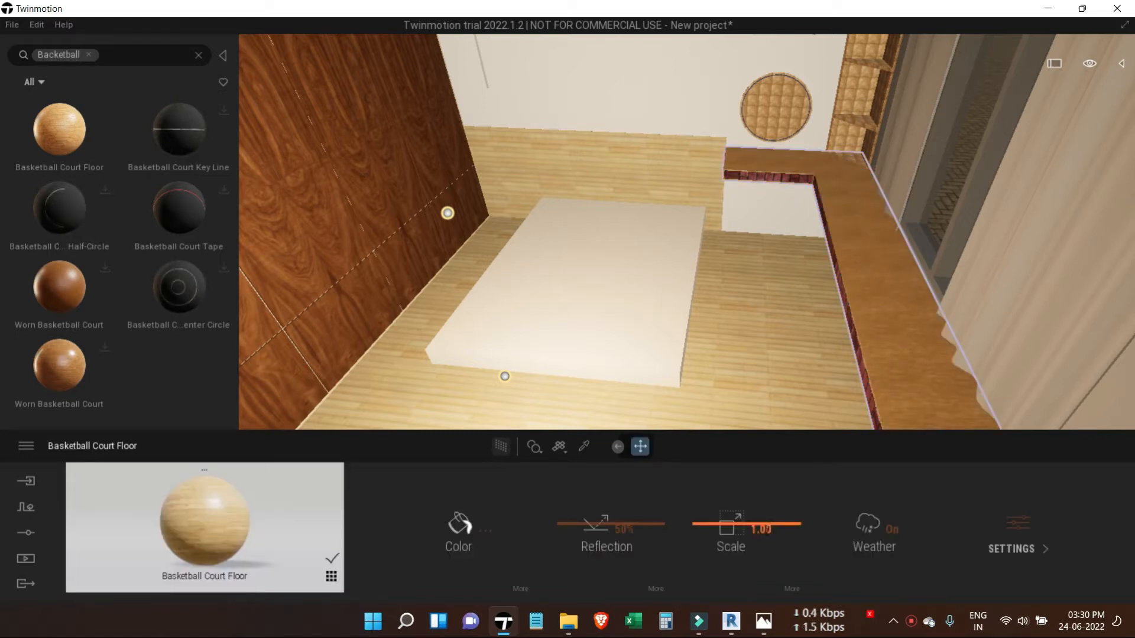
# - Set the countertop's Basketball Court Floor texture scale to 3.80 and inspect the grain up close
pyautogui.click(766, 532)
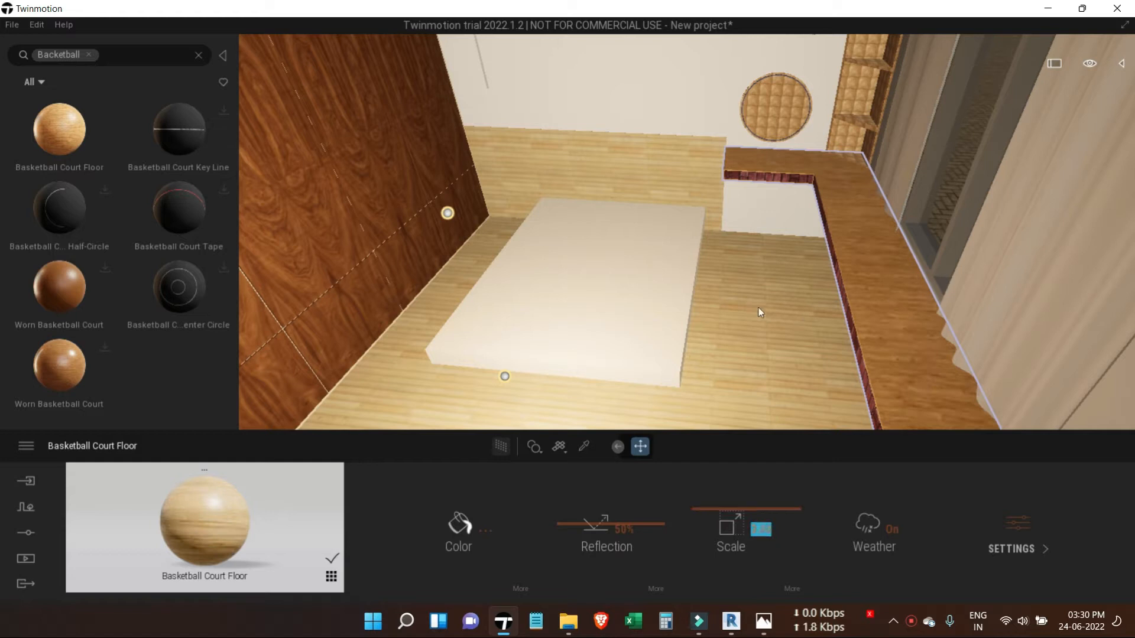
pyautogui.scroll(3, 752, 312)
pyautogui.moveTo(733, 310); pyautogui.dragTo(803, 295, button='right')
pyautogui.scroll(3, 731, 305)
pyautogui.scroll(2, 803, 297)
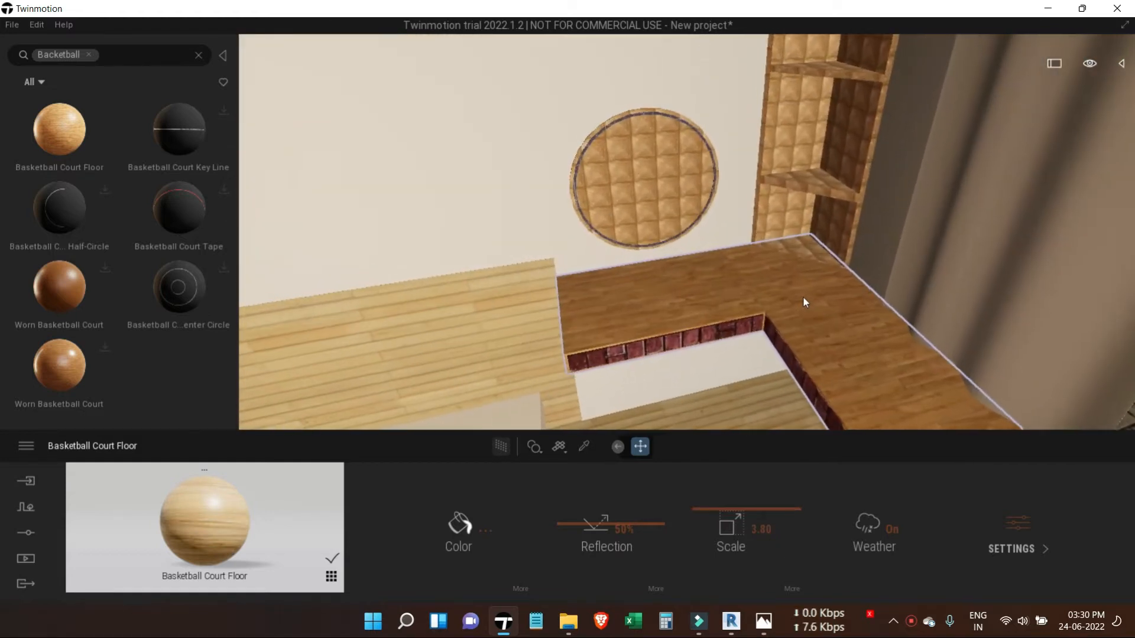
pyautogui.scroll(2, 803, 296)
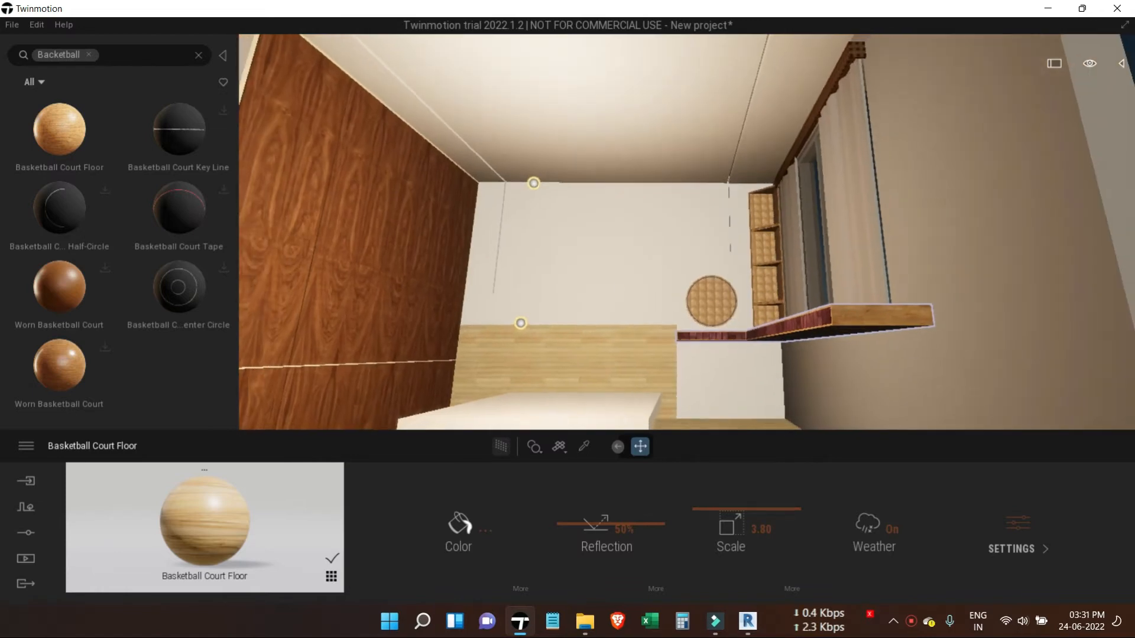
# - Apply Chevron Maple Paqruet from the Quixel Megascans wood parquet surfaces to the L-shaped counter's dark red front edge
pyautogui.keyDown('shift'); pyautogui.moveTo(646, 296); pyautogui.dragTo(639, 355, button='middle'); pyautogui.keyUp('shift')
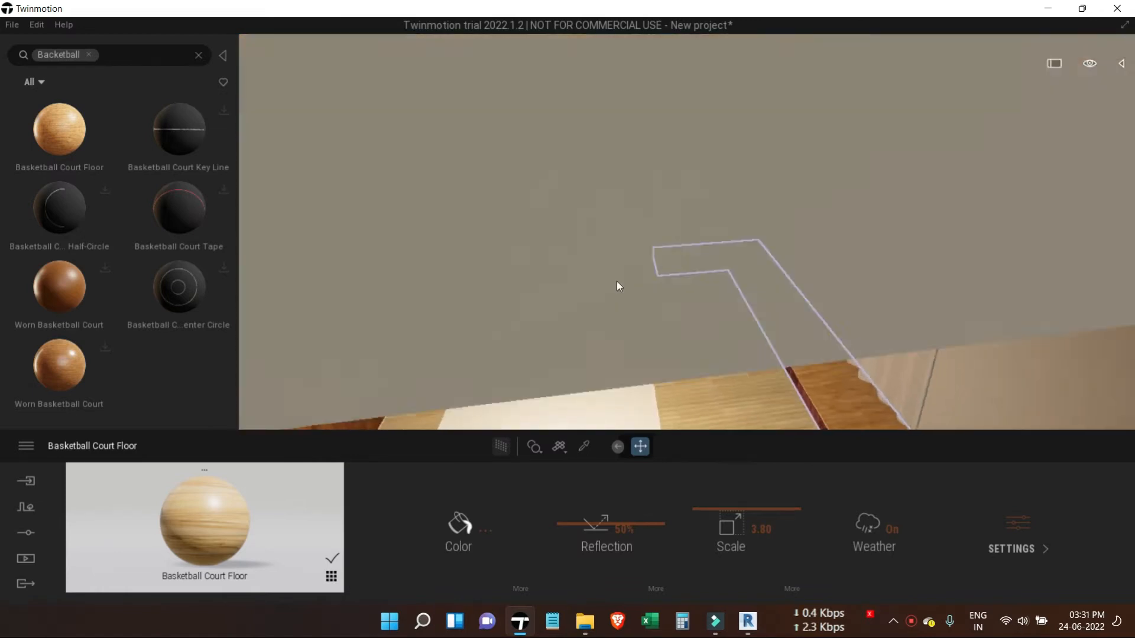
pyautogui.scroll(4, 693, 328)
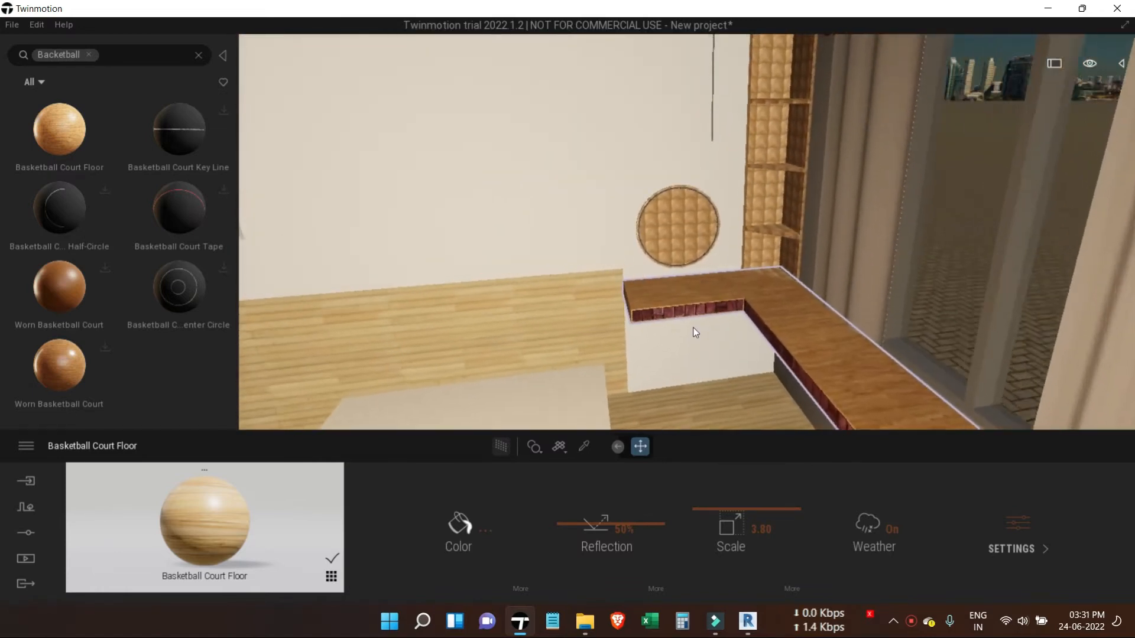
pyautogui.click(691, 329)
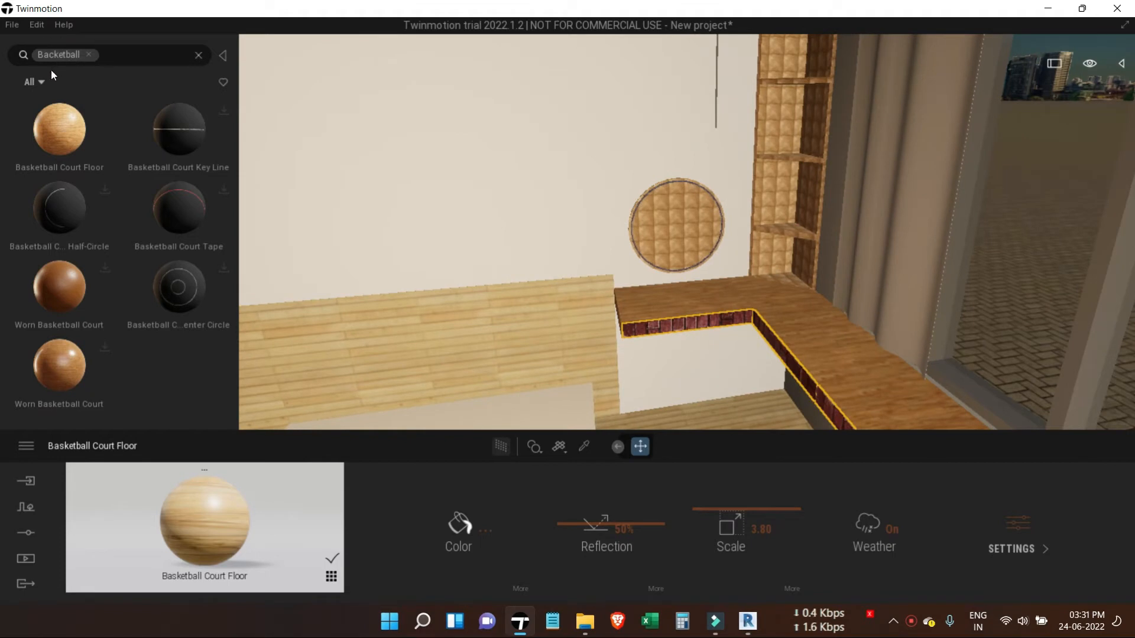
pyautogui.click(88, 54)
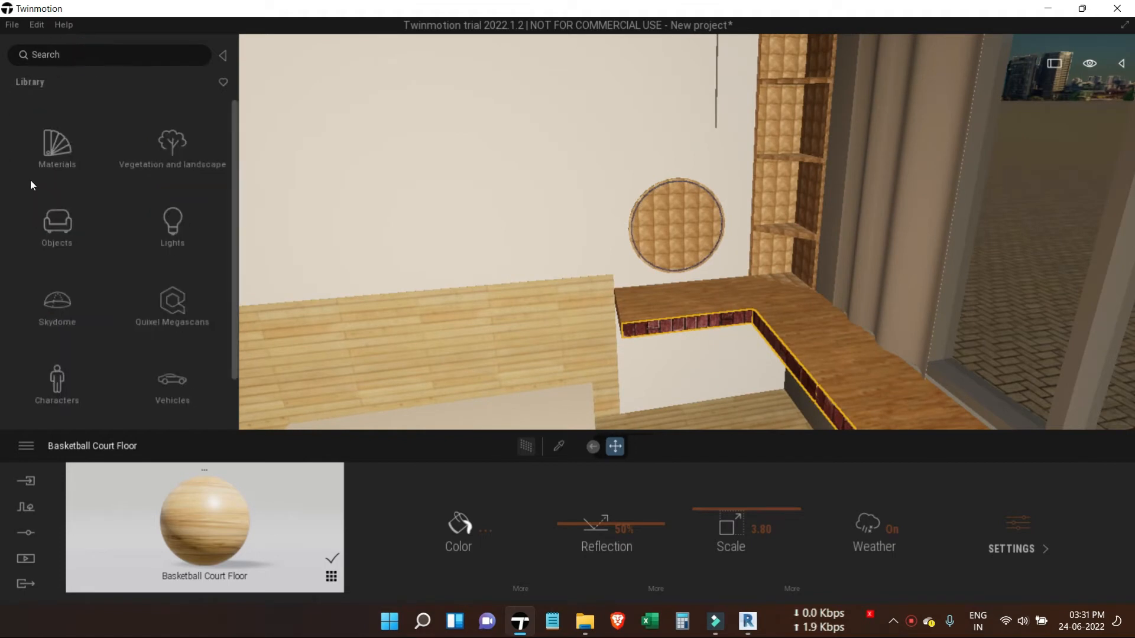
pyautogui.click(173, 299)
pyautogui.click(62, 227)
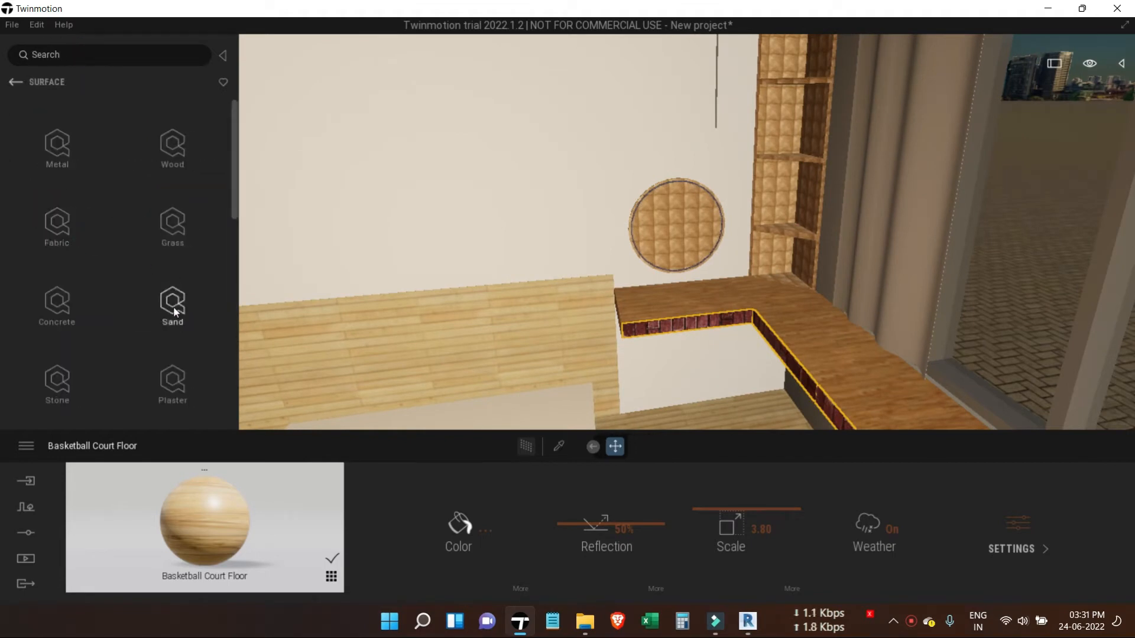
pyautogui.click(179, 151)
pyautogui.click(179, 226)
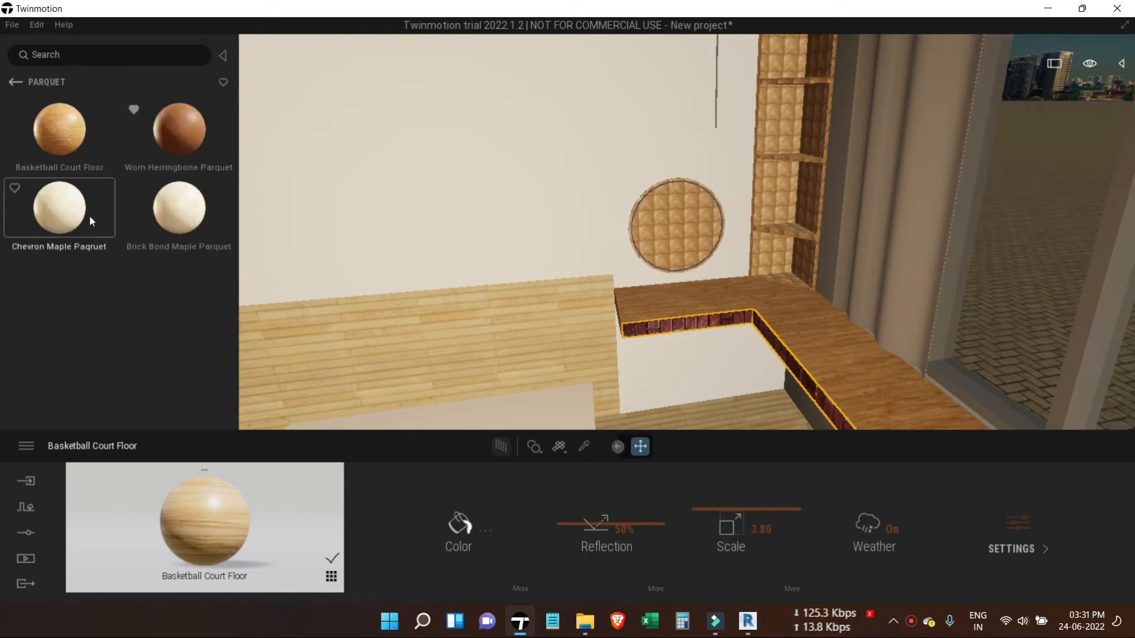
pyautogui.moveTo(57, 214); pyautogui.dragTo(580, 328)
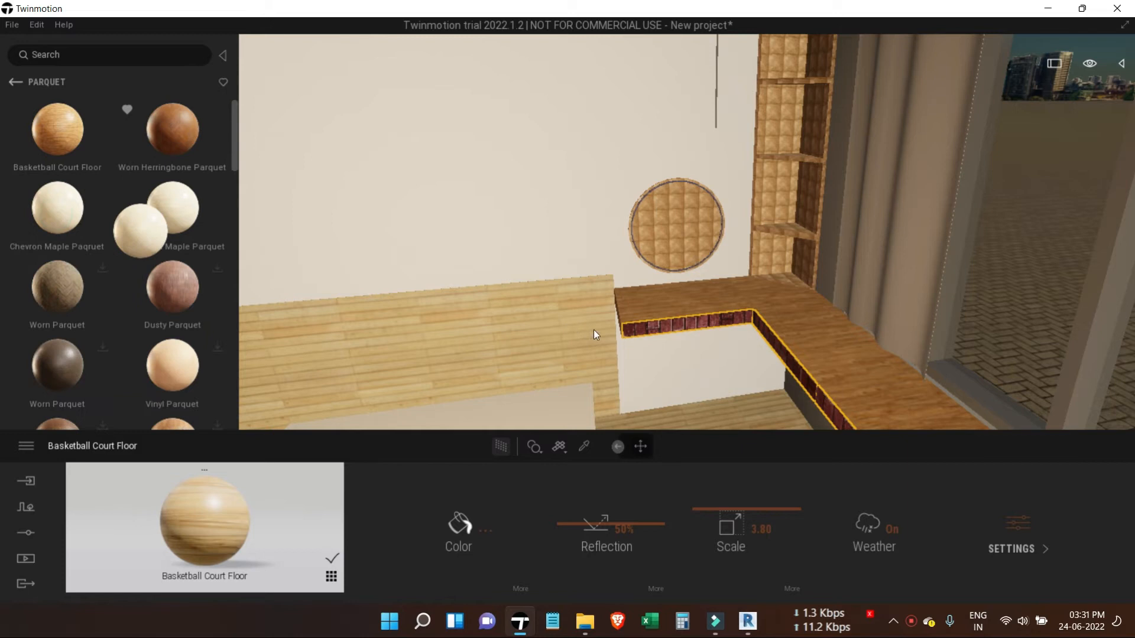
pyautogui.moveTo(649, 335); pyautogui.dragTo(647, 332)
# - Set the Chevron Maple Paqruet texture scale on the counter's front edge to 1.50 and check the result
pyautogui.moveTo(862, 380); pyautogui.dragTo(686, 346, button='middle')
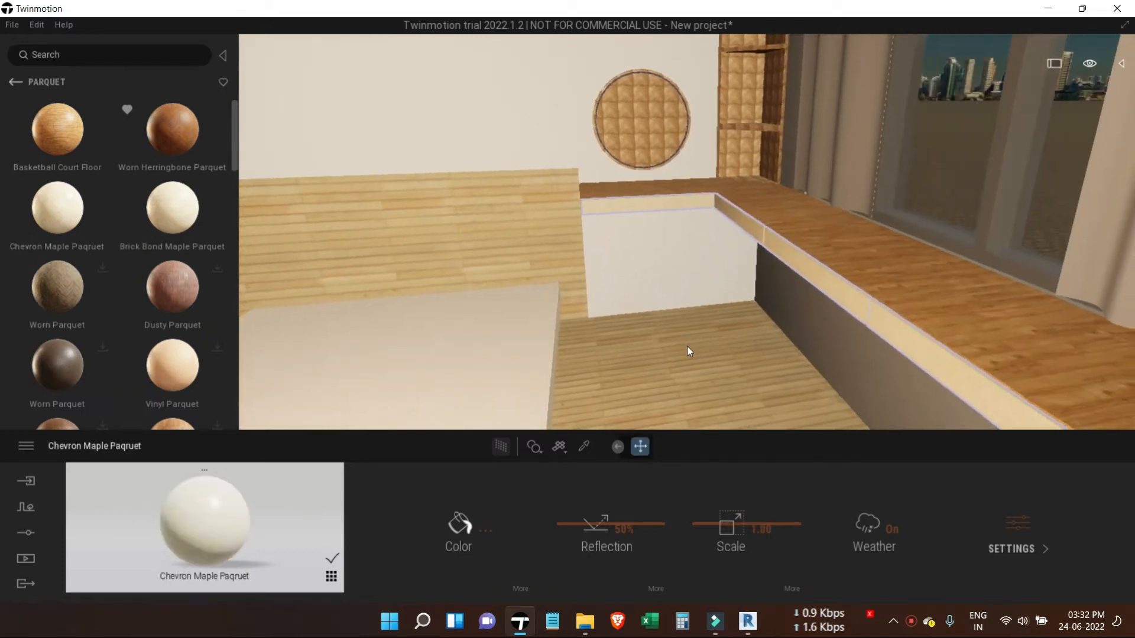
pyautogui.scroll(-3, 559, 360)
pyautogui.keyDown('shift'); pyautogui.moveTo(558, 361); pyautogui.dragTo(613, 346, button='middle'); pyautogui.keyUp('shift')
pyautogui.scroll(-2, 626, 345)
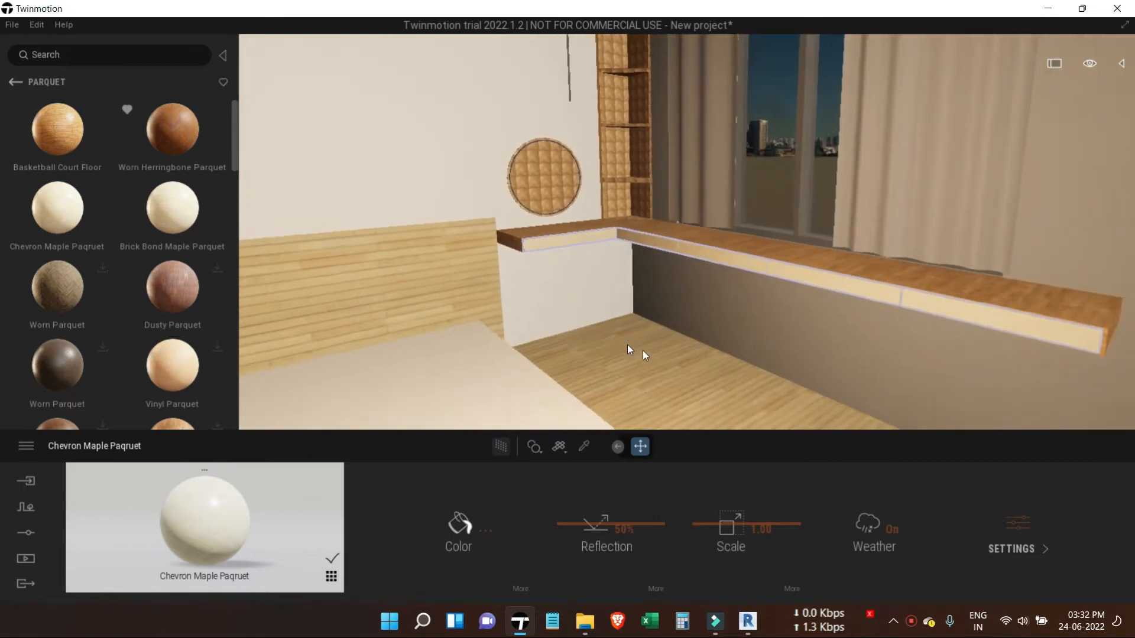
pyautogui.scroll(-2, 628, 350)
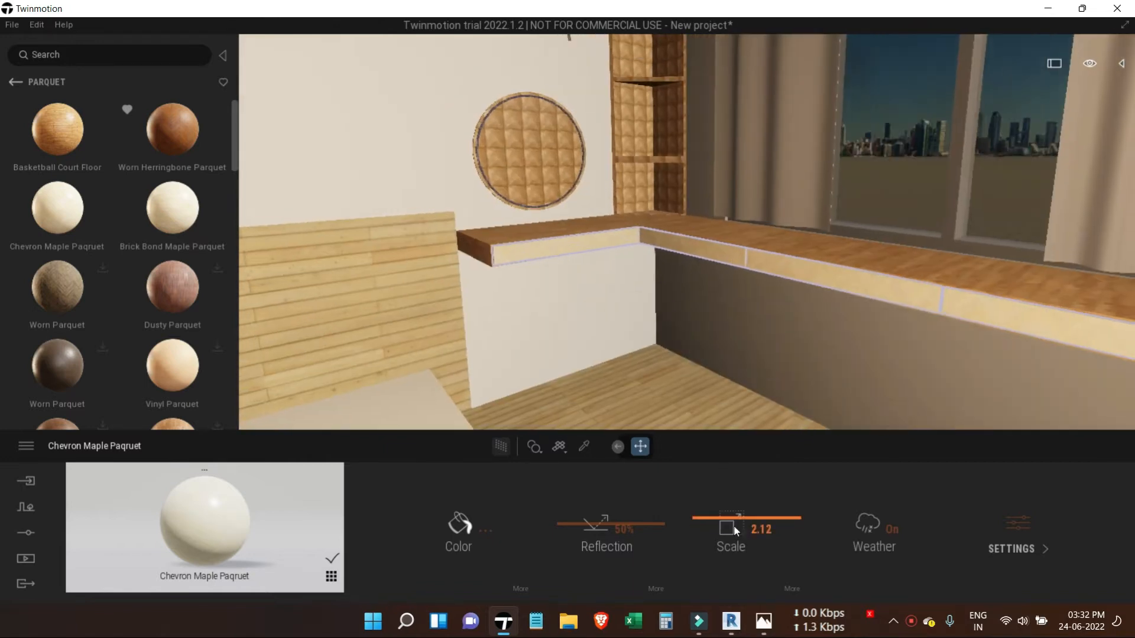
pyautogui.click(754, 530)
pyautogui.write('1.5')
pyautogui.press('Return')
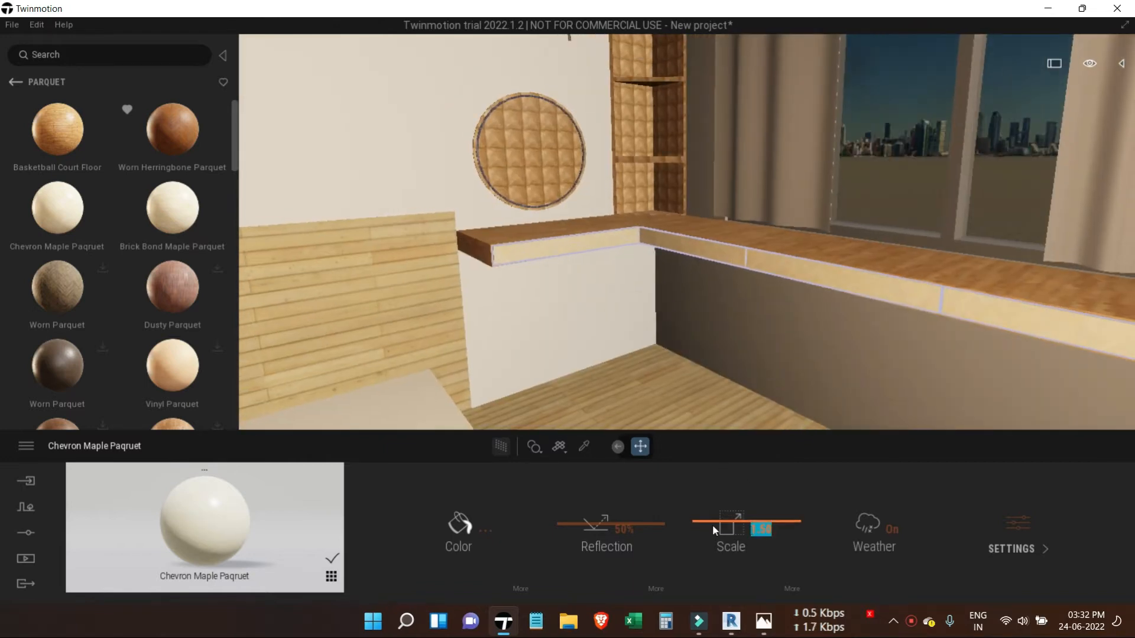
pyautogui.scroll(-5, 892, 260)
pyautogui.click(890, 259)
pyautogui.scroll(-8, 872, 327)
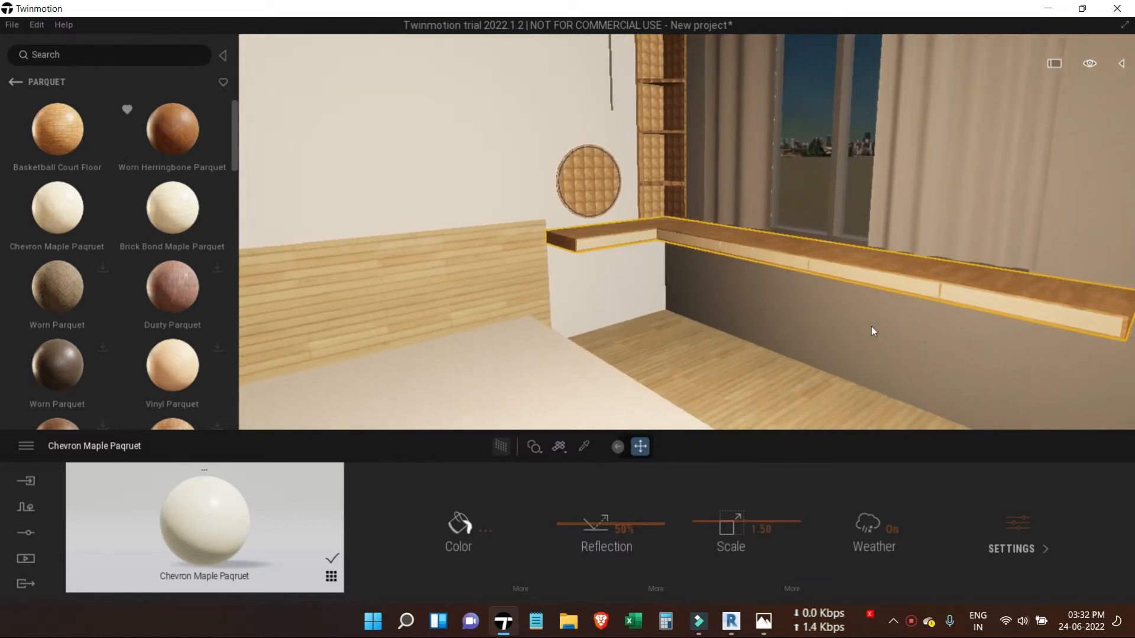
# - Select the window curtains and open the Fabric category of the library's Materials
pyautogui.keyDown('shift'); pyautogui.moveTo(873, 327); pyautogui.dragTo(708, 317, button='middle'); pyautogui.keyUp('shift')
pyautogui.scroll(3, 707, 316)
pyautogui.scroll(3, 707, 325)
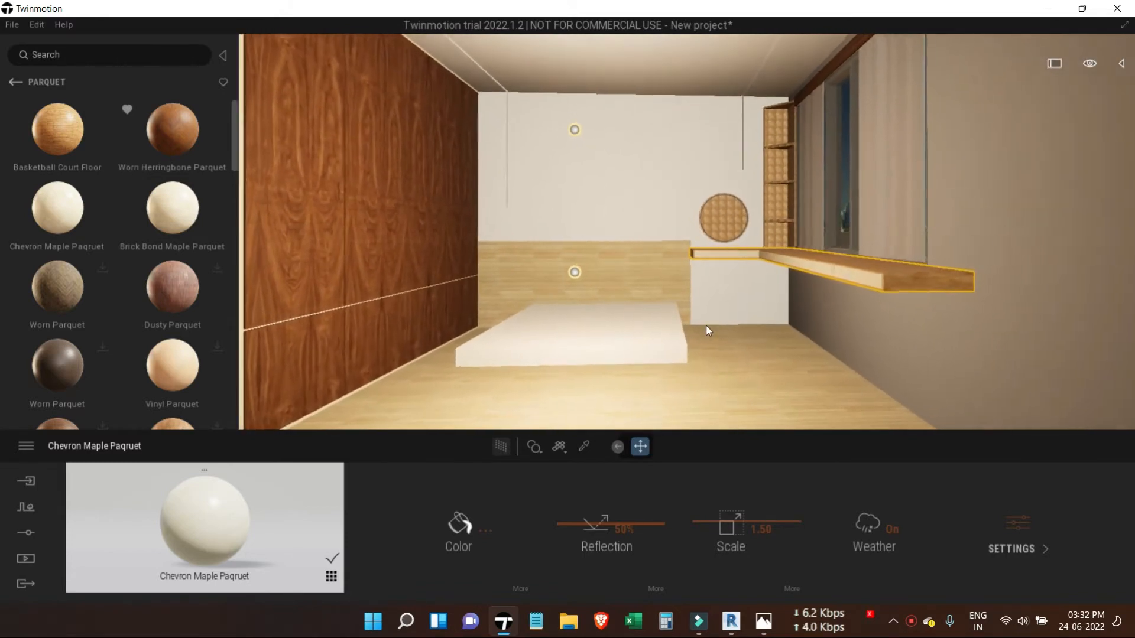
pyautogui.scroll(-1, 713, 321)
pyautogui.click(885, 195)
pyautogui.click(12, 83)
pyautogui.click(13, 83)
pyautogui.click(63, 227)
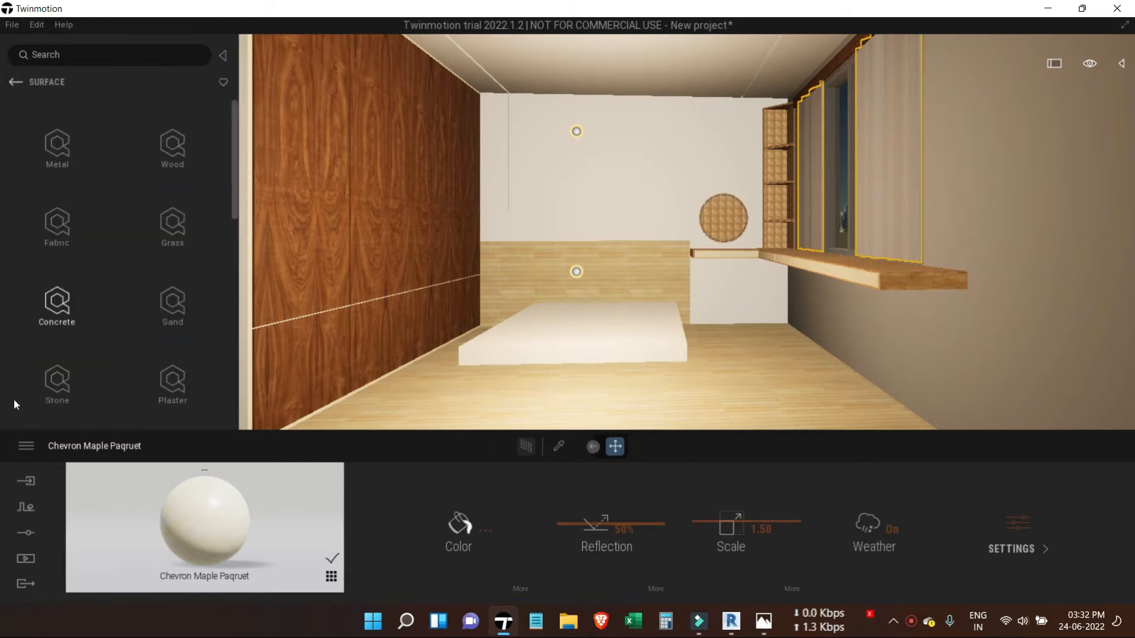
pyautogui.click(14, 84)
pyautogui.click(15, 85)
pyautogui.click(50, 150)
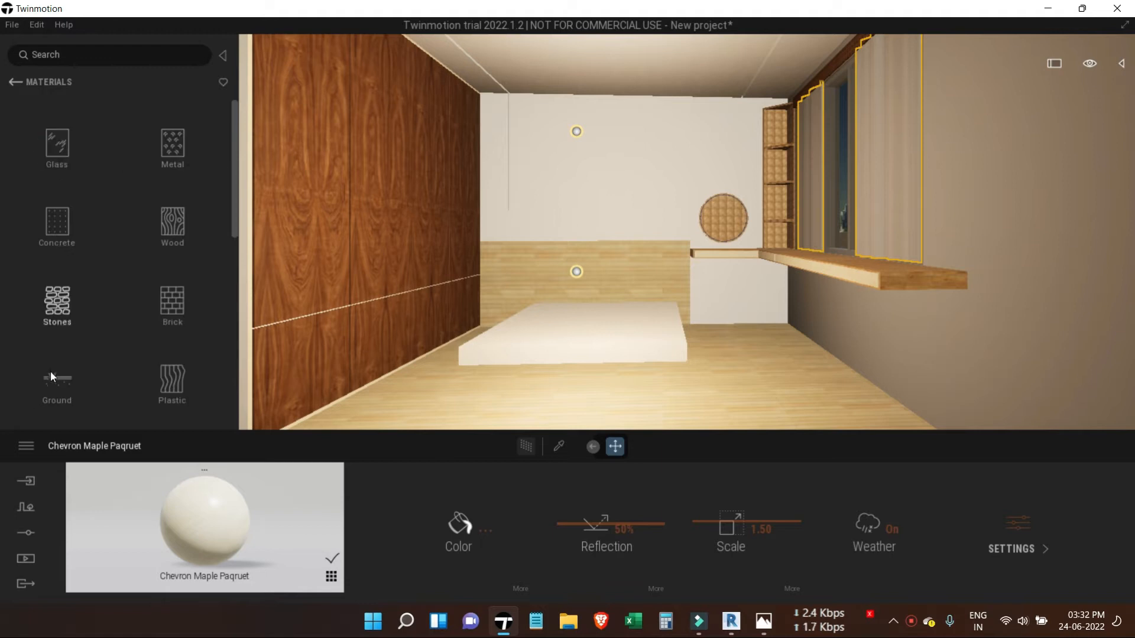
pyautogui.scroll(-3, 52, 390)
pyautogui.scroll(-2, 52, 406)
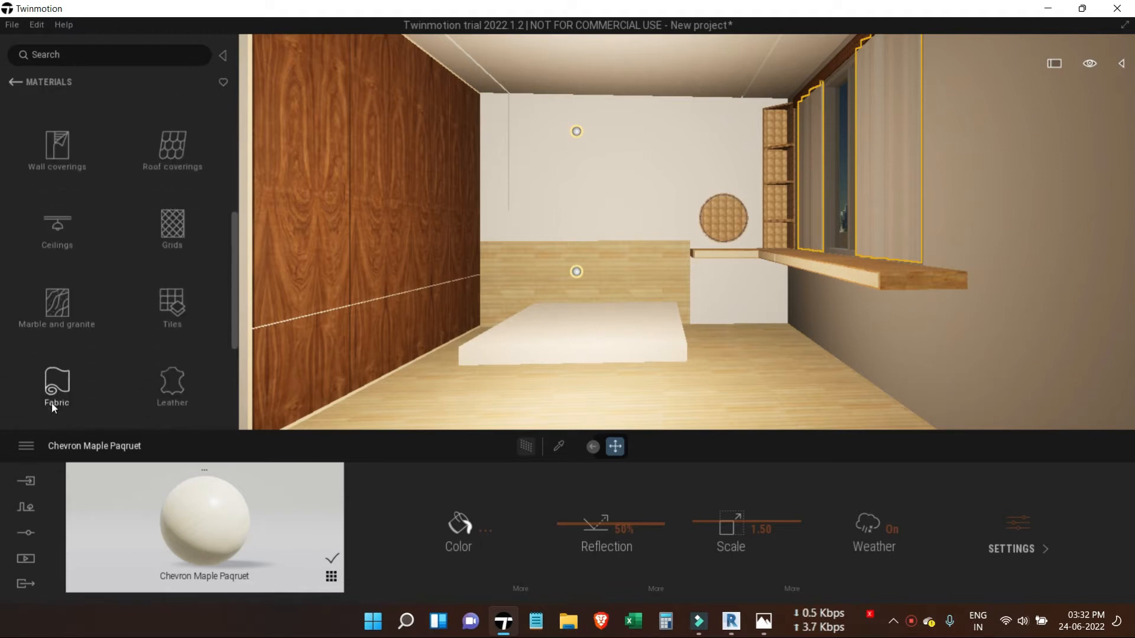
pyautogui.click(57, 372)
# - Apply Fabric diamond 01 to the window curtains and set its texture scale to 3.00
pyautogui.scroll(-5, 182, 307)
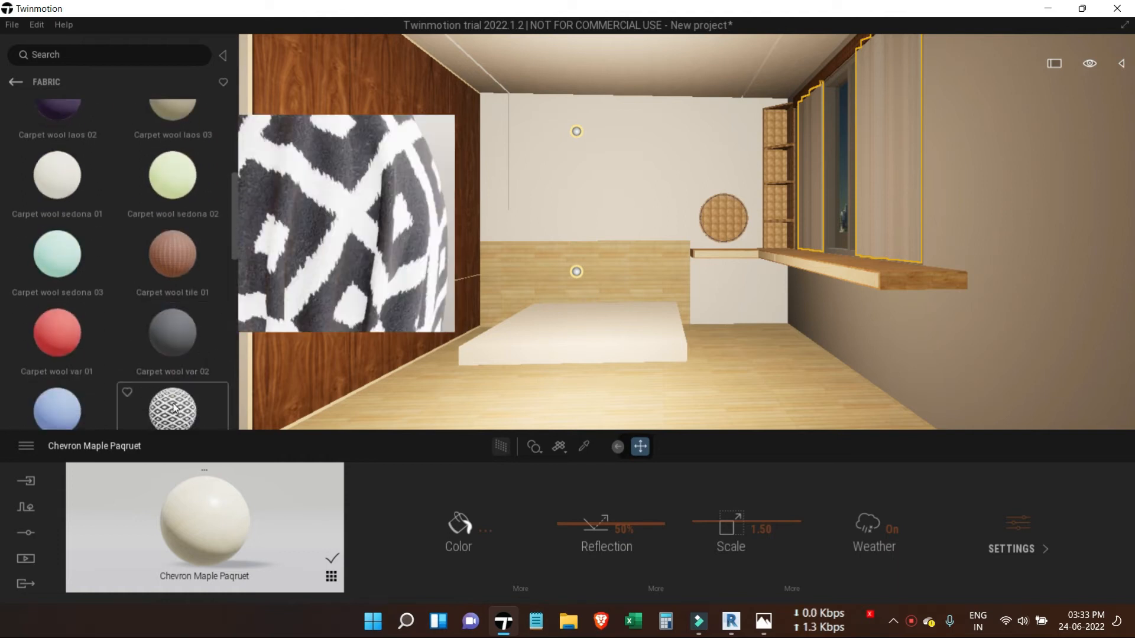
pyautogui.moveTo(882, 199); pyautogui.dragTo(900, 176)
pyautogui.keyDown('shift'); pyautogui.moveTo(661, 281); pyautogui.dragTo(1019, 313, button='middle'); pyautogui.keyUp('shift')
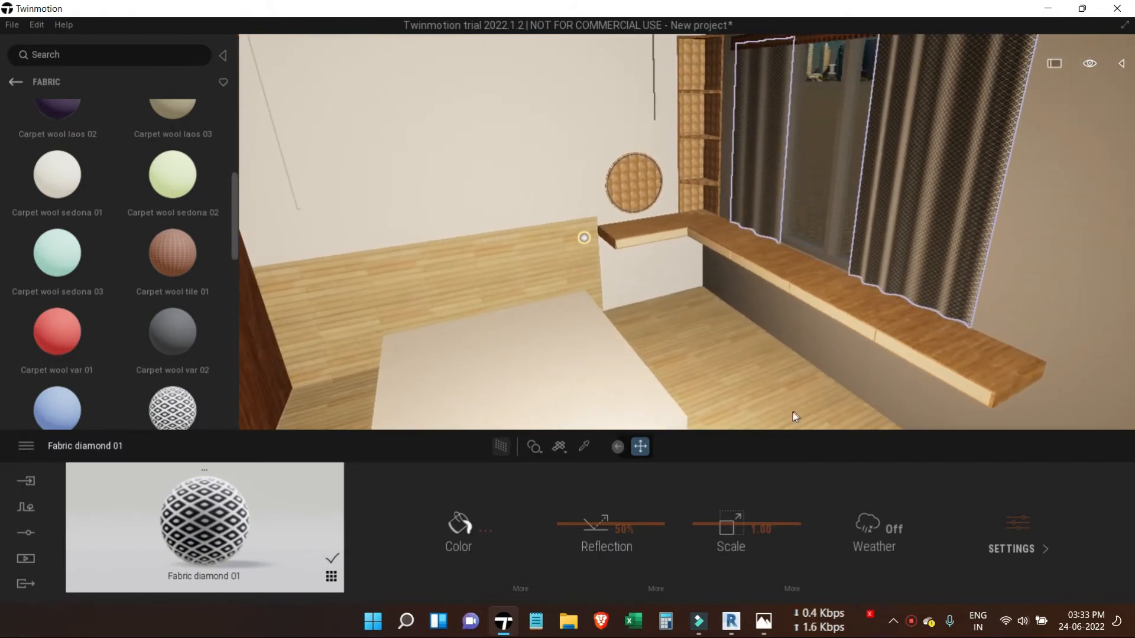
pyautogui.moveTo(706, 522); pyautogui.dragTo(698, 514)
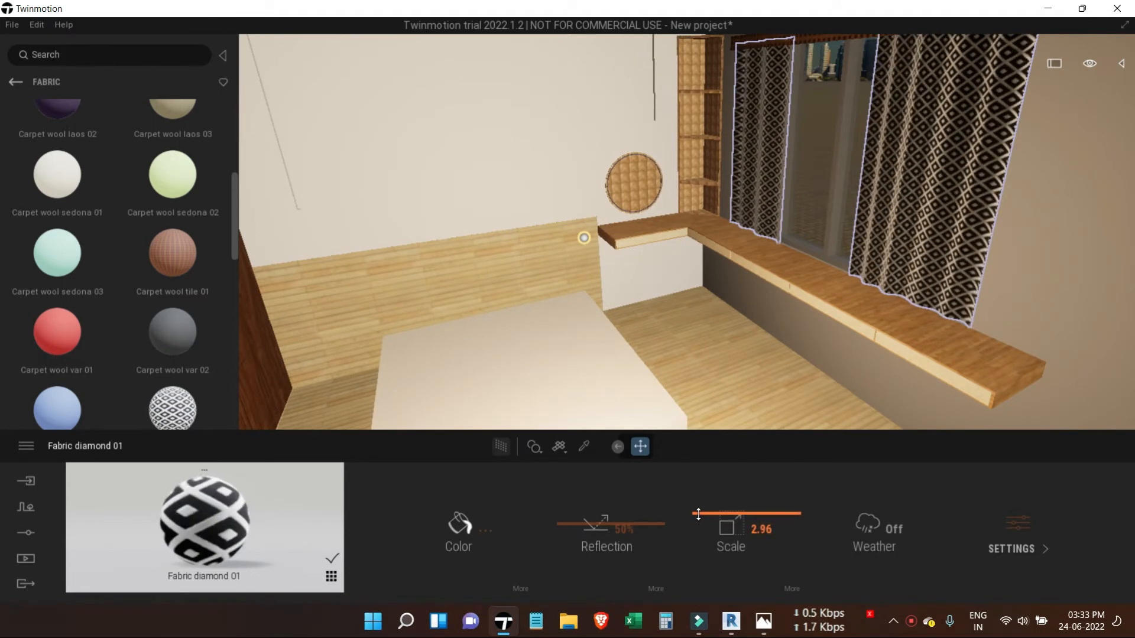
pyautogui.write('3')
pyautogui.press('Return')
pyautogui.keyDown('shift'); pyautogui.moveTo(773, 361); pyautogui.dragTo(1085, 355, button='middle'); pyautogui.keyUp('shift')
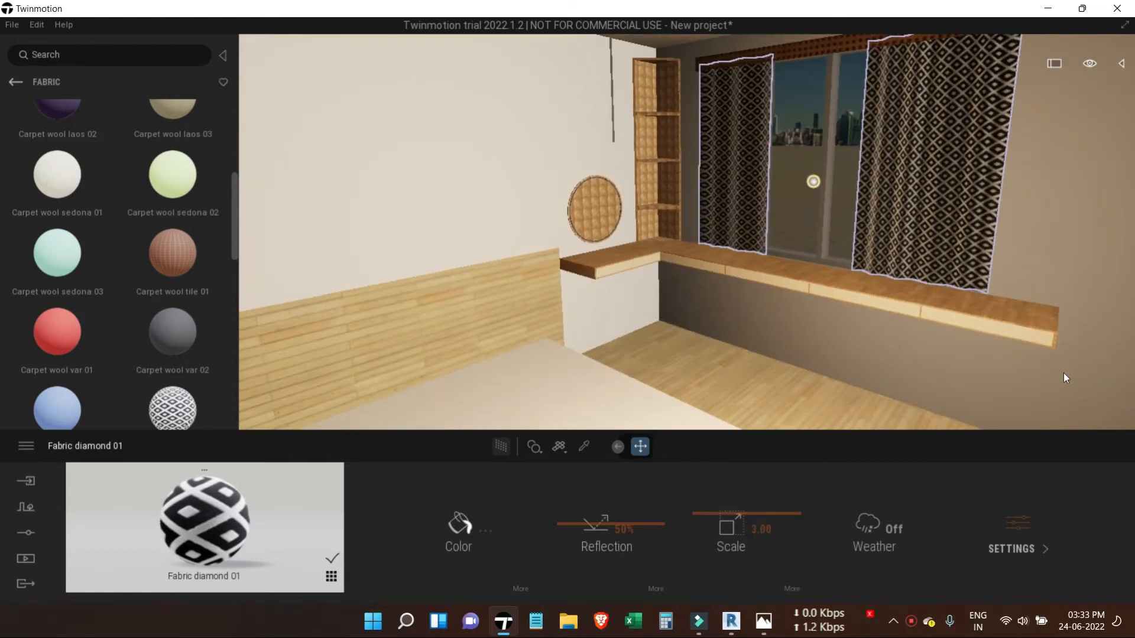
pyautogui.keyDown('shift'); pyautogui.moveTo(761, 351); pyautogui.dragTo(805, 390, button='middle'); pyautogui.keyUp('shift')
# - Replace the curtains' fabric with Fabric wool chevron 02
pyautogui.scroll(-3, 746, 384)
pyautogui.scroll(-4, 746, 385)
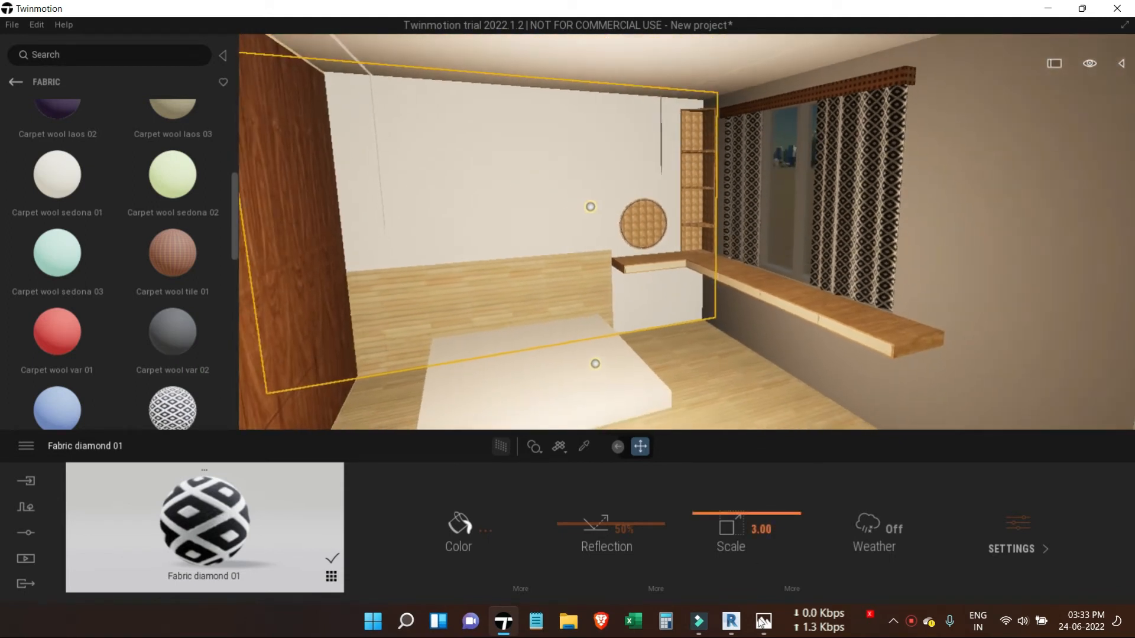
pyautogui.moveTo(165, 410)
pyautogui.scroll(-1, 165, 410)
pyautogui.scroll(-5, 167, 414)
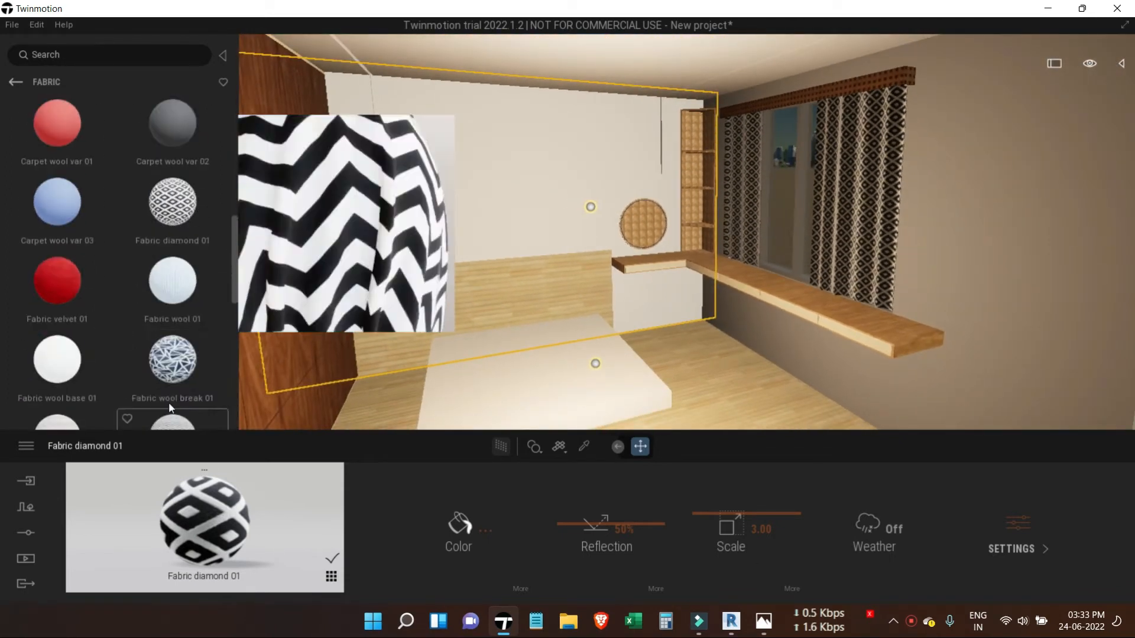
pyautogui.scroll(-1, 173, 378)
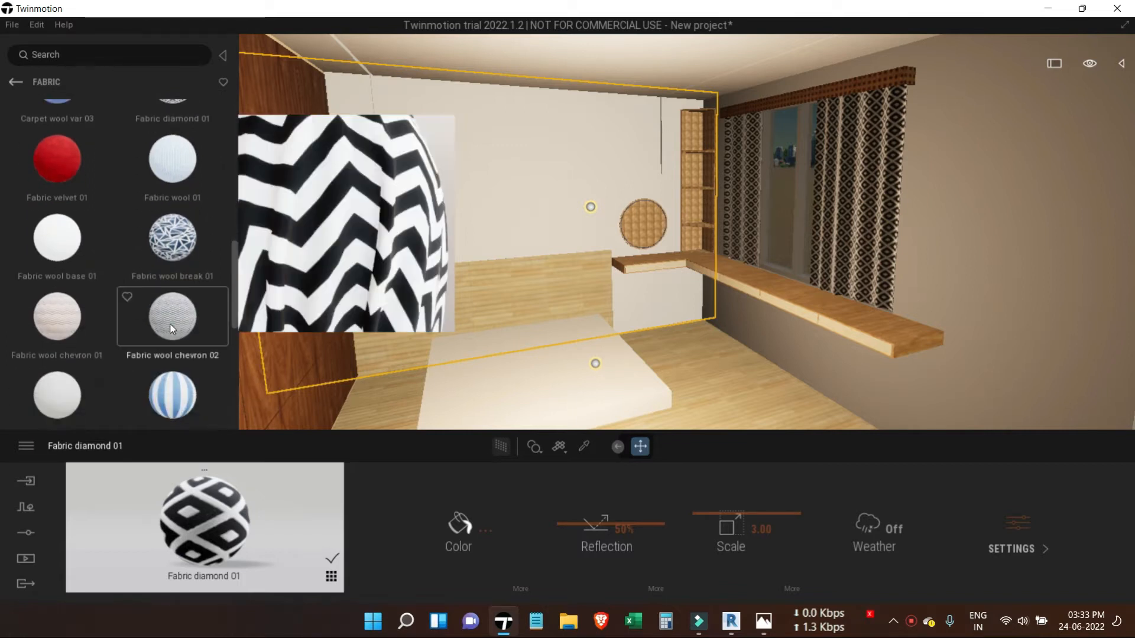
pyautogui.moveTo(169, 324); pyautogui.dragTo(872, 245)
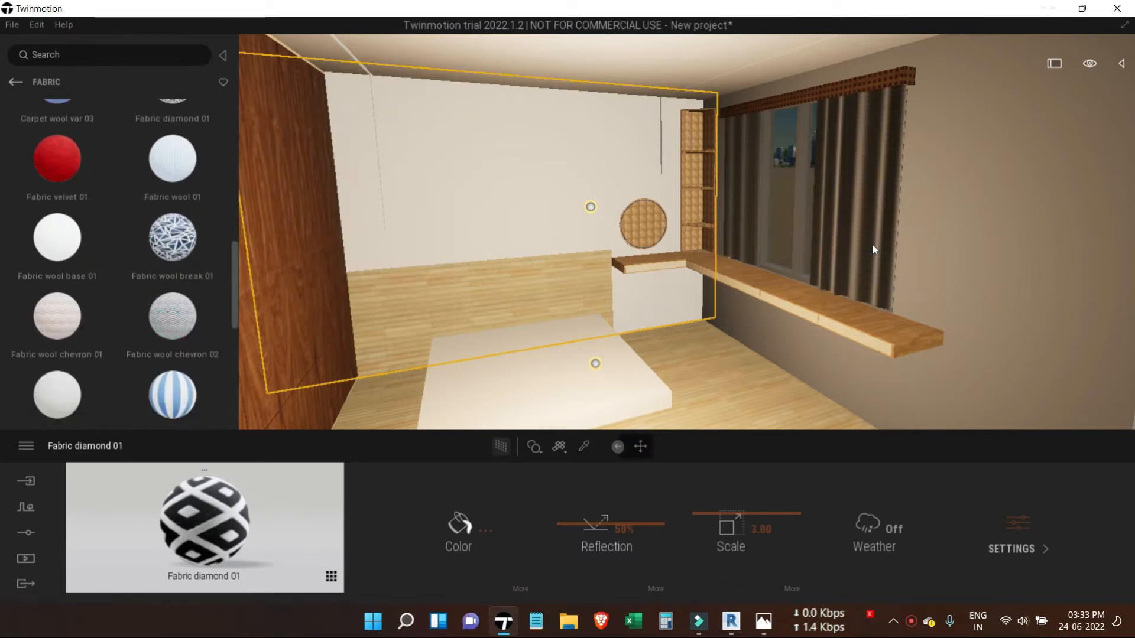
# - Set the curtains' Fabric wool chevron 02 texture scale to 6.00 and inspect the pattern up close
pyautogui.click(763, 529)
pyautogui.write('3')
pyautogui.press('Return')
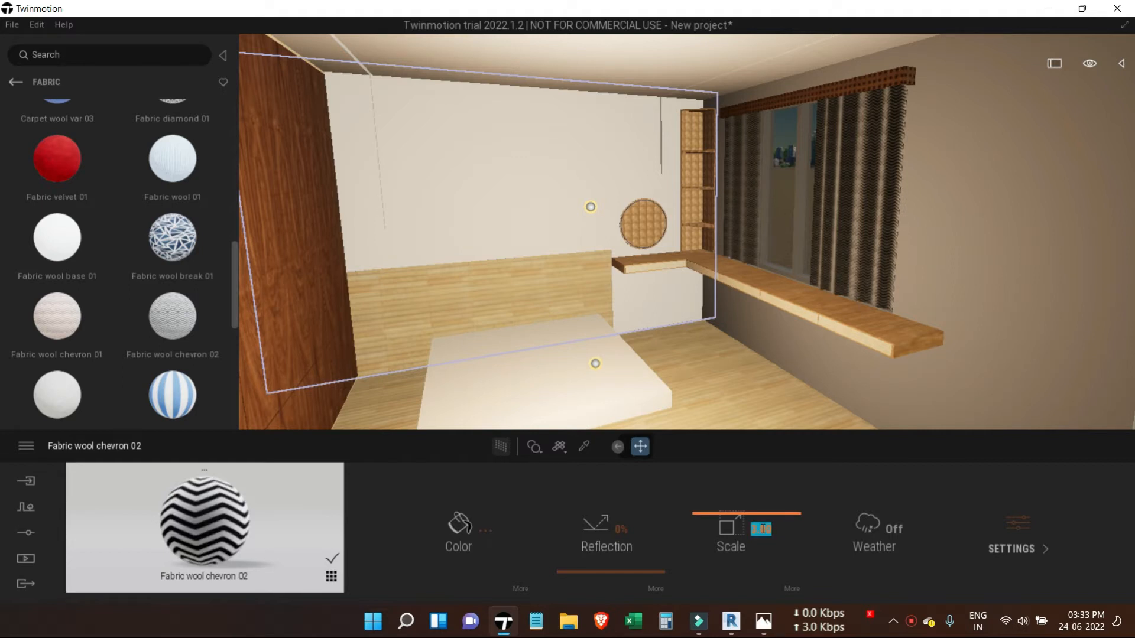
pyautogui.click(762, 529)
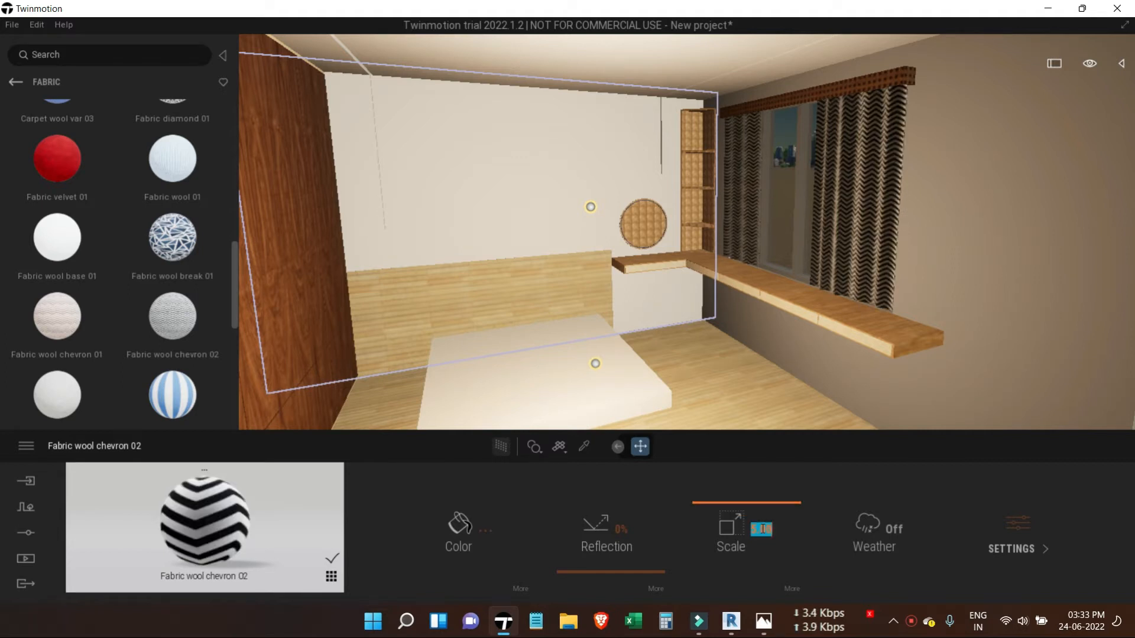
pyautogui.press('Return')
pyautogui.click(763, 529)
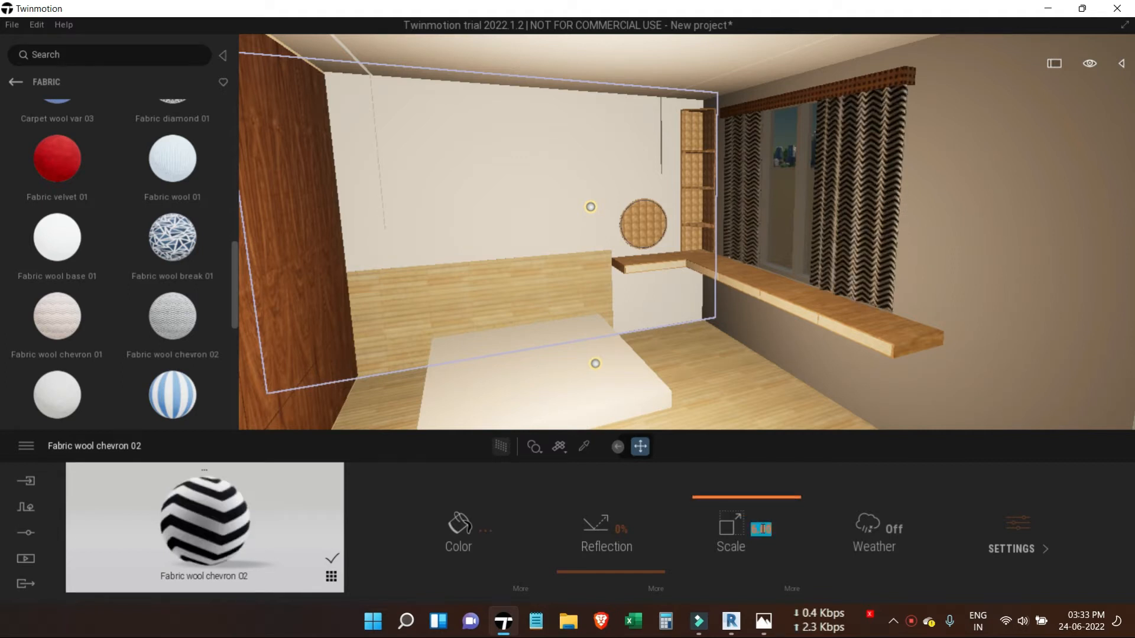
pyautogui.click(801, 341)
pyautogui.moveTo(823, 338)
pyautogui.keyDown('shift'); pyautogui.mouseDown(button='middle')
pyautogui.moveTo(917, 338)
pyautogui.moveTo(823, 338)
pyautogui.mouseUp(button='middle'); pyautogui.keyUp('shift')
pyautogui.scroll(5, 823, 338)
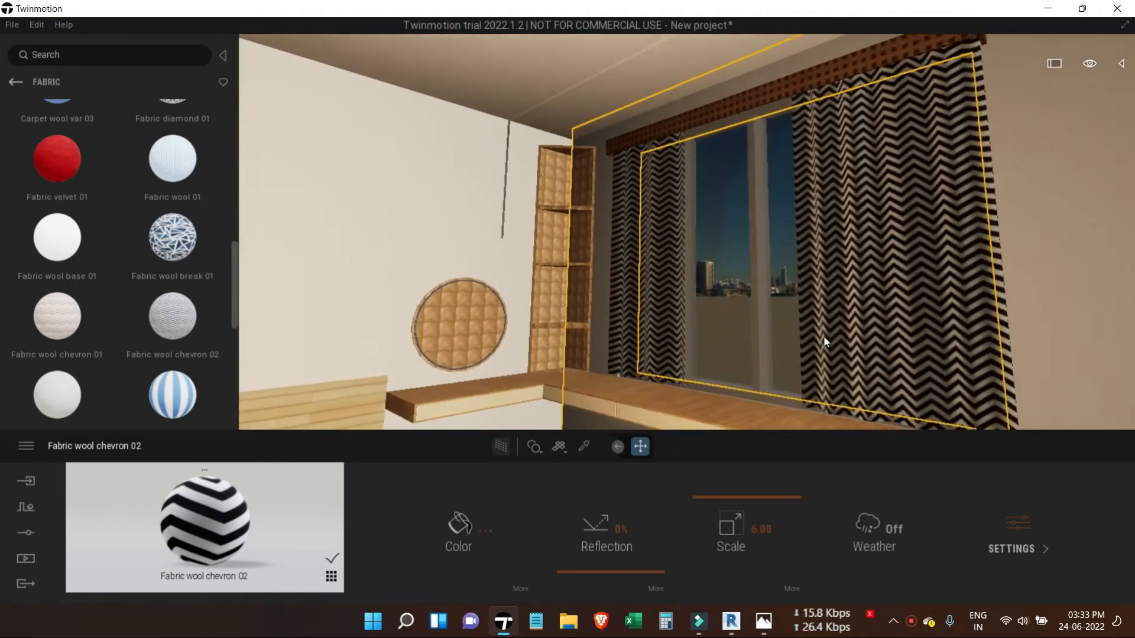
pyautogui.scroll(-2, 823, 338)
pyautogui.scroll(-4, 924, 317)
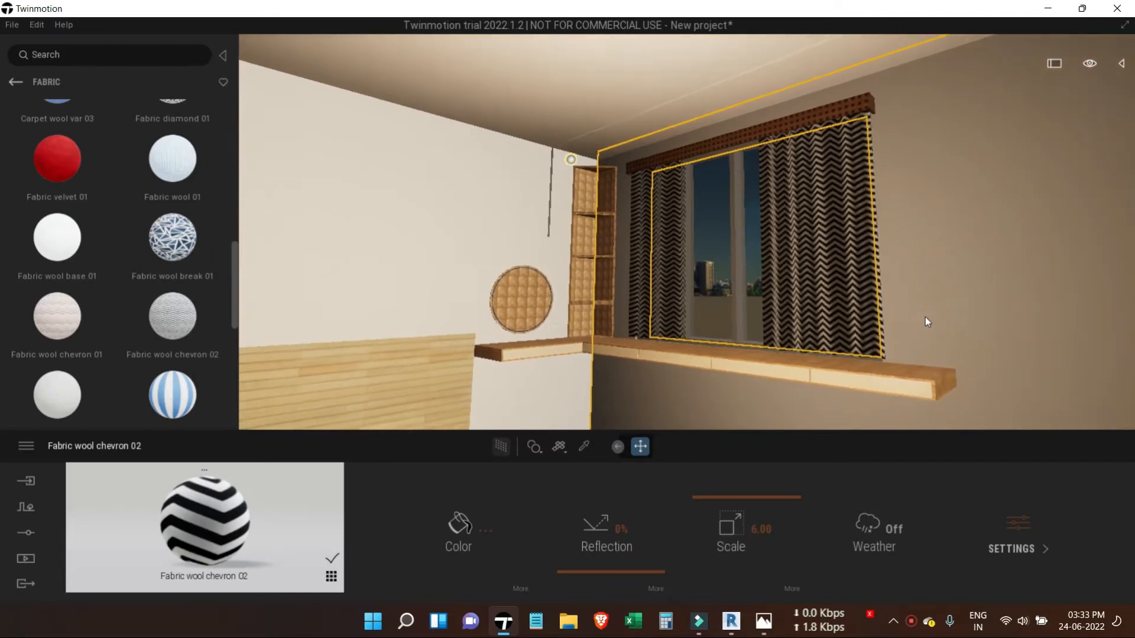
pyautogui.keyDown('shift'); pyautogui.moveTo(923, 291); pyautogui.dragTo(860, 281, button='middle'); pyautogui.keyUp('shift')
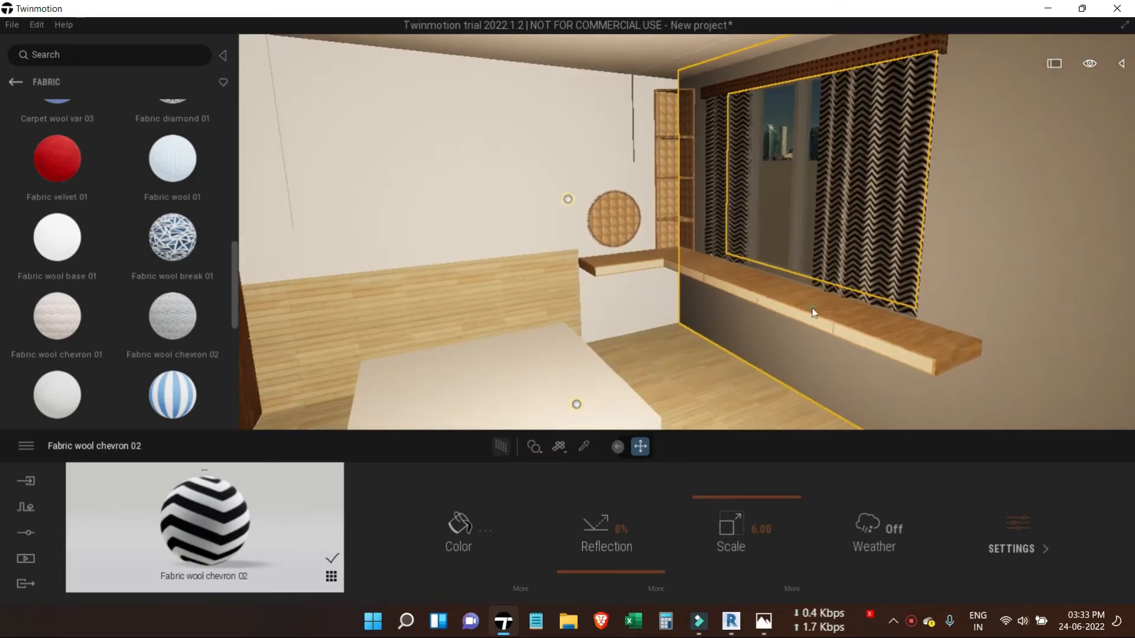
# - Sample the Basketball Court Floor material from the countertop beside the corner shelf with the material picker
pyautogui.scroll(3, 675, 167)
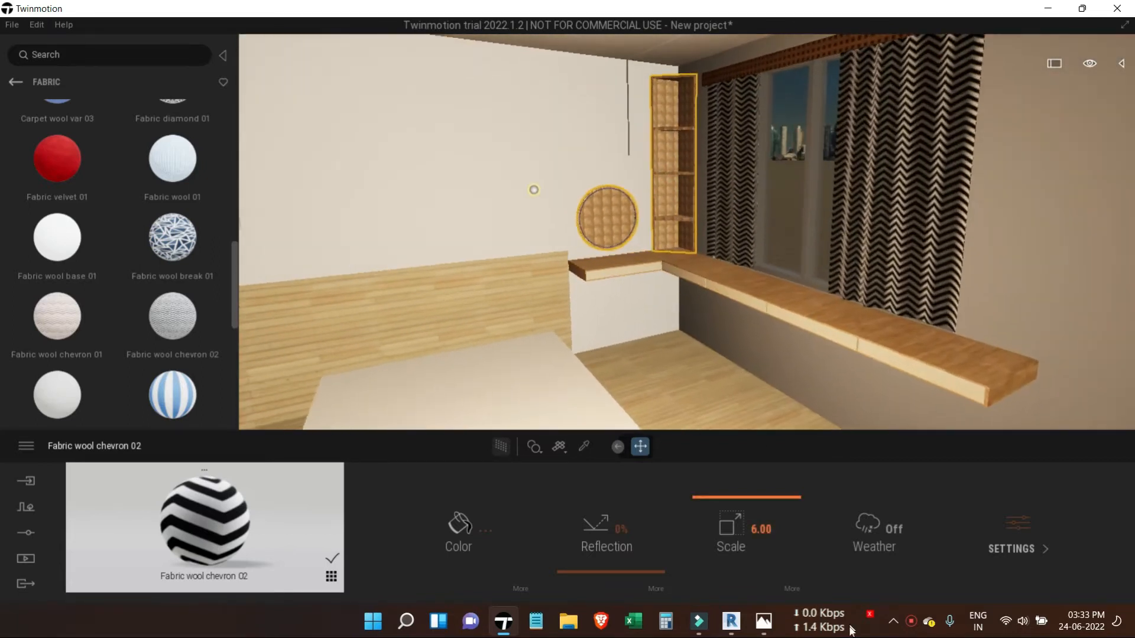
pyautogui.scroll(2, 704, 261)
pyautogui.scroll(3, 704, 262)
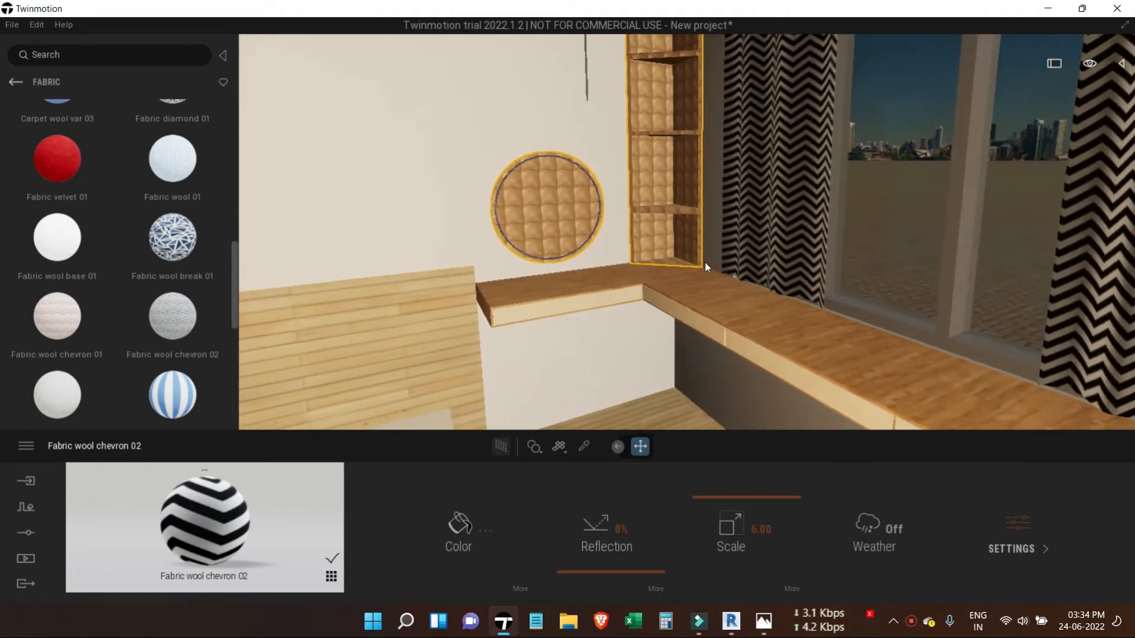
pyautogui.scroll(5, 701, 317)
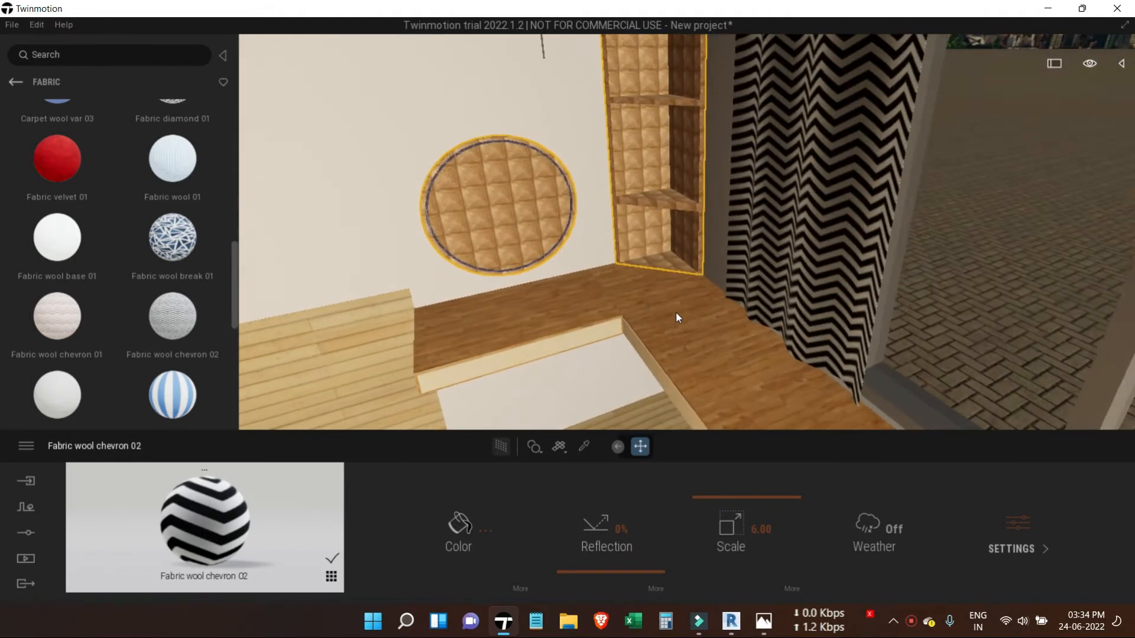
pyautogui.click(584, 448)
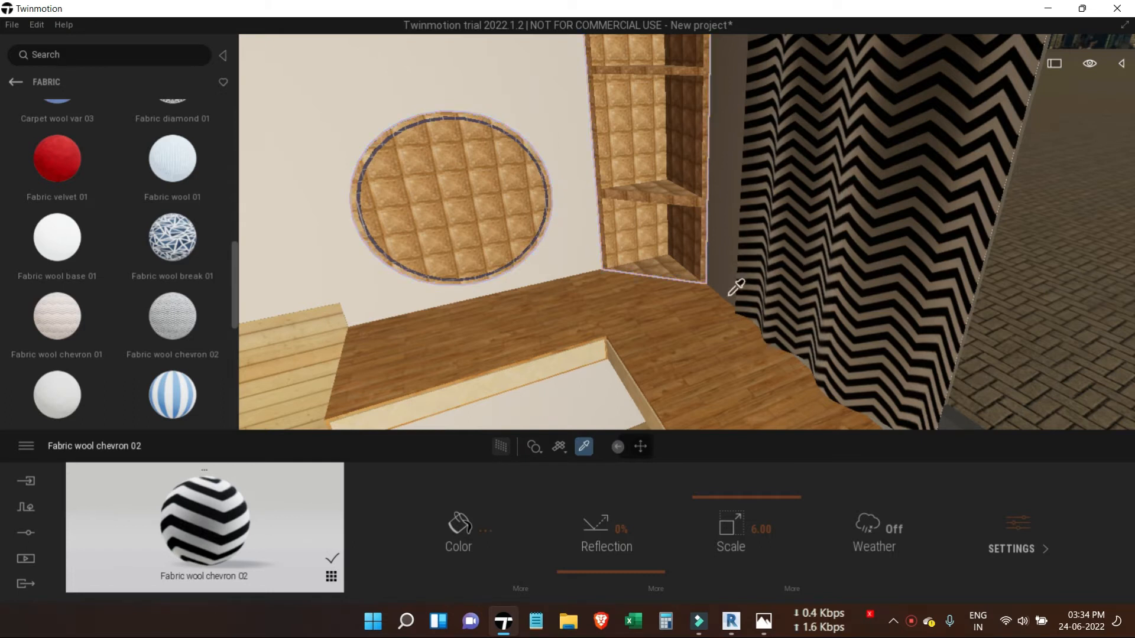
pyautogui.click(695, 363)
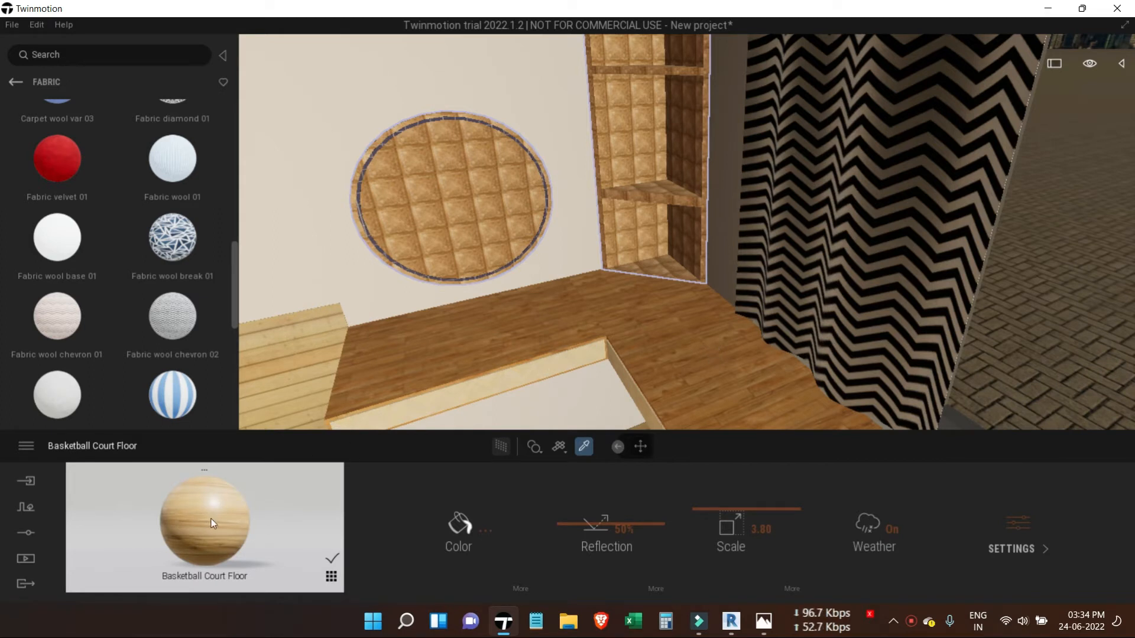
# - Apply Basketball Court Floor to the corner shelf and round wall disc, with its texture scale set to 4.00
pyautogui.moveTo(274, 470); pyautogui.dragTo(675, 179)
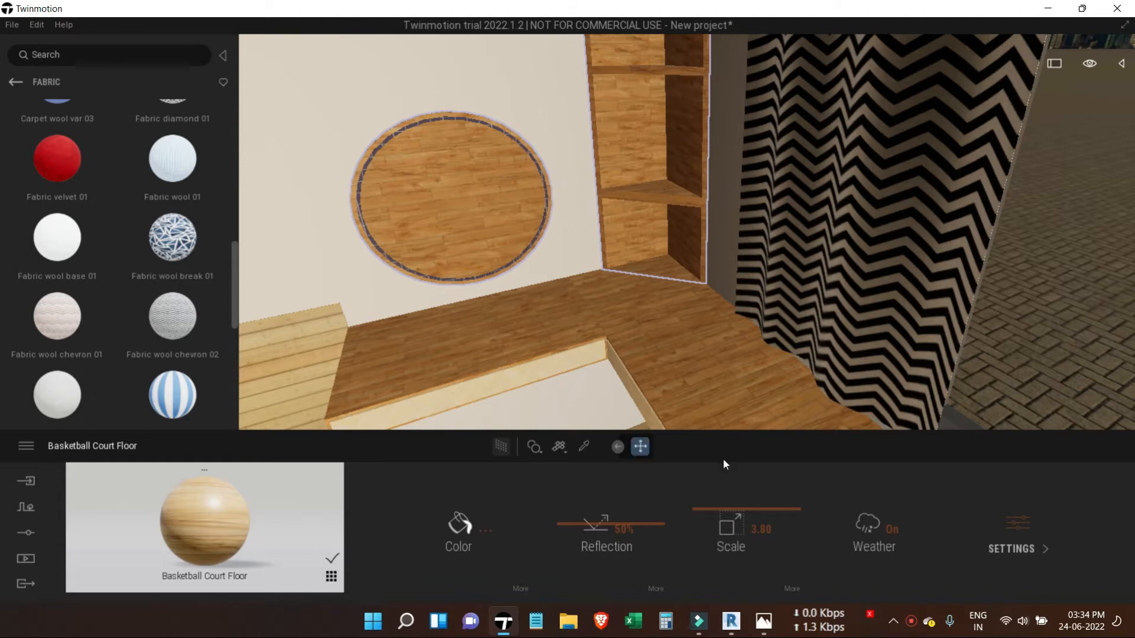
pyautogui.moveTo(701, 502)
pyautogui.mouseDown()
pyautogui.moveTo(697, 486)
pyautogui.moveTo(692, 523)
pyautogui.moveTo(694, 513)
pyautogui.mouseUp()
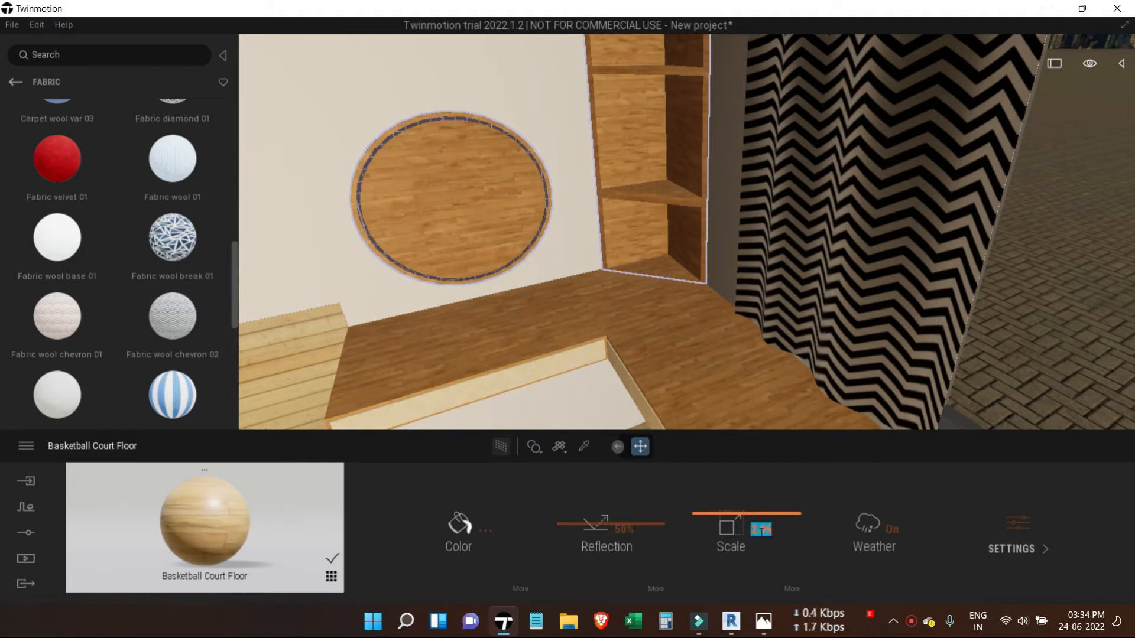
pyautogui.moveTo(694, 513); pyautogui.dragTo(693, 503)
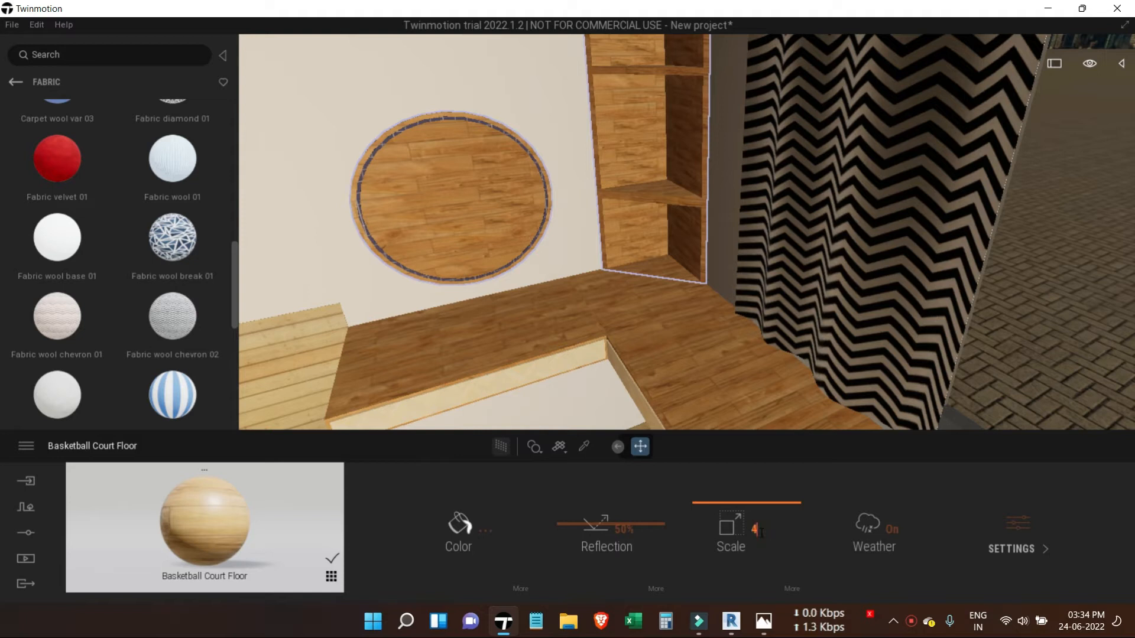
pyautogui.press('Return')
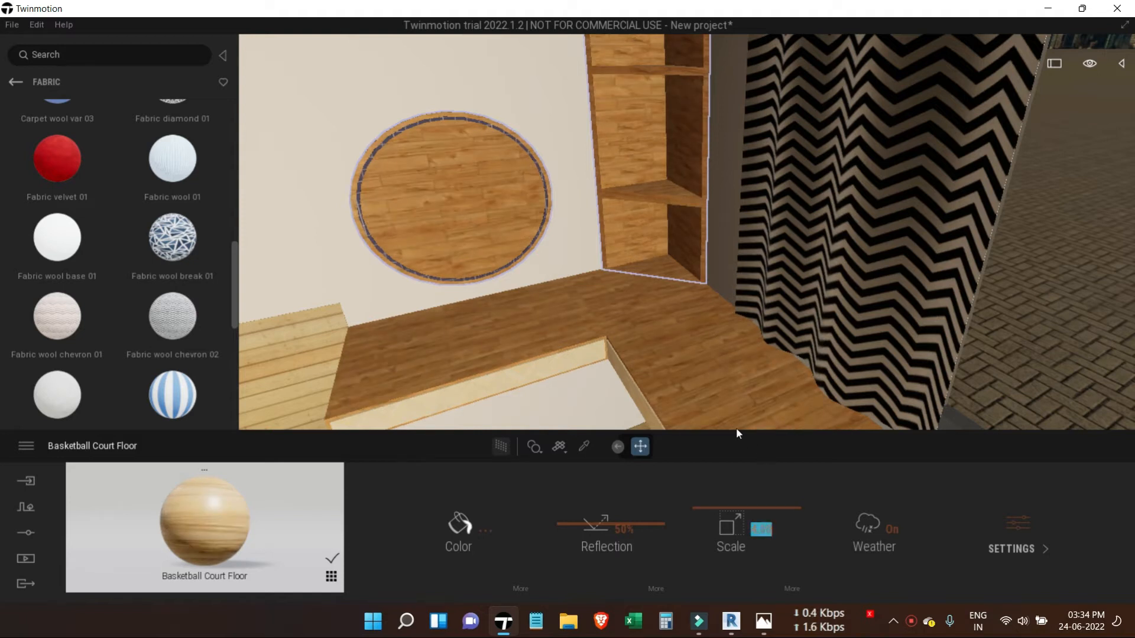
pyautogui.click(706, 318)
pyautogui.press('s')
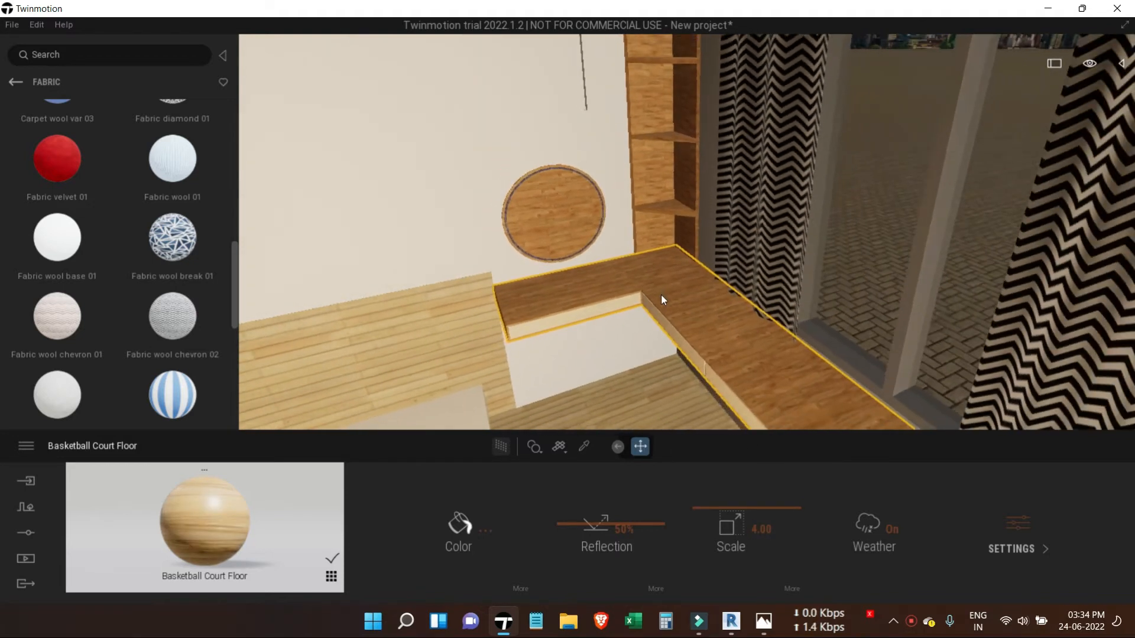
# - Apply the Neon 01 material to the thin ring around the round disc on the wall
pyautogui.moveTo(673, 346); pyautogui.dragTo(656, 261, button='right')
pyautogui.press('w')
pyautogui.press('w')
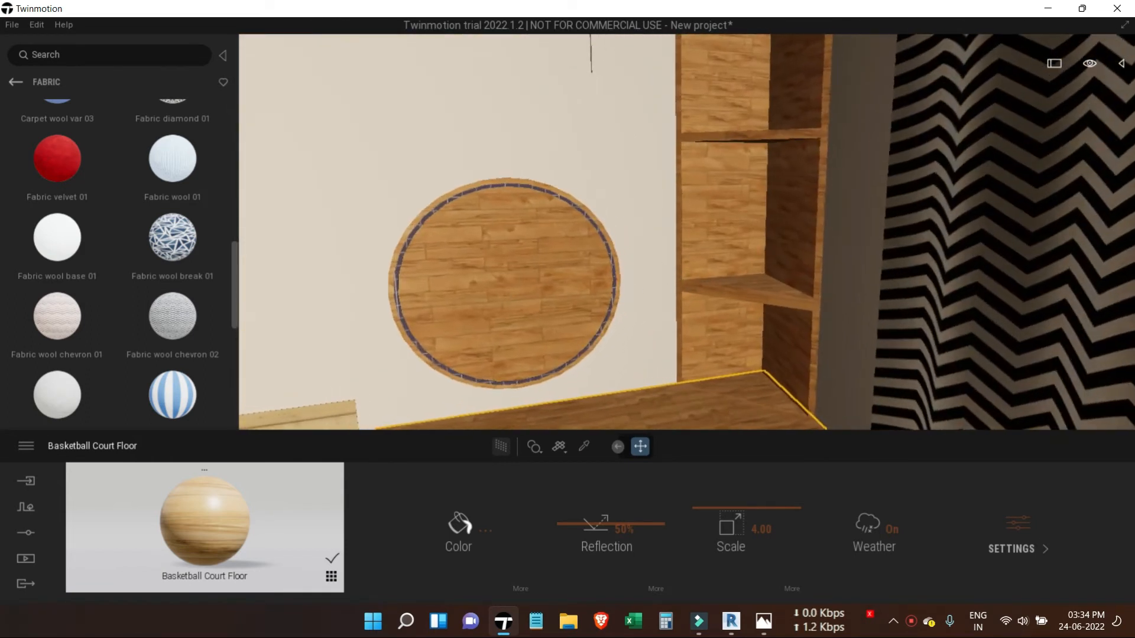
pyautogui.press('w')
pyautogui.moveTo(291, 253); pyautogui.dragTo(251, 250, button='right')
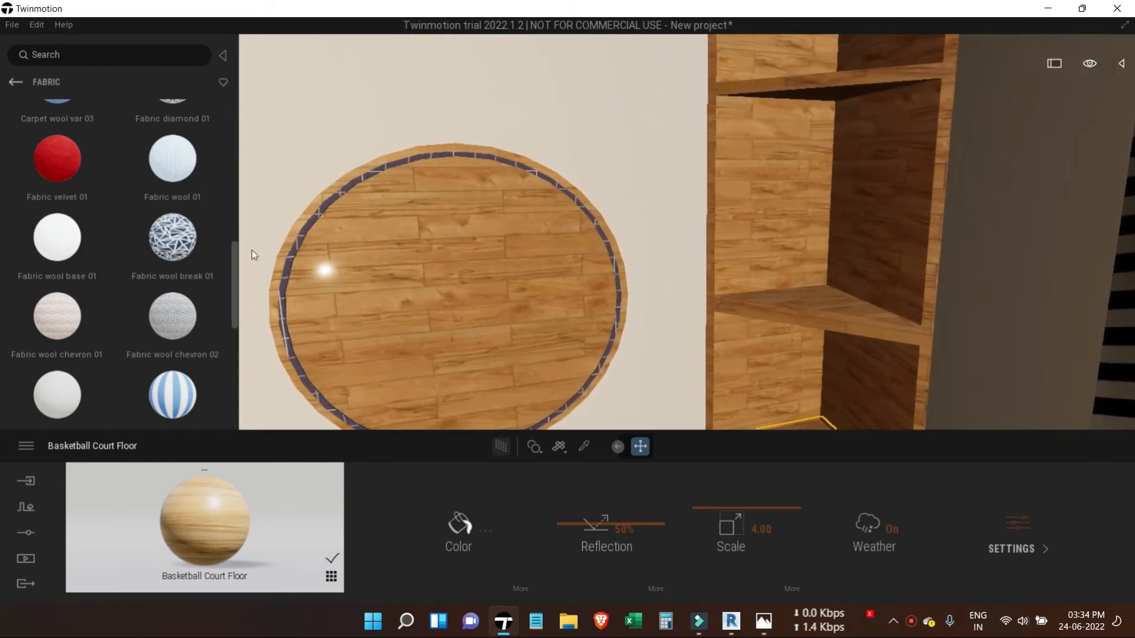
pyautogui.click(309, 228)
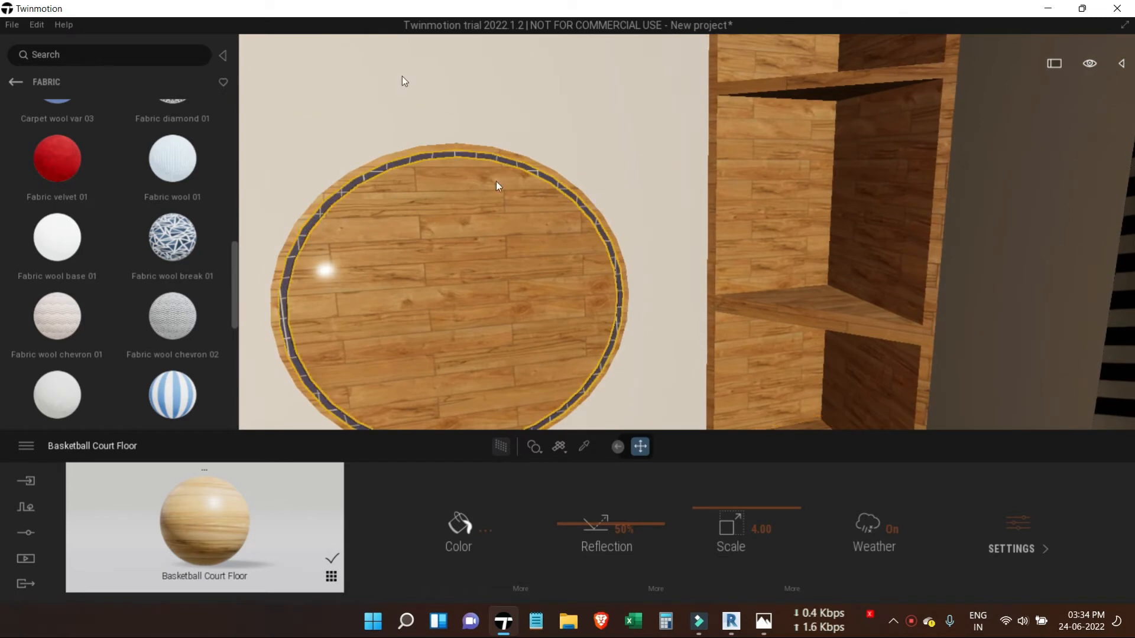
pyautogui.click(16, 84)
pyautogui.scroll(-3, 26, 385)
pyautogui.scroll(-5, 26, 386)
pyautogui.click(26, 386)
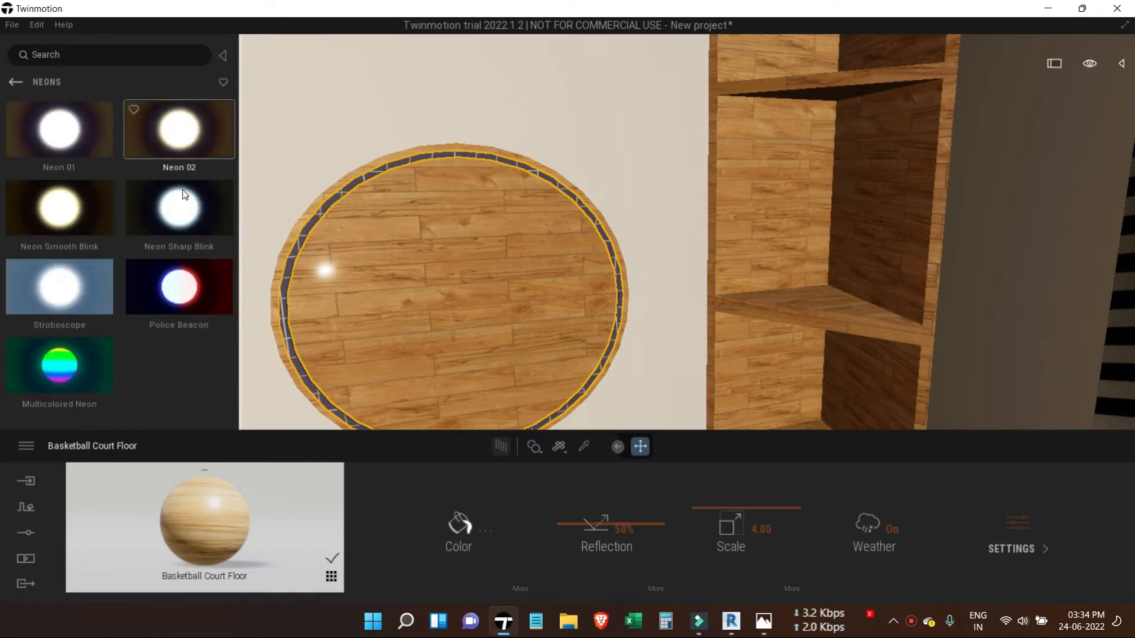
pyautogui.moveTo(67, 144); pyautogui.dragTo(322, 214)
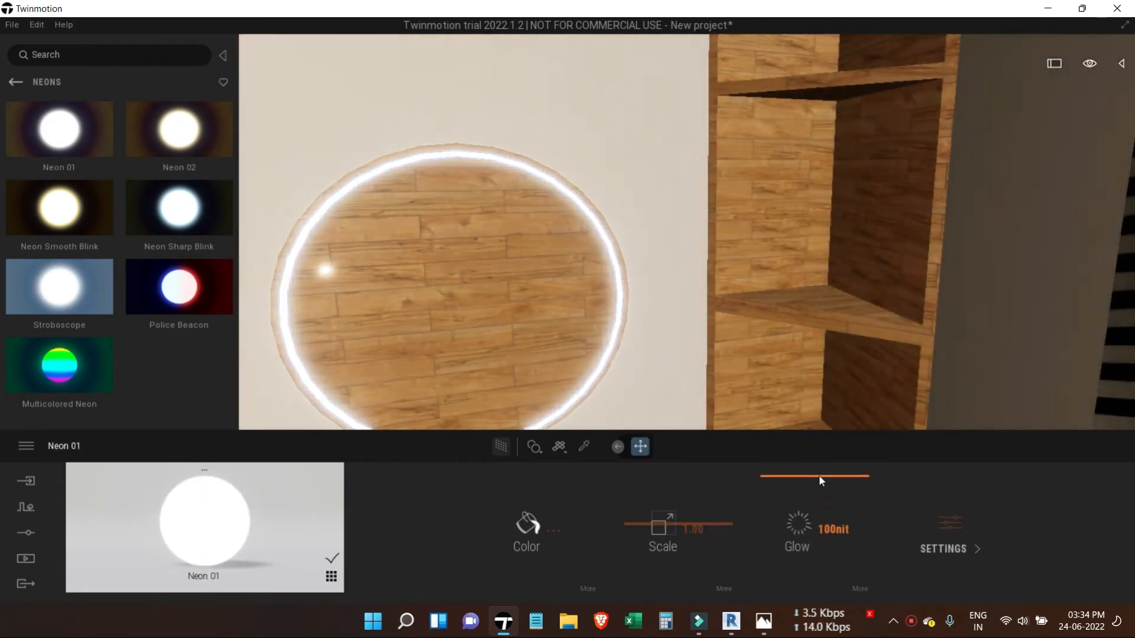
# - Reduce the neon ring's glow to 30 nit
pyautogui.moveTo(821, 478); pyautogui.dragTo(819, 534)
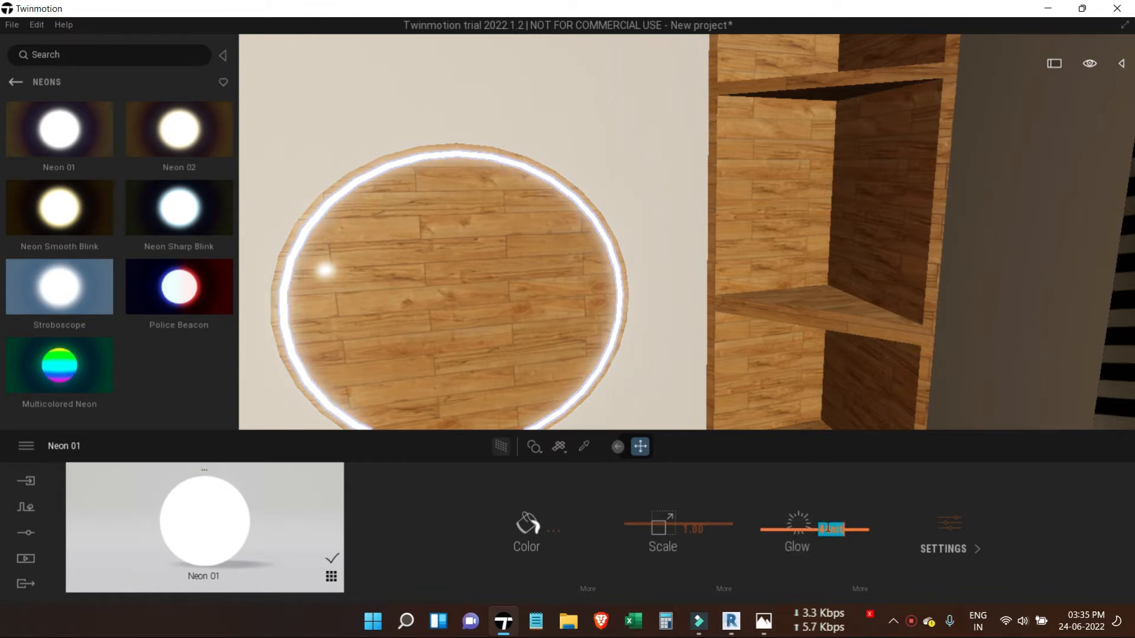
pyautogui.scroll(-5, 708, 159)
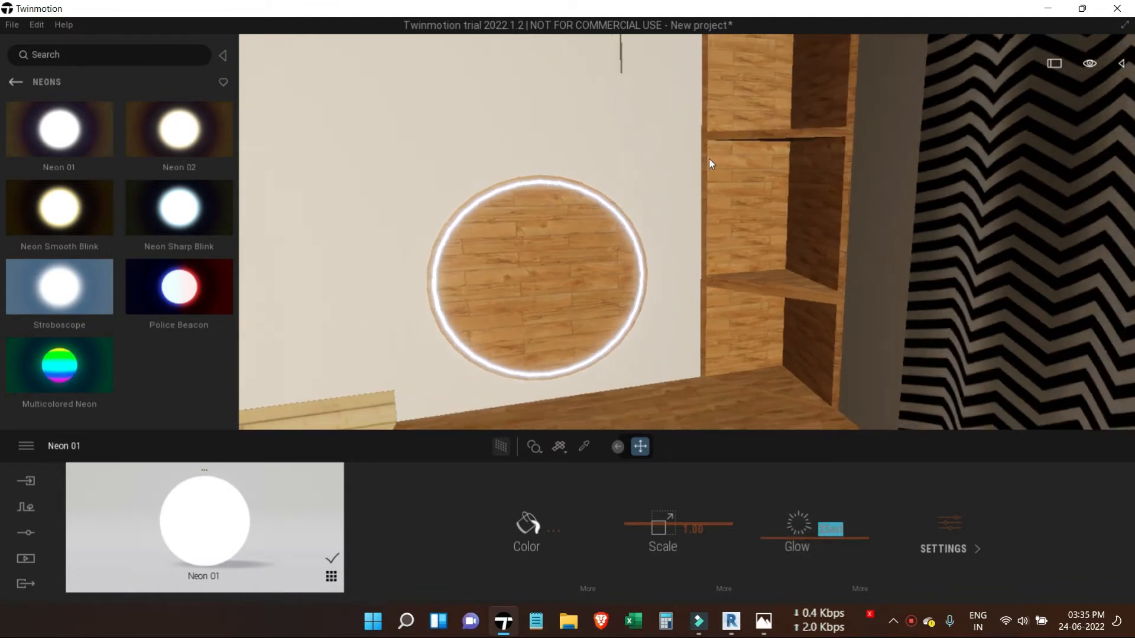
pyautogui.scroll(-4, 708, 159)
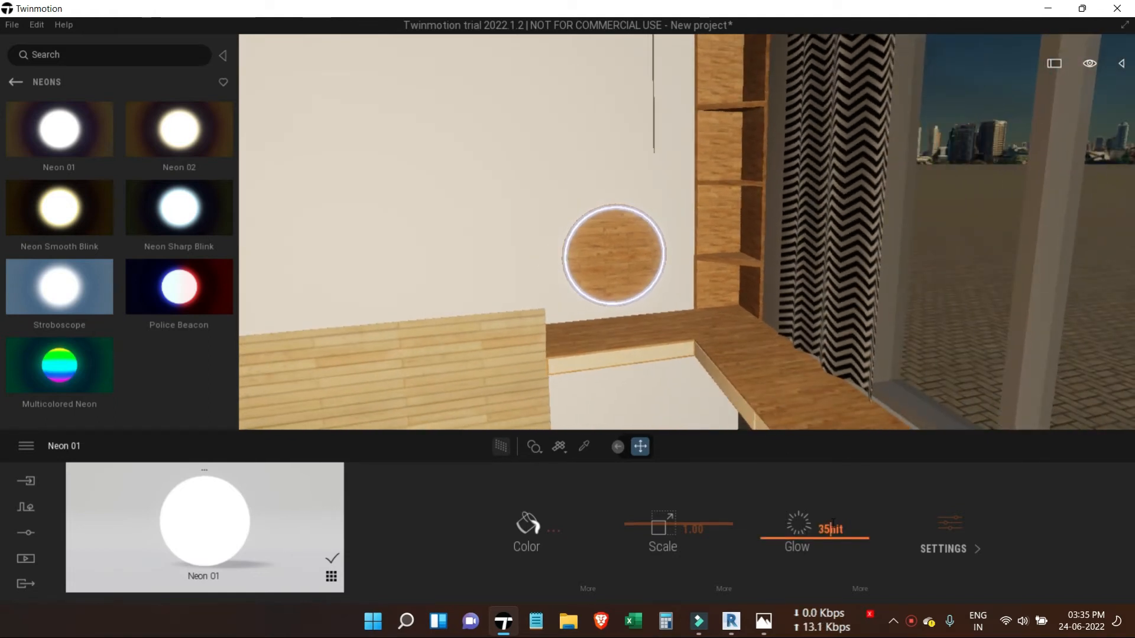
pyautogui.write('25')
pyautogui.press('Return')
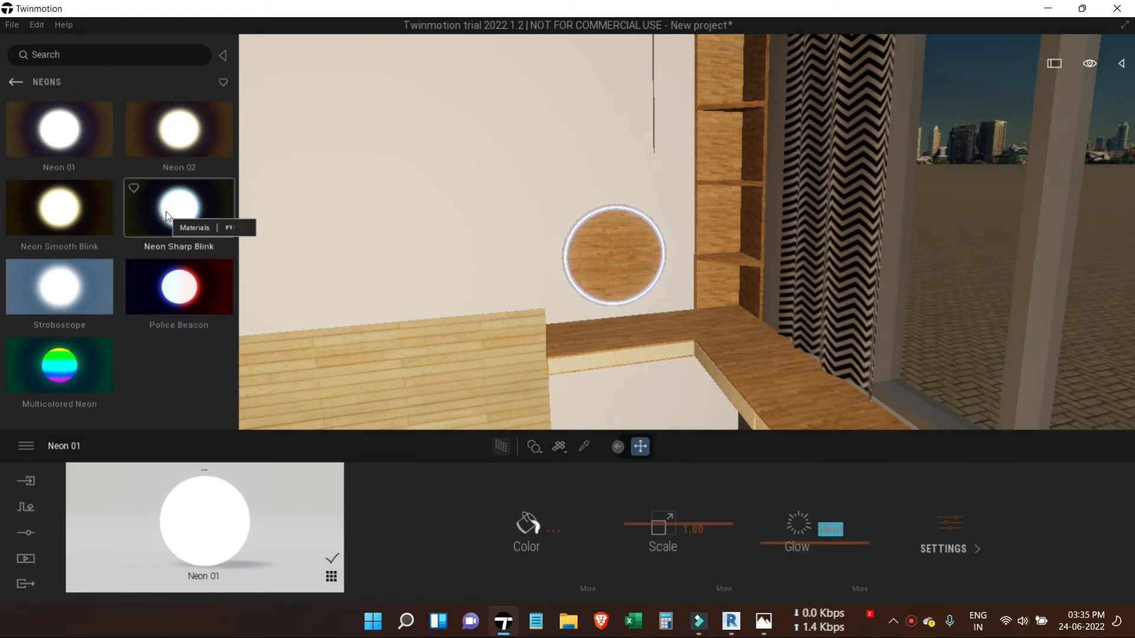
# - Look through the other neon materials and examine the glowing ring around the round disc up close
pyautogui.moveTo(193, 210)
pyautogui.mouseDown()
pyautogui.moveTo(577, 238)
pyautogui.moveTo(1, 243)
pyautogui.moveTo(183, 211)
pyautogui.mouseUp()
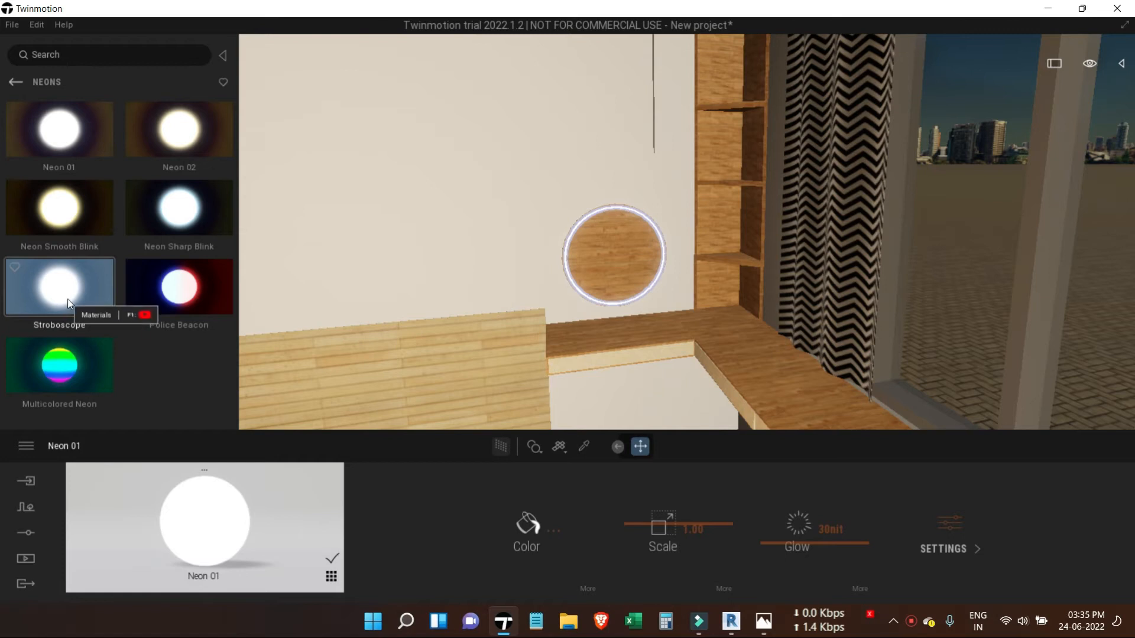
pyautogui.moveTo(65, 297); pyautogui.dragTo(169, 298)
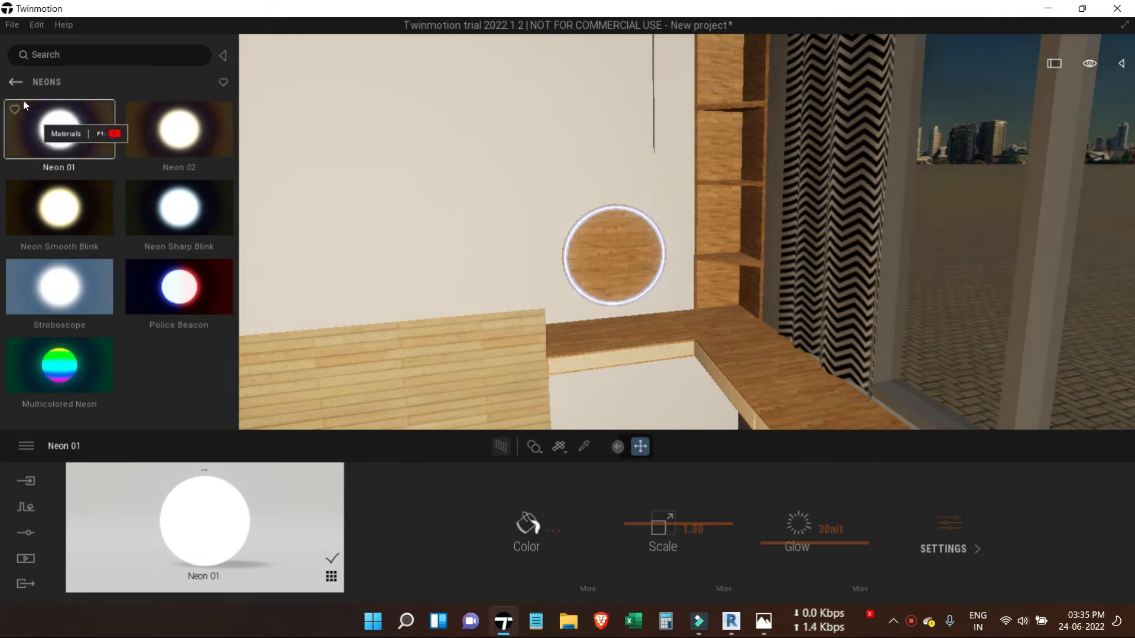
pyautogui.scroll(5, 569, 261)
pyautogui.scroll(-2, 570, 262)
pyautogui.scroll(5, 604, 307)
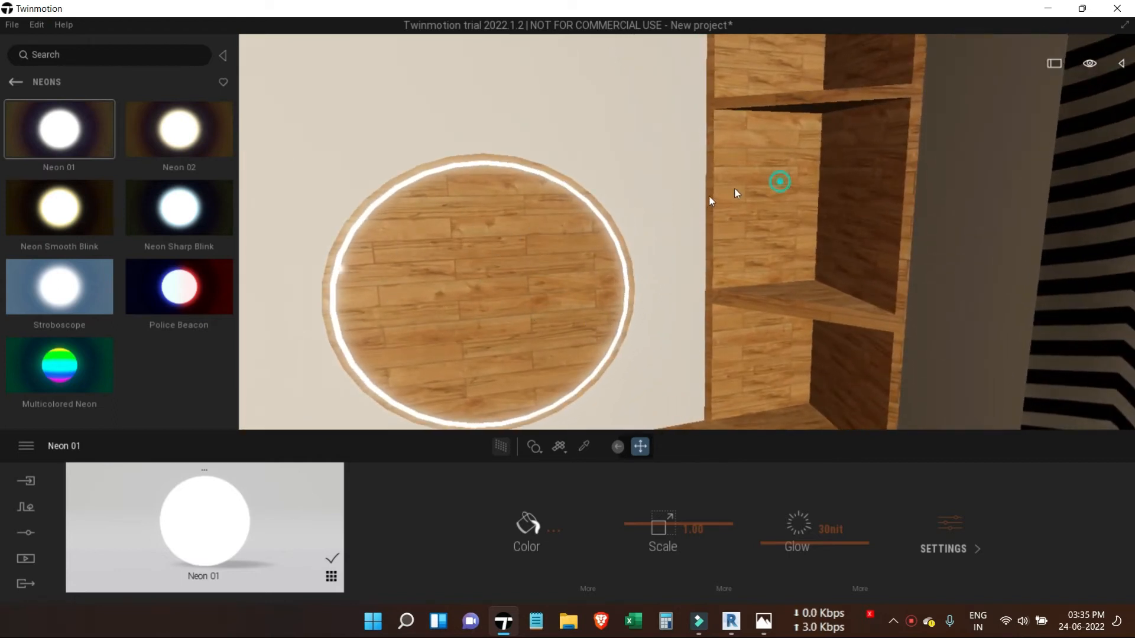
pyautogui.click(469, 260)
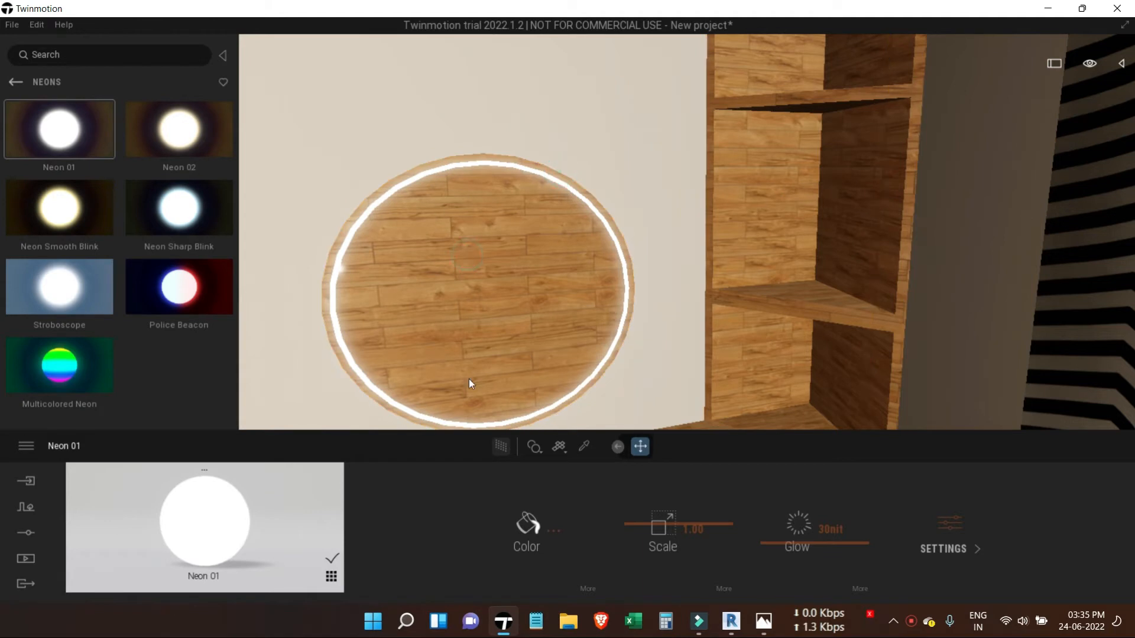
pyautogui.scroll(-2, 513, 283)
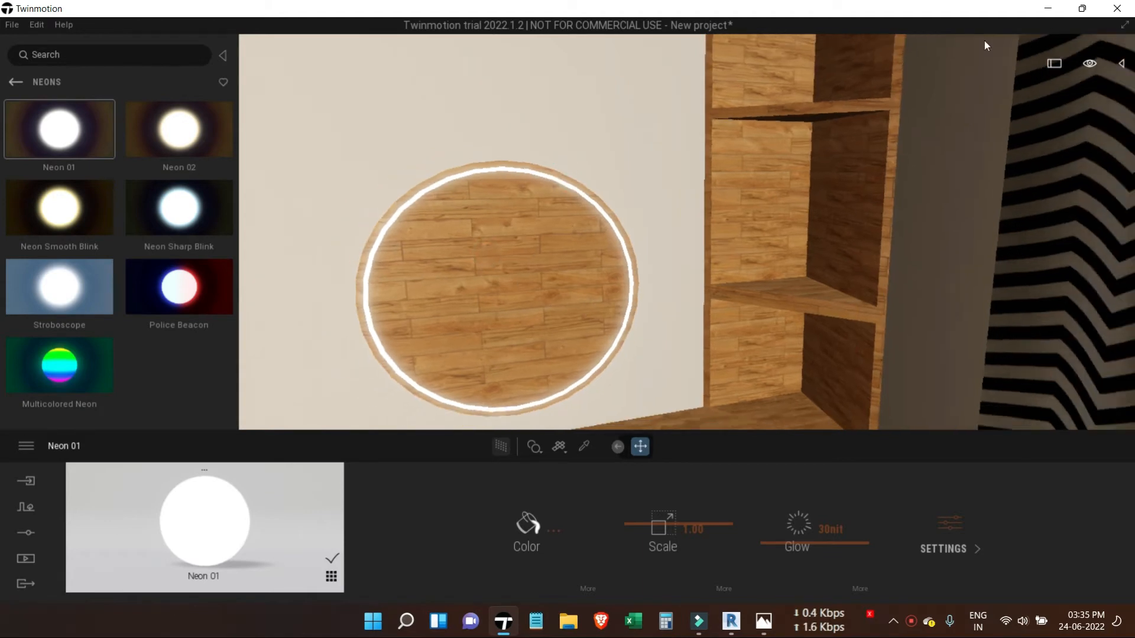
pyautogui.click(17, 84)
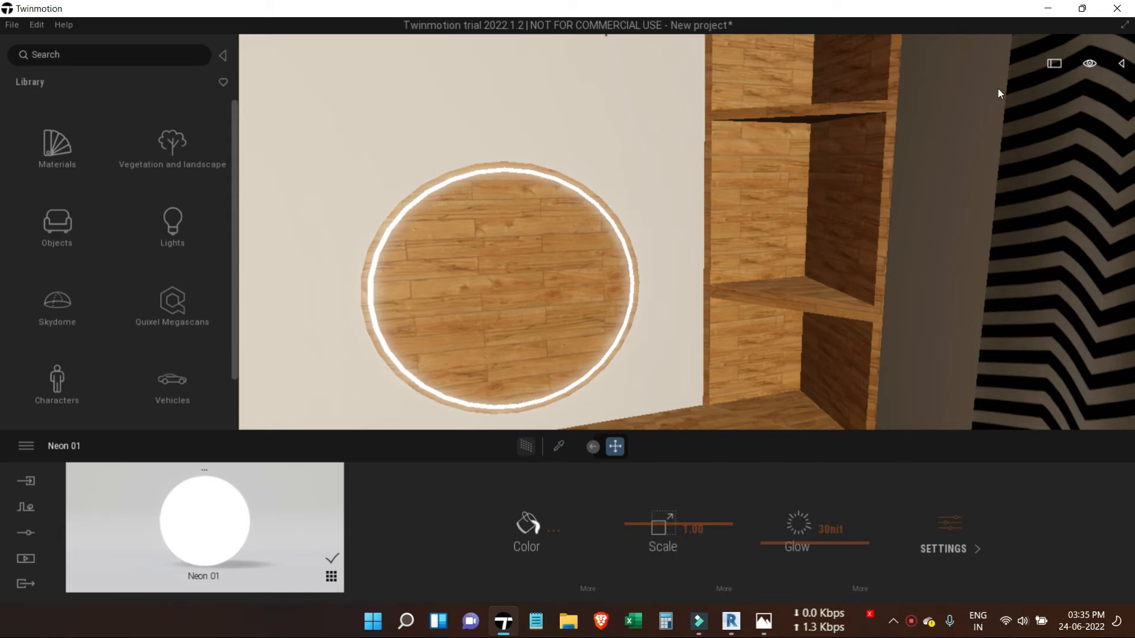
# - Switch to Revit and open the round wall disc's in-place model for editing
pyautogui.click(731, 621)
pyautogui.scroll(5, 454, 379)
pyautogui.scroll(2, 454, 379)
pyautogui.moveTo(608, 305); pyautogui.dragTo(476, 469, button='middle')
pyautogui.scroll(4, 476, 470)
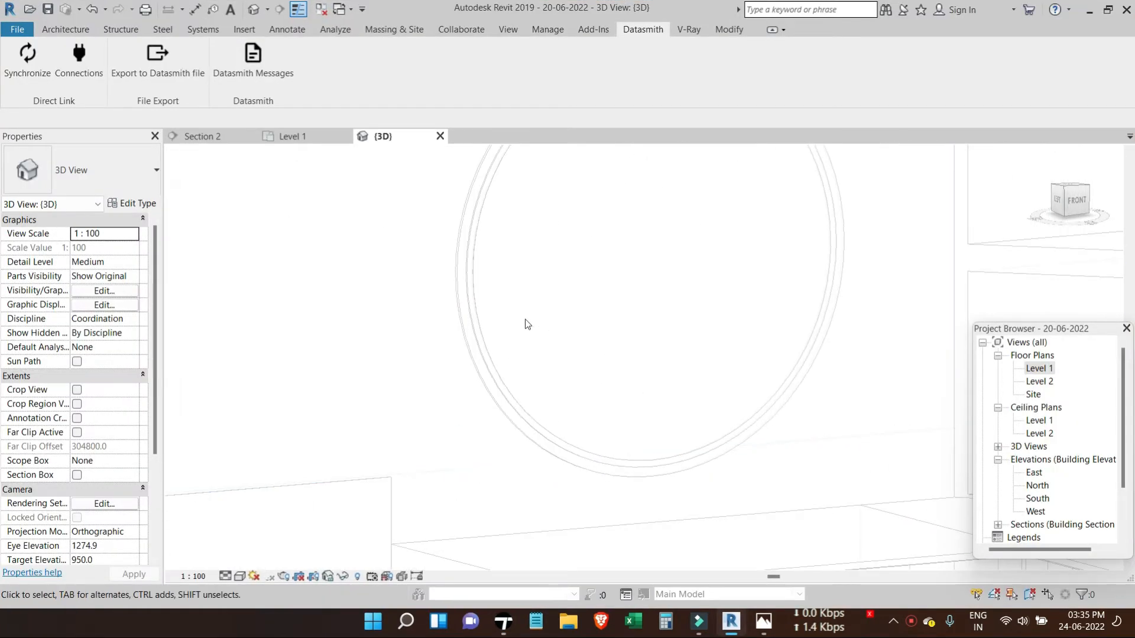
pyautogui.click(490, 329)
pyautogui.click(593, 85)
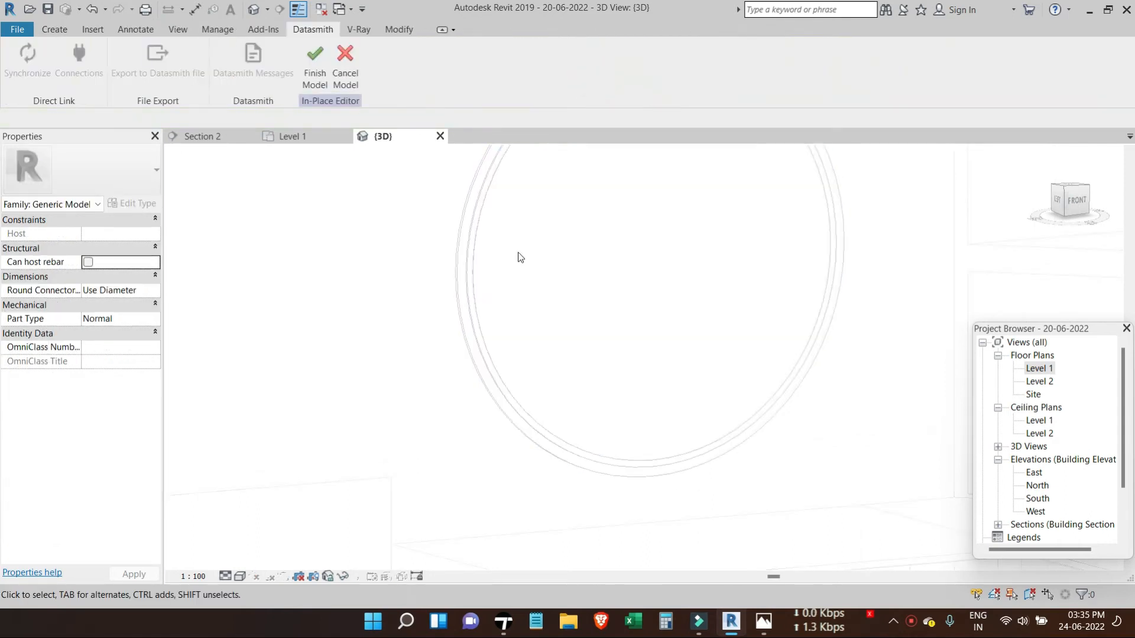
# - Select the inner disc extrusion and create a new material for it in the Material Browser
pyautogui.click(485, 221)
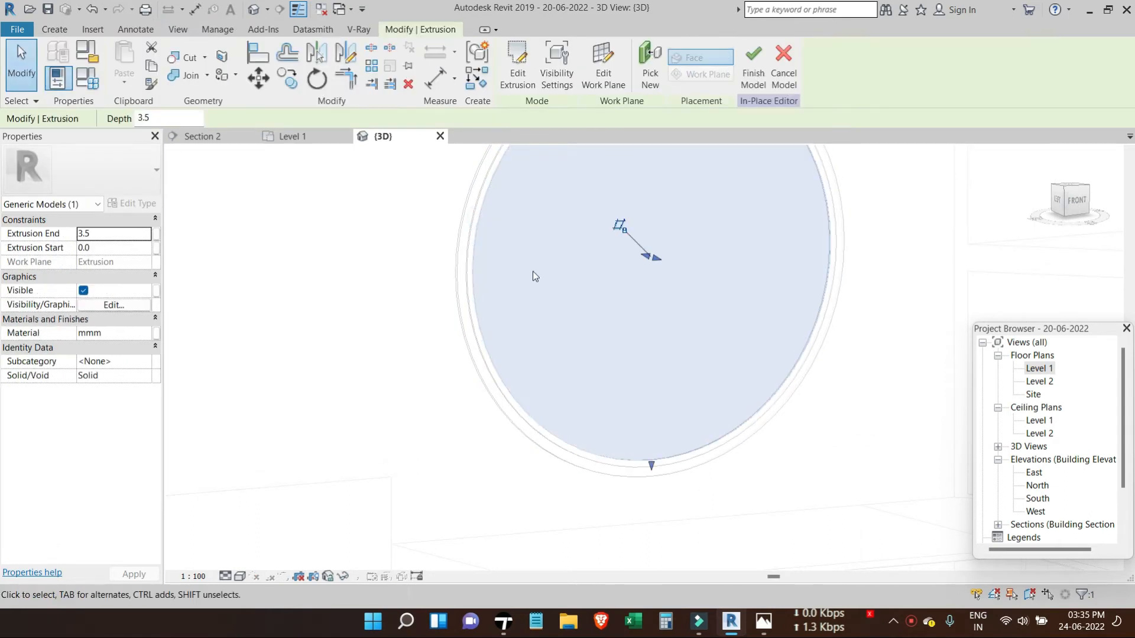
pyautogui.click(112, 334)
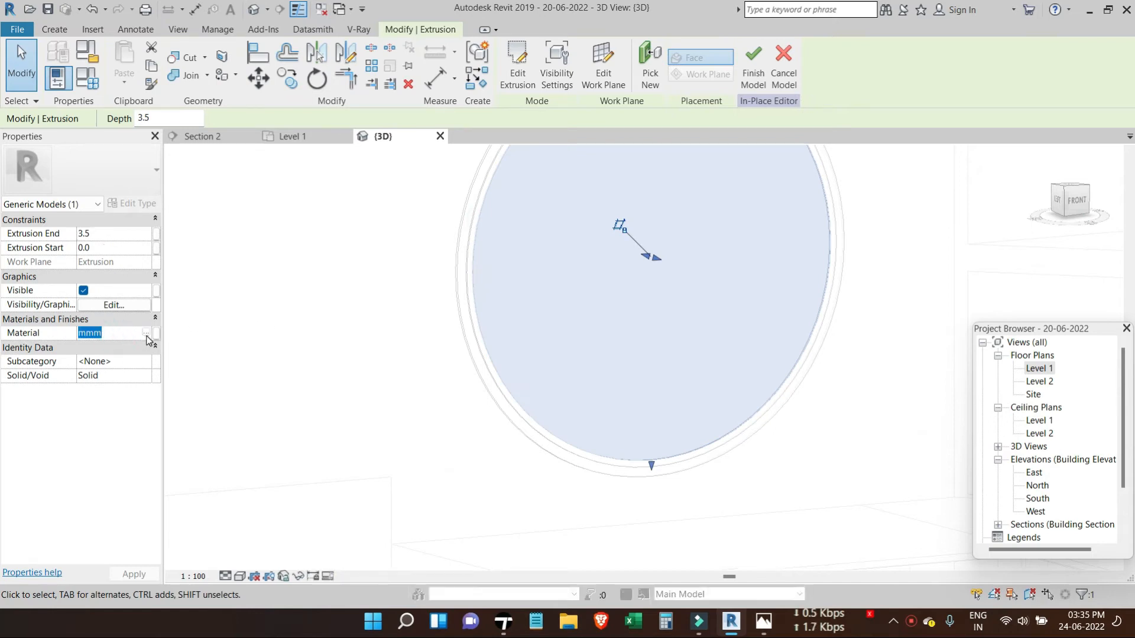
pyautogui.click(147, 334)
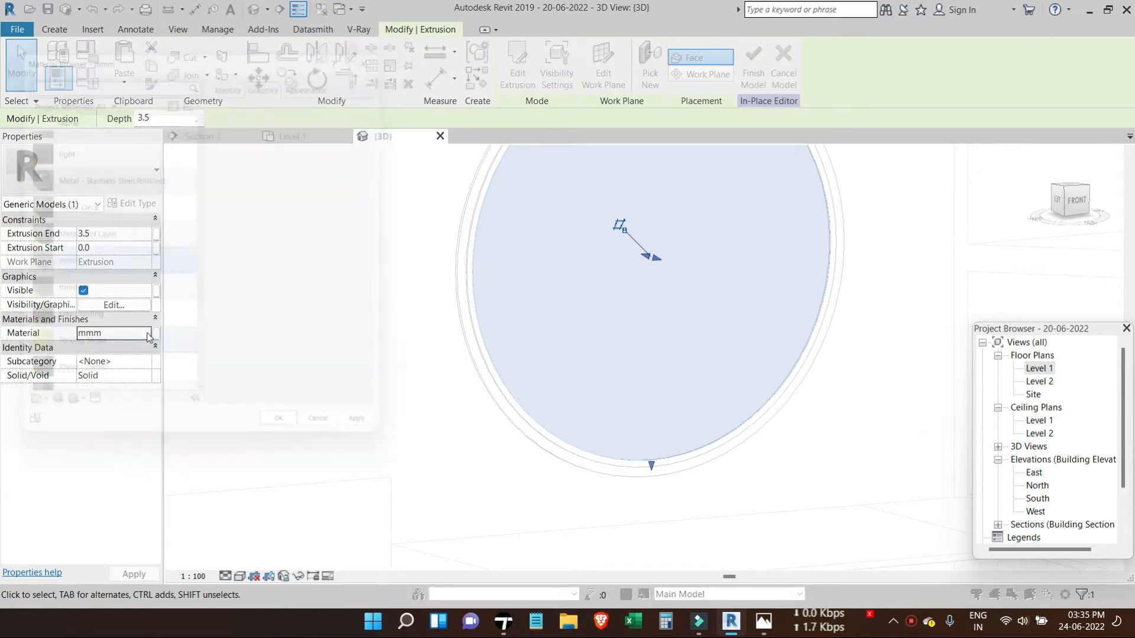
pyautogui.scroll(-5, 87, 297)
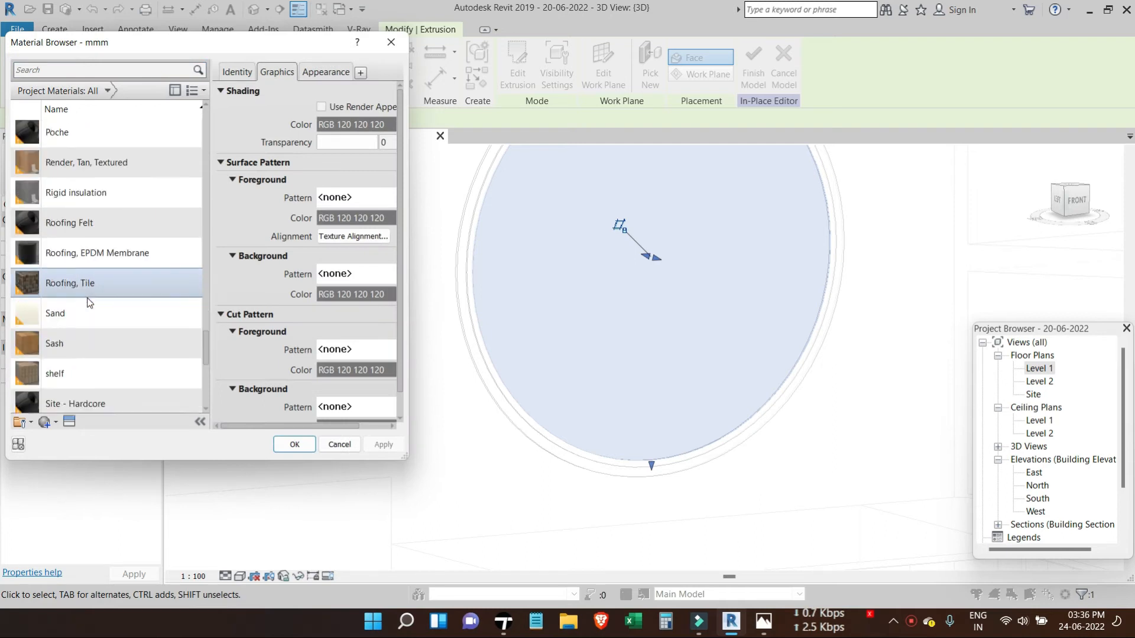
pyautogui.scroll(-3, 90, 335)
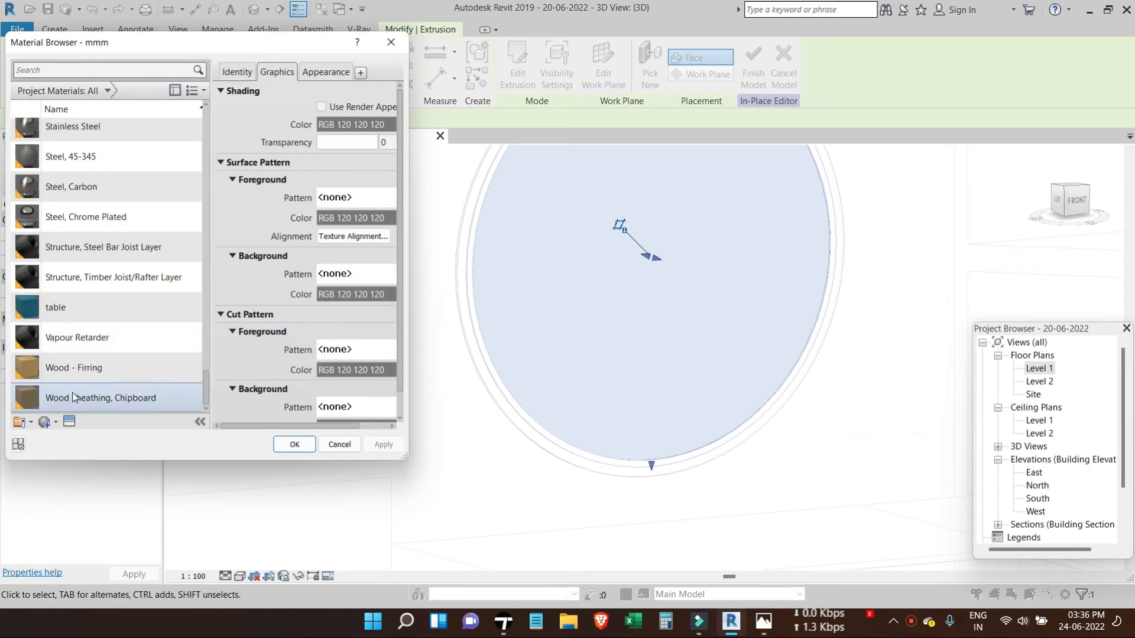
pyautogui.click(46, 422)
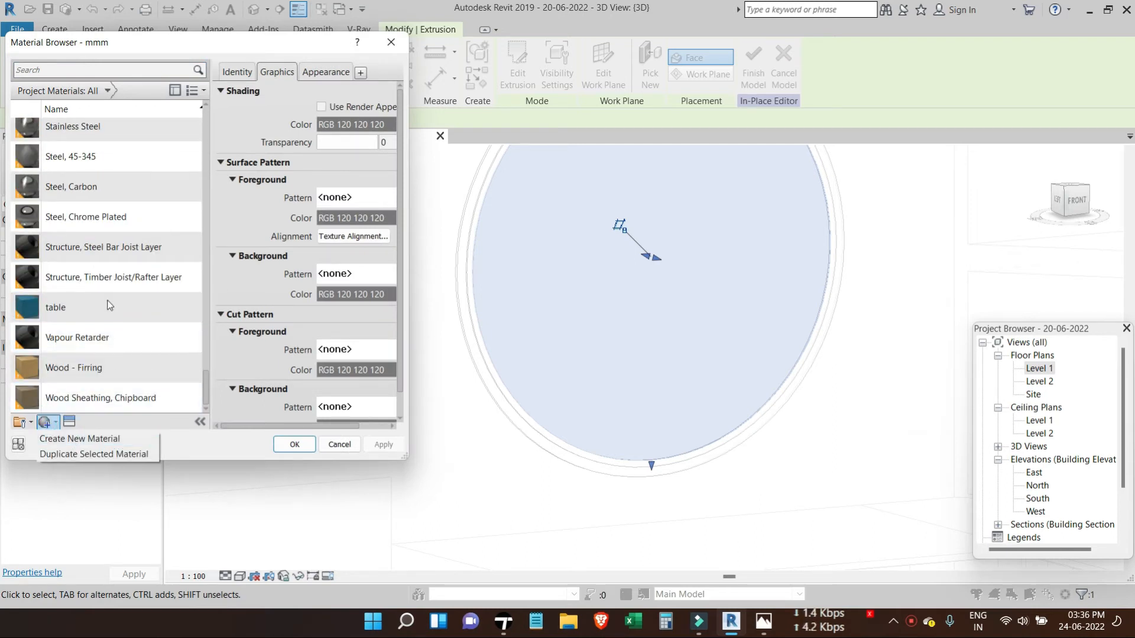
pyautogui.click(75, 439)
# - Try to rename the new material as glass
pyautogui.rightClick(93, 262)
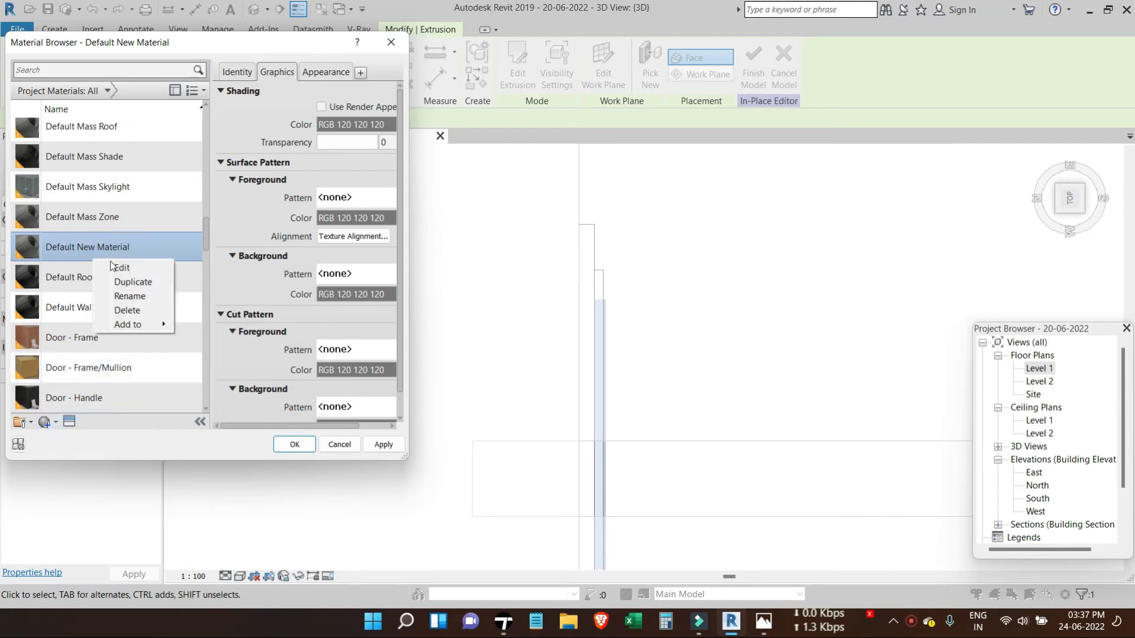
pyautogui.click(131, 293)
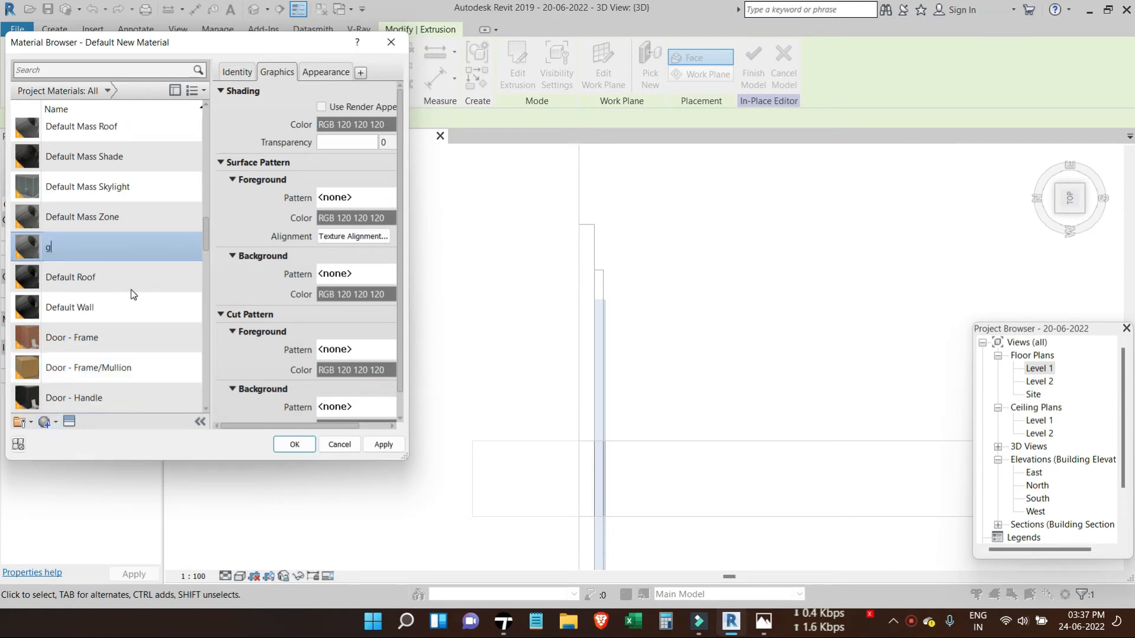
pyautogui.press('Return')
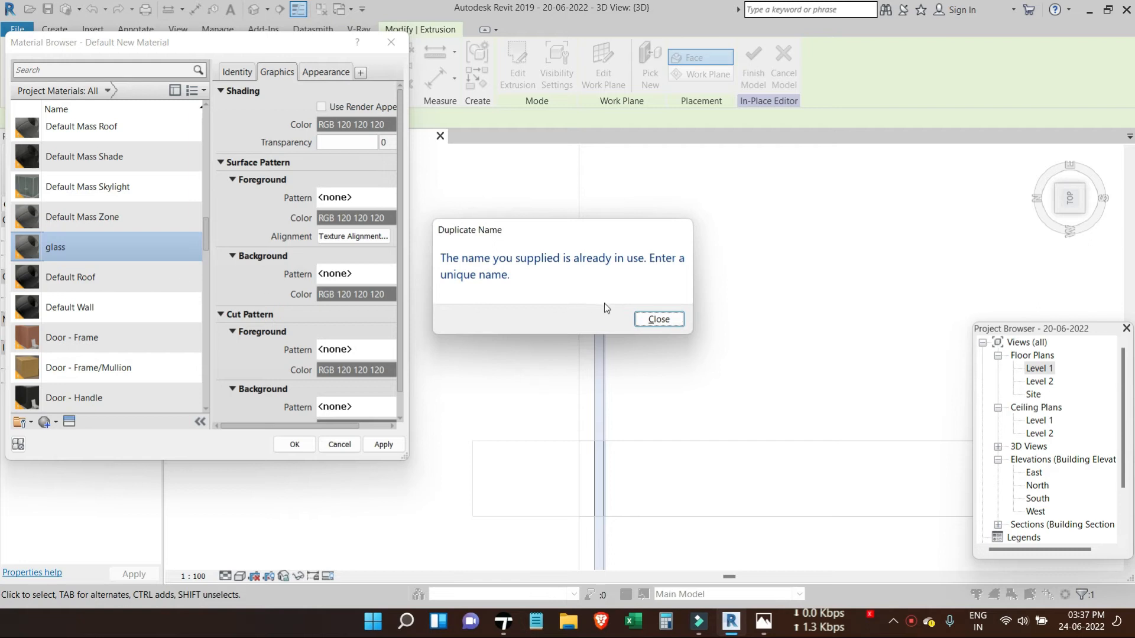
pyautogui.click(656, 320)
# - Rename the new material as mirr
pyautogui.rightClick(64, 247)
pyautogui.click(118, 279)
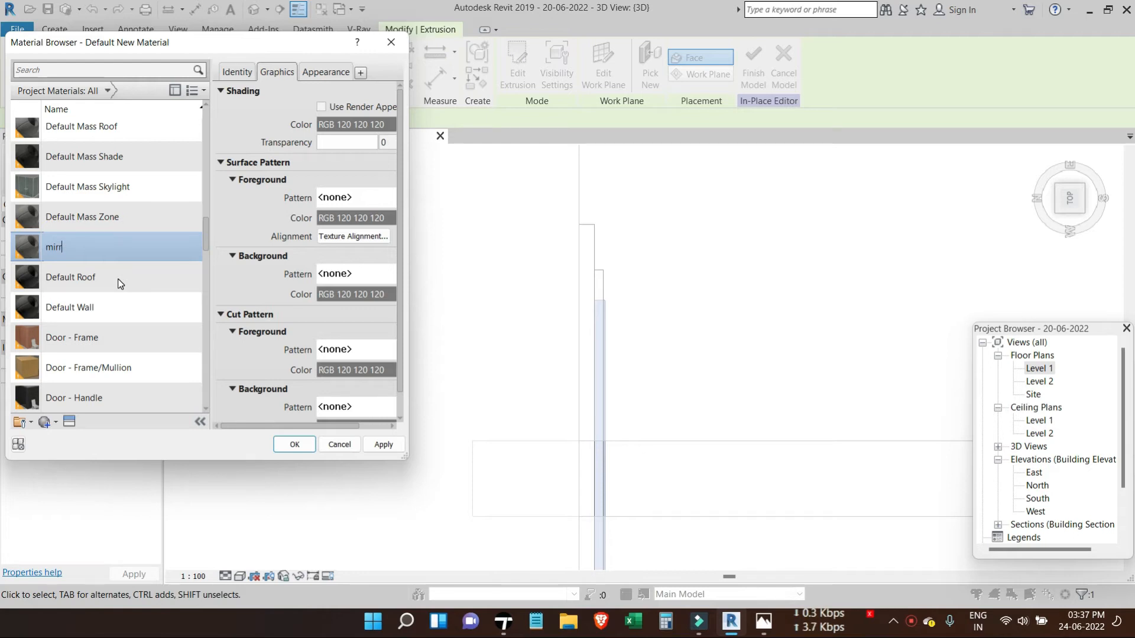
pyautogui.write('mirr')
# - Open the asset library for the mirr material and search it for mirror
pyautogui.click(47, 423)
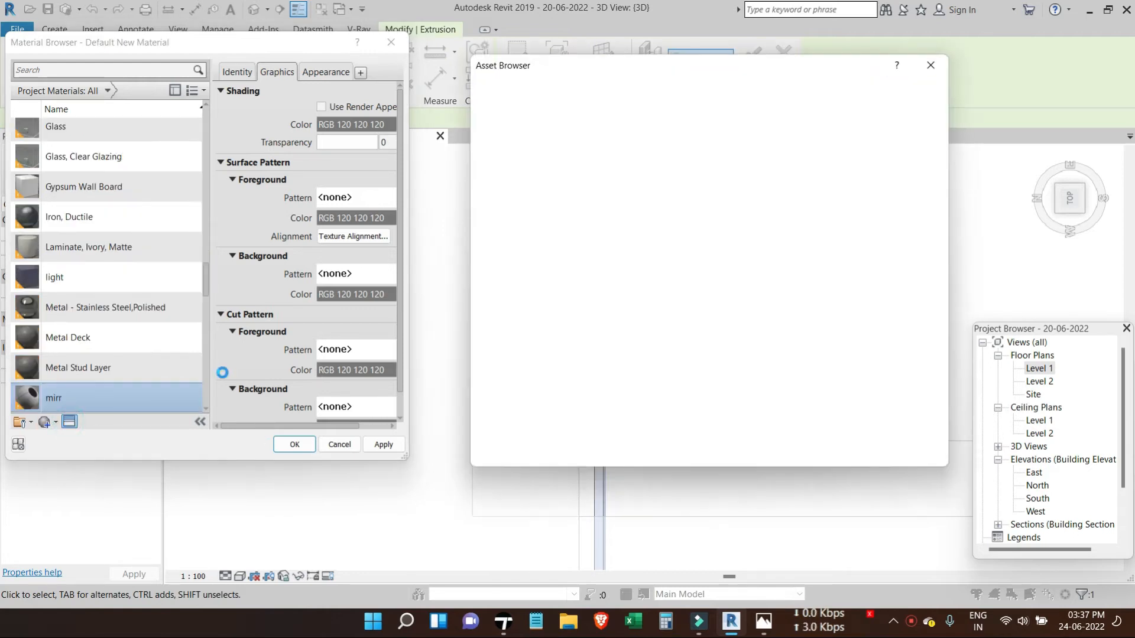
pyautogui.click(689, 88)
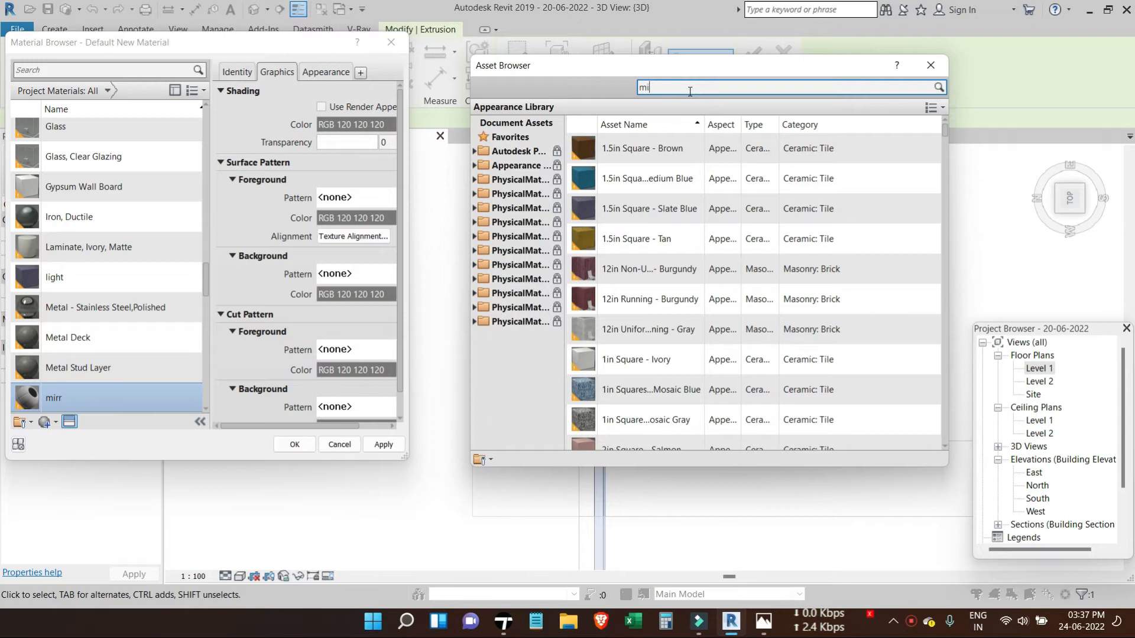
pyautogui.write('mirr')
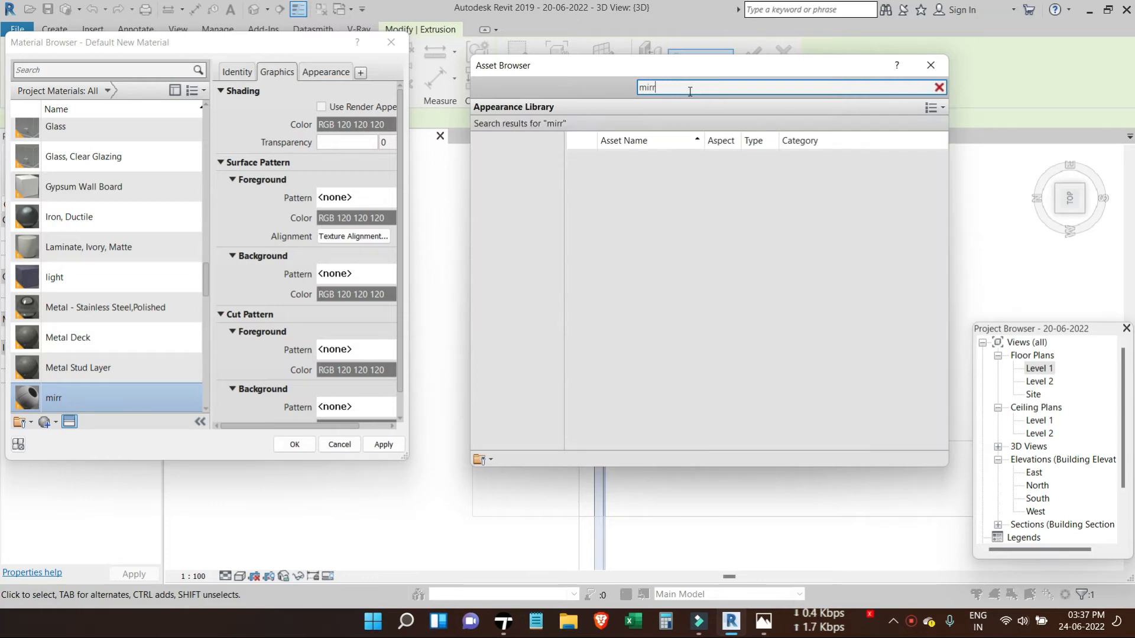
pyautogui.write('or')
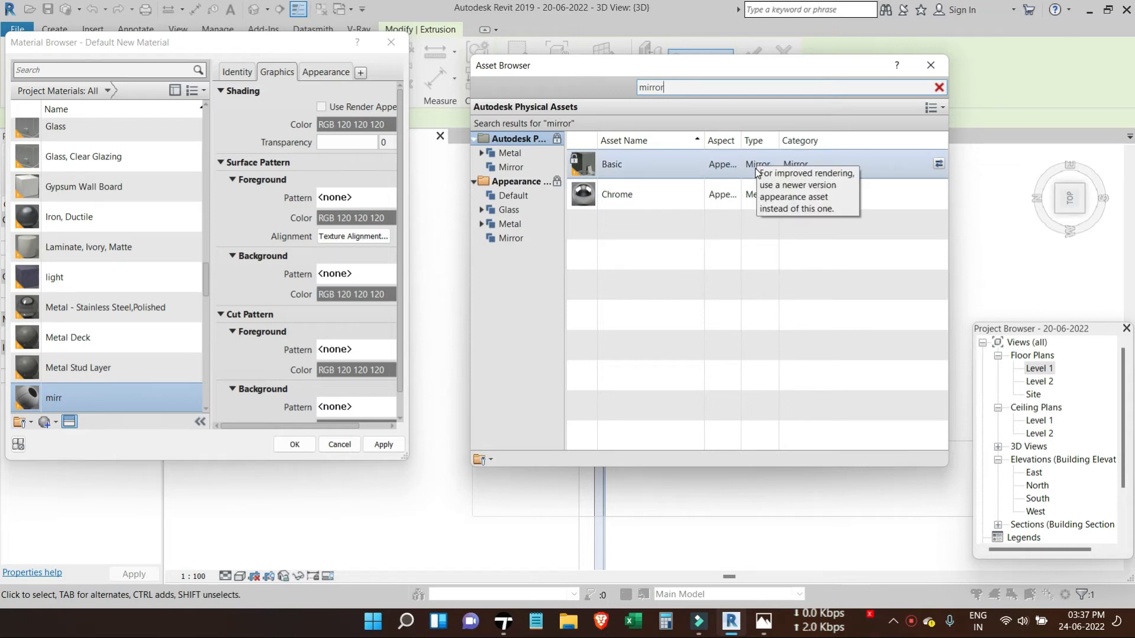
# - Search the assets for glass, replace the mirr material's appearance with Clear Reflective, and apply it to the inner disc
pyautogui.moveTo(701, 88); pyautogui.dragTo(590, 87)
pyautogui.write('glass')
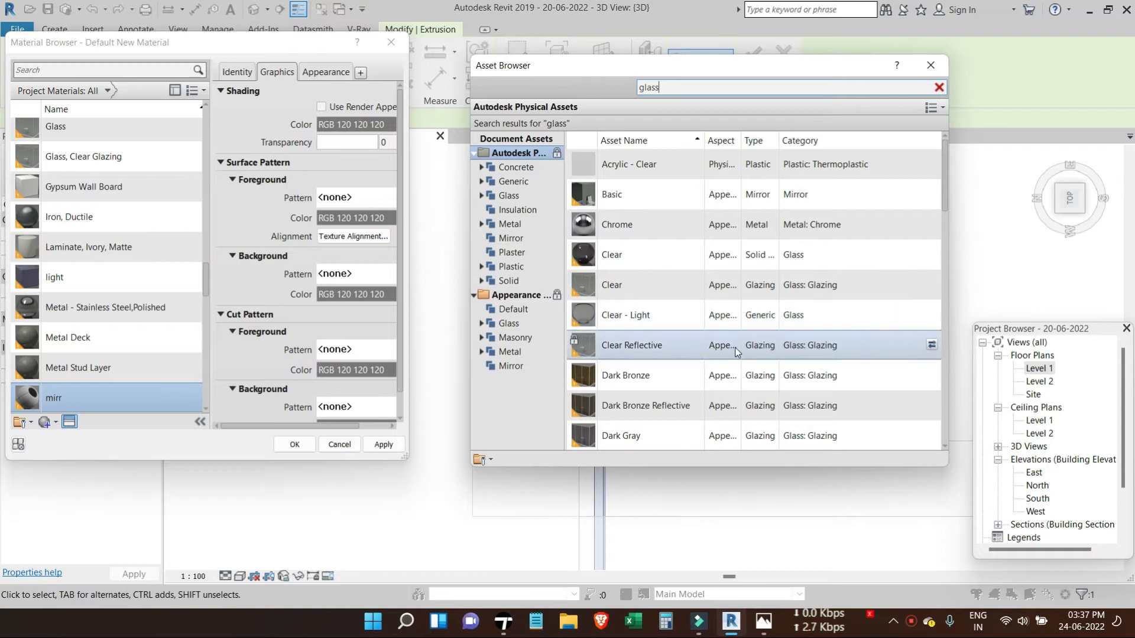
pyautogui.click(932, 346)
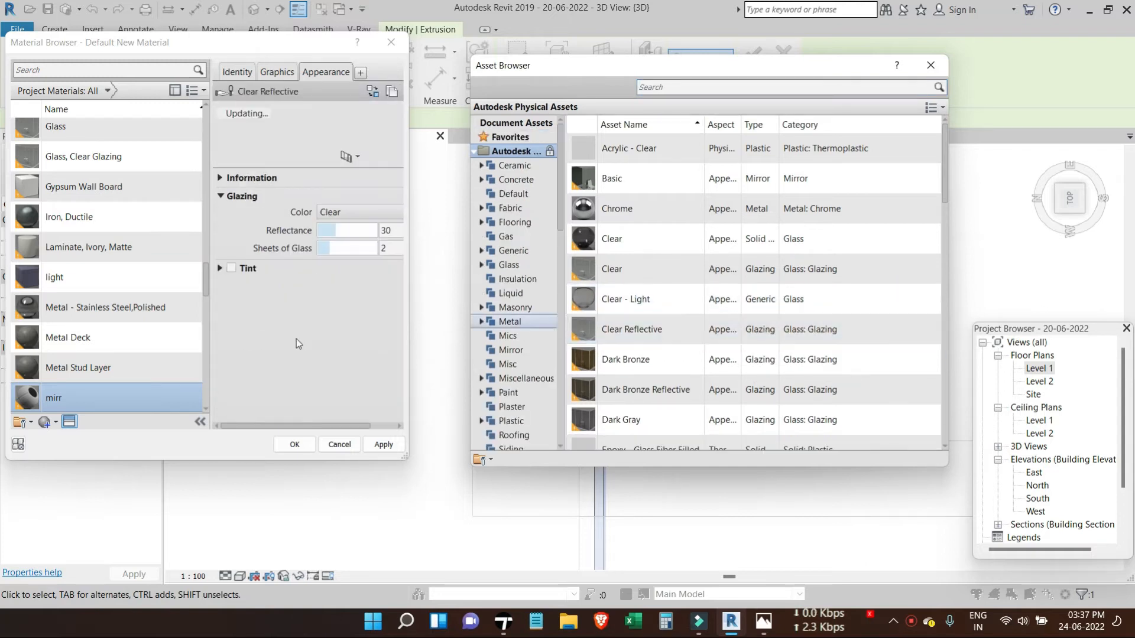
pyautogui.click(384, 445)
pyautogui.click(294, 444)
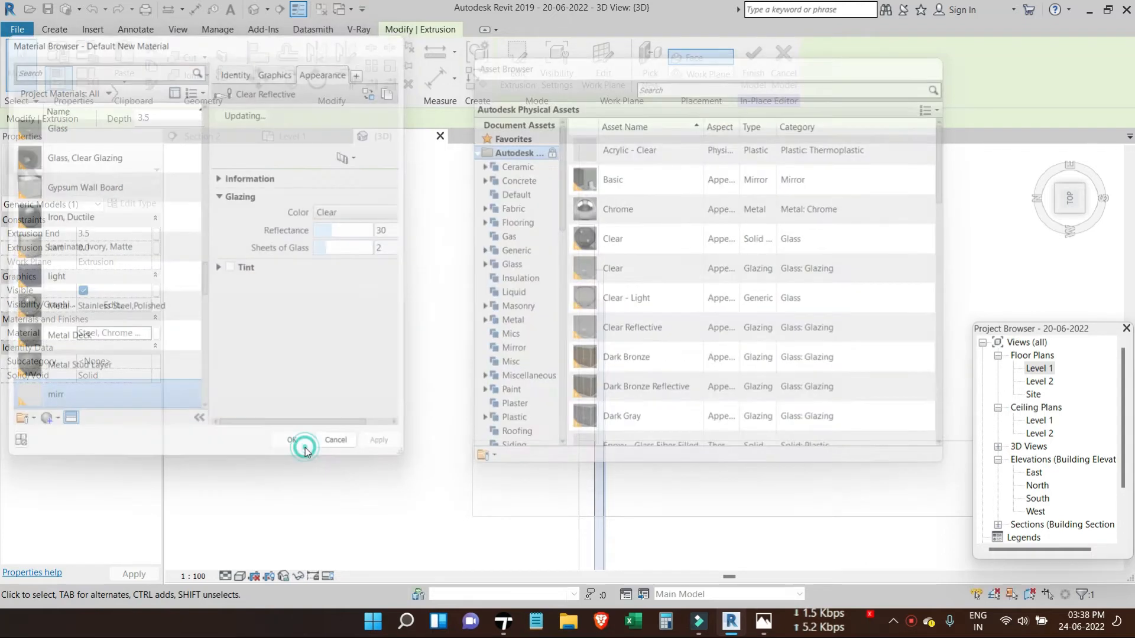
# - Finish the in-place model, synchronize it through Datasmith and switch to Twinmotion
pyautogui.click(752, 65)
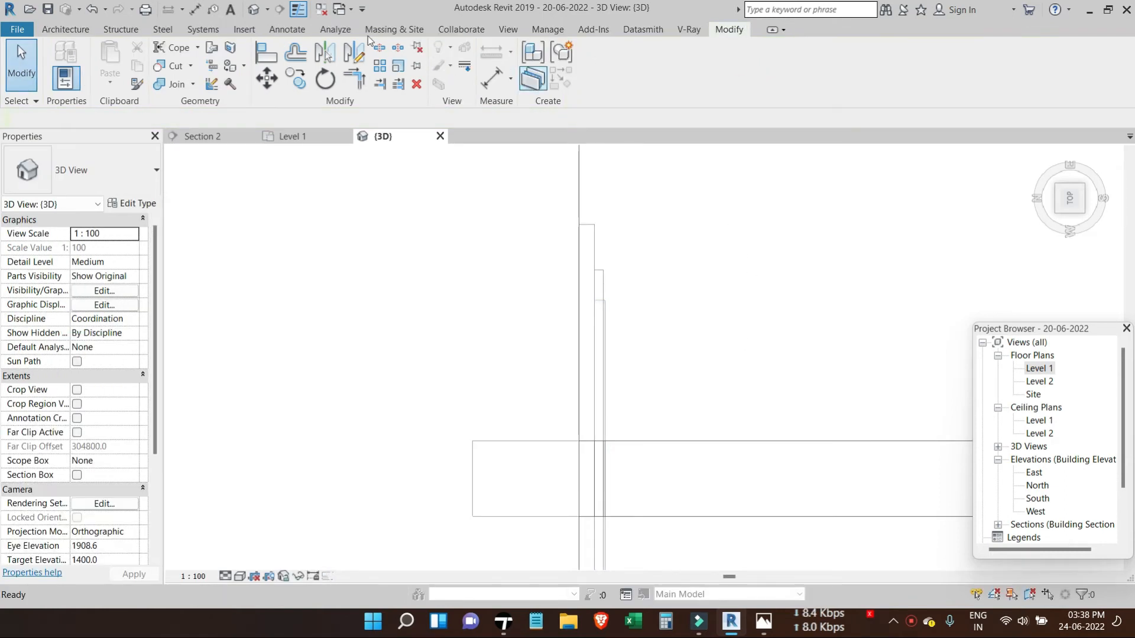
pyautogui.click(643, 29)
pyautogui.click(46, 62)
pyautogui.click(503, 622)
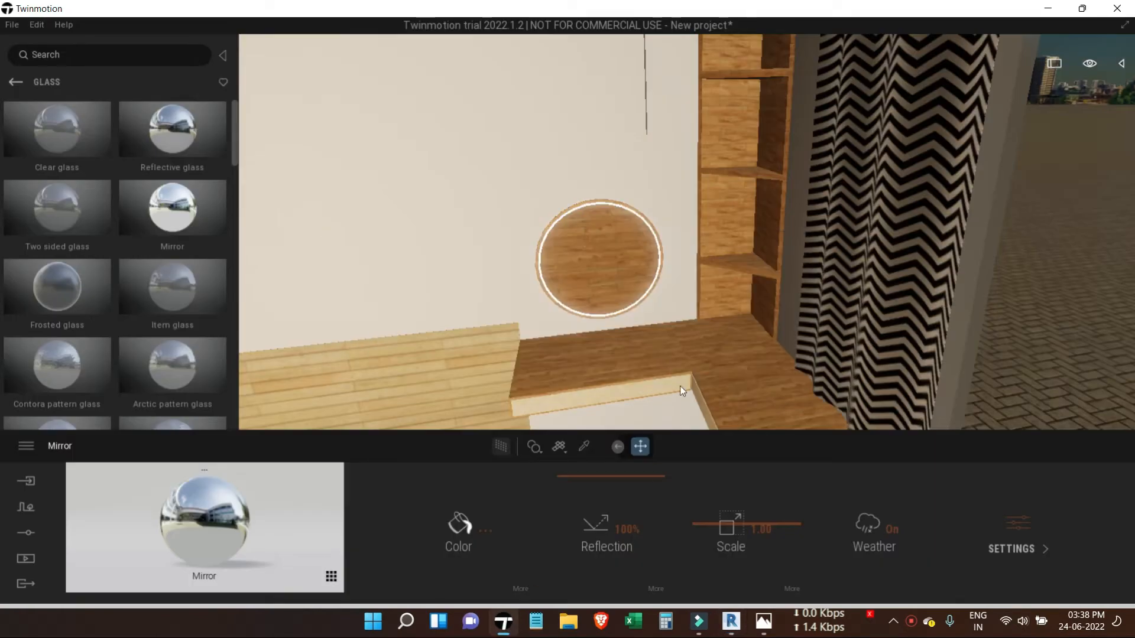
# - Sample the material of the round disc on the wall
pyautogui.scroll(10, 537, 260)
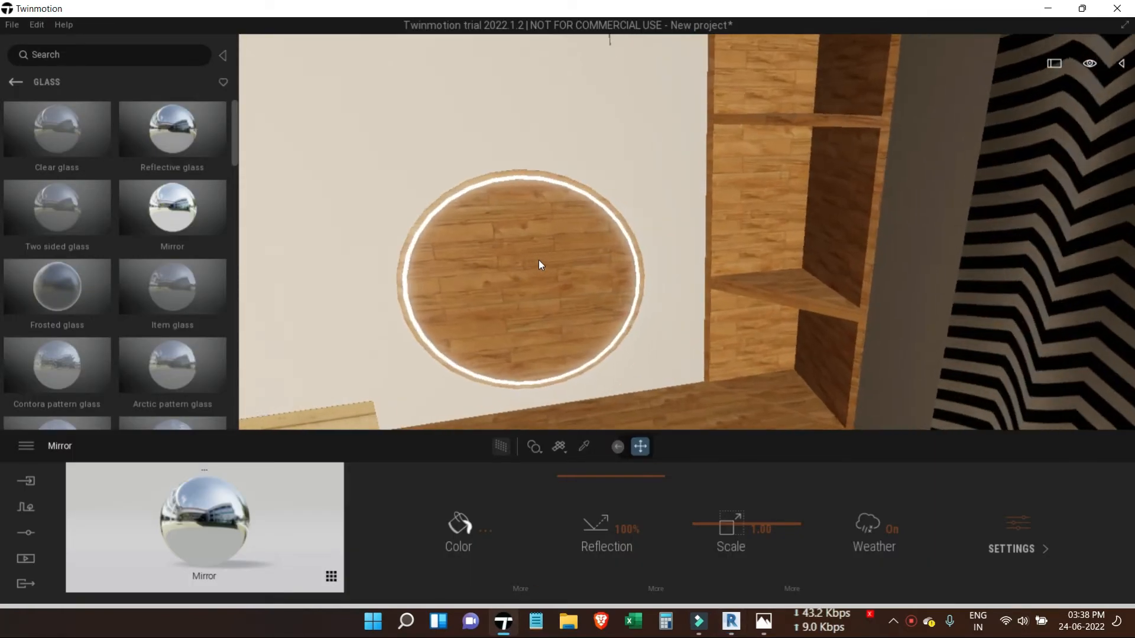
pyautogui.click(584, 446)
pyautogui.click(473, 308)
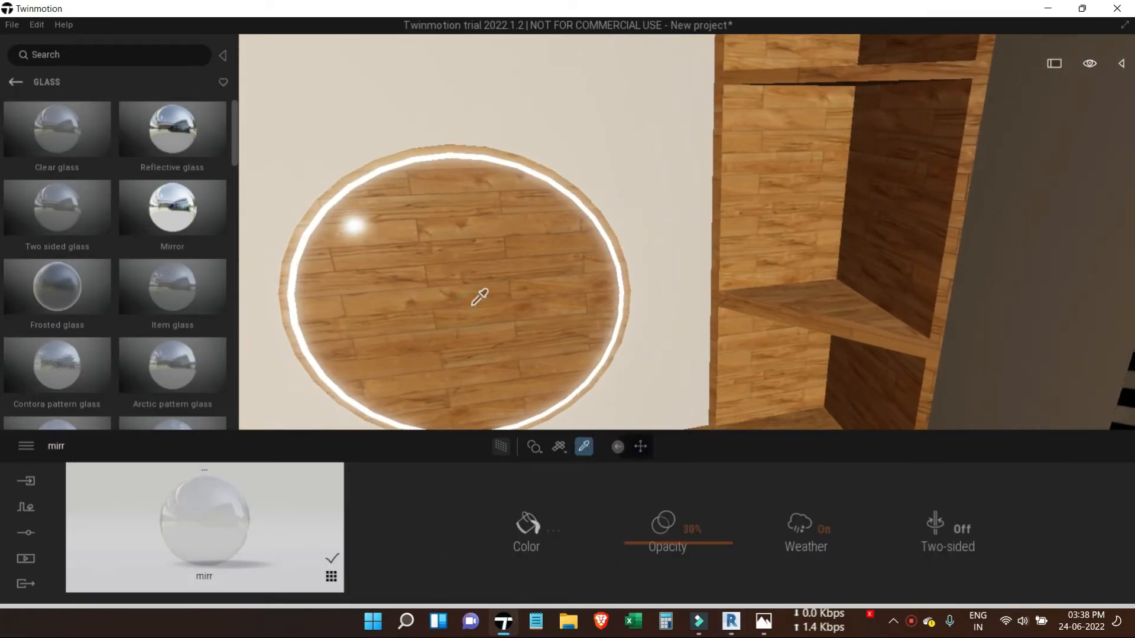
# - Apply the Mirror glass material to the round disc with reflection at 100% and scale at 2.12
pyautogui.scroll(-5, 476, 272)
pyautogui.moveTo(168, 131)
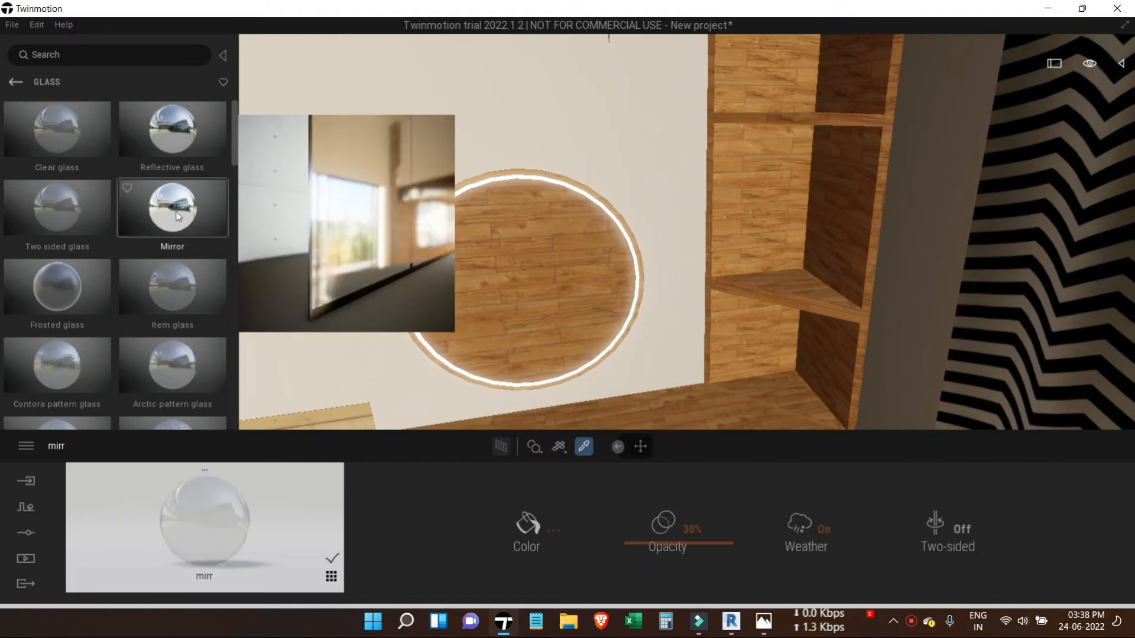
pyautogui.moveTo(172, 208); pyautogui.dragTo(483, 260)
pyautogui.scroll(-4, 537, 325)
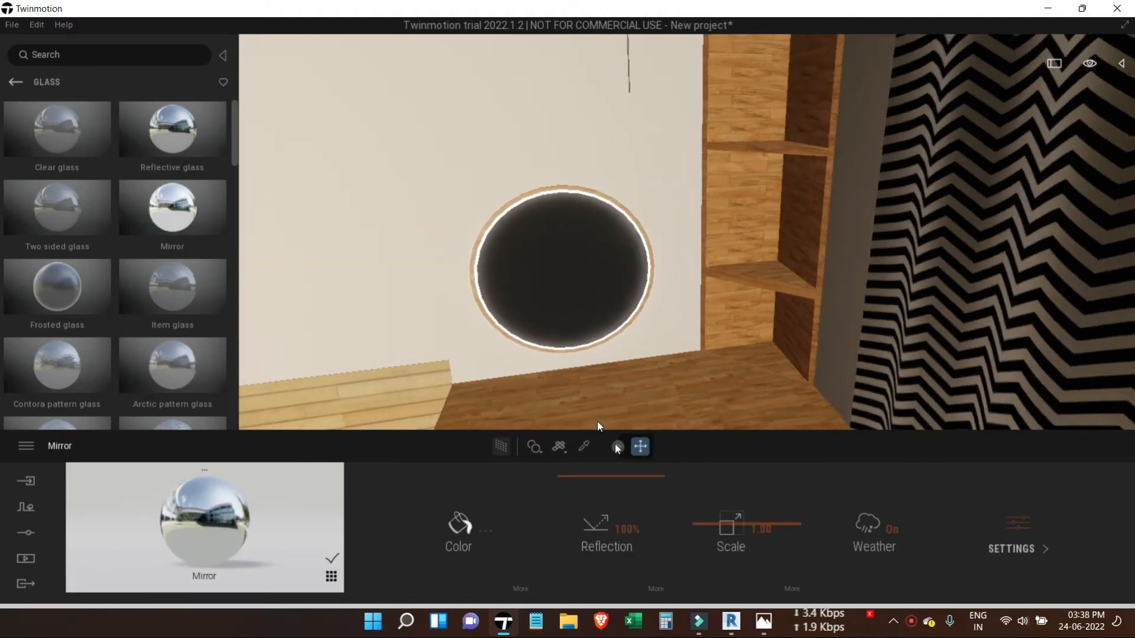
pyautogui.moveTo(611, 497); pyautogui.dragTo(603, 465)
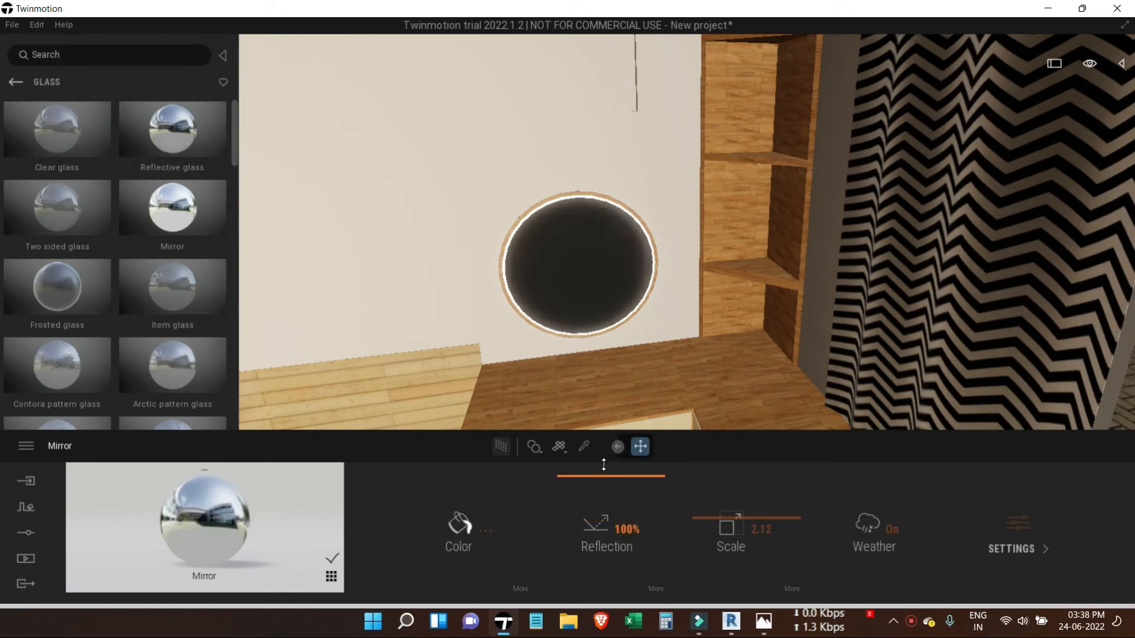
pyautogui.scroll(-3, 550, 236)
# - Place a Box Reflection Probe on the desk in front of the round mirror
pyautogui.click(16, 82)
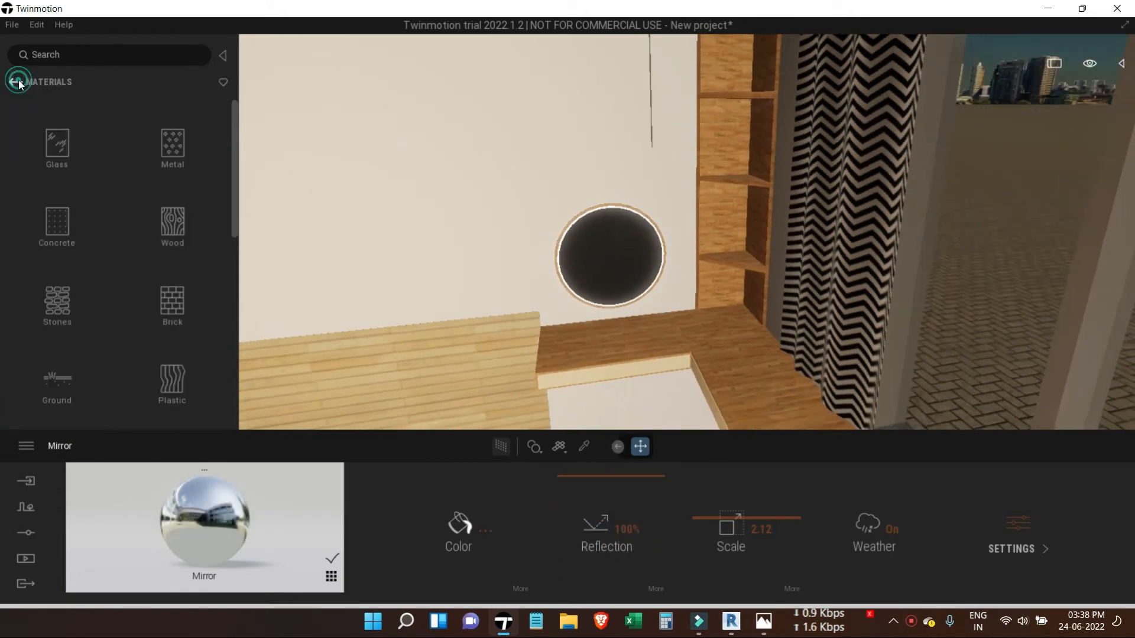
pyautogui.click(14, 82)
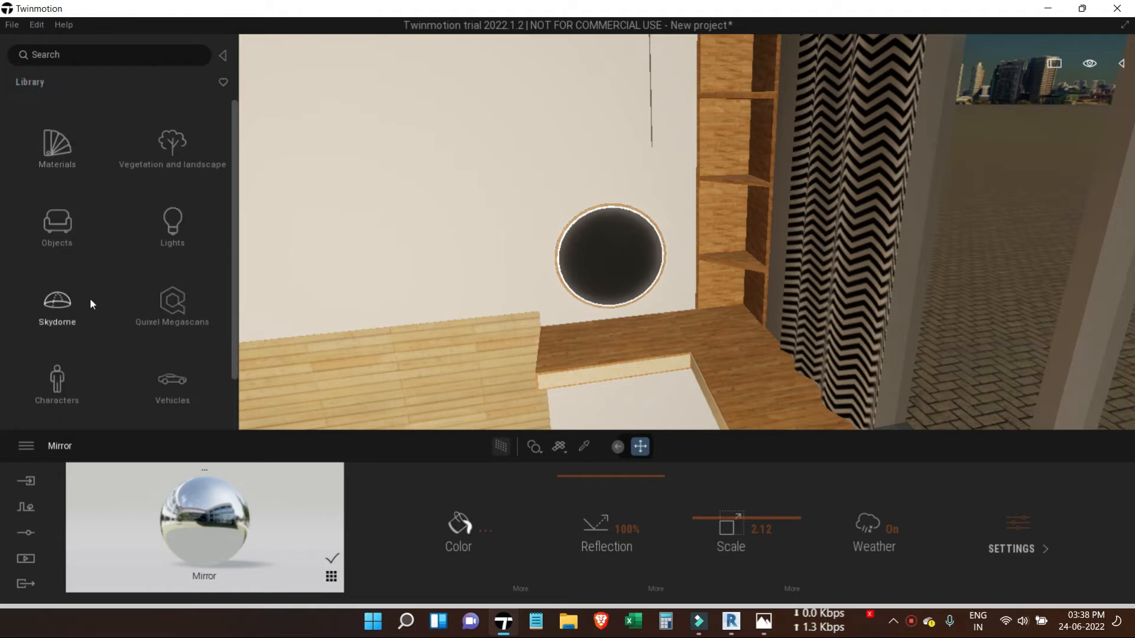
pyautogui.scroll(-1, 90, 305)
pyautogui.click(59, 394)
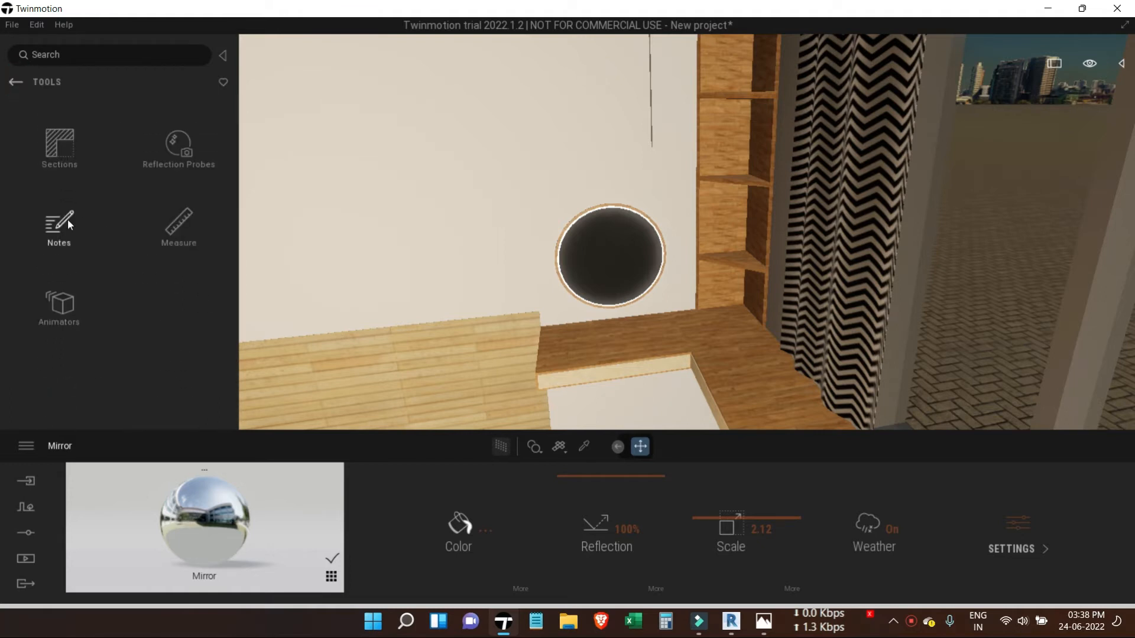
pyautogui.click(185, 155)
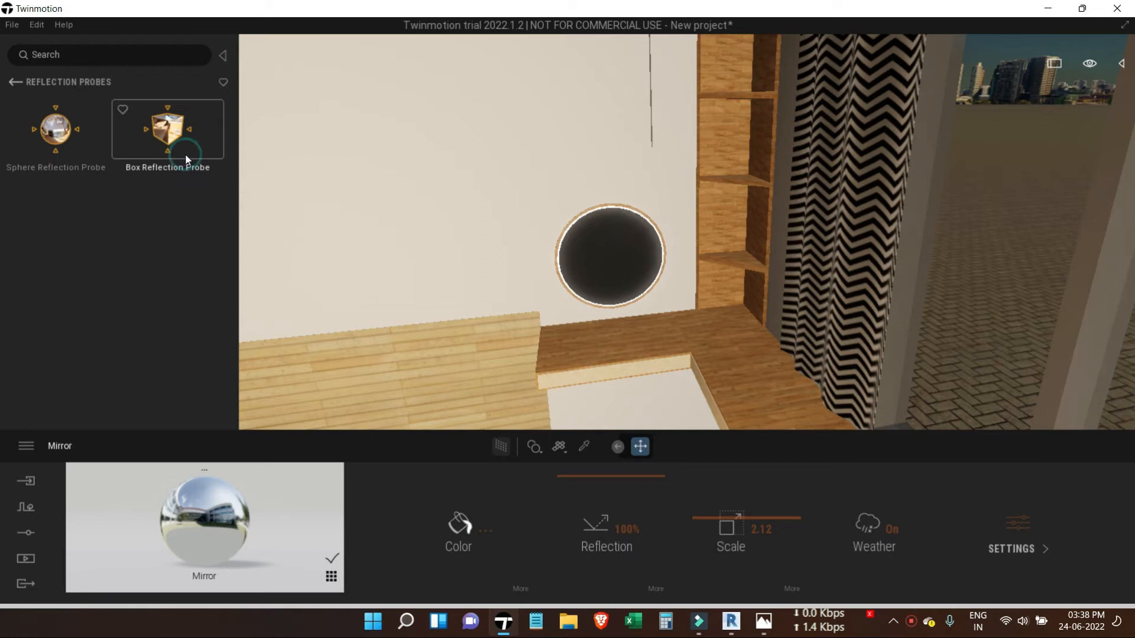
pyautogui.moveTo(158, 127); pyautogui.dragTo(648, 322)
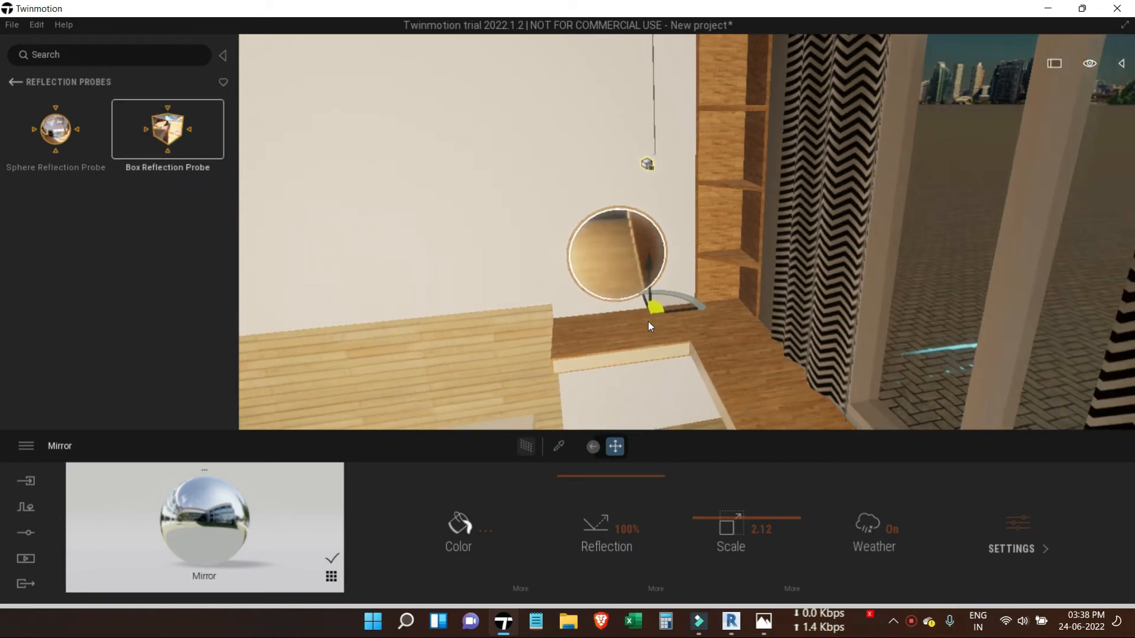
# - Reposition the box reflection probe beside the round mirror and undo the last move
pyautogui.keyDown('shift'); pyautogui.moveTo(639, 340); pyautogui.dragTo(647, 300, button='middle'); pyautogui.keyUp('shift')
pyautogui.moveTo(648, 302)
pyautogui.mouseDown()
pyautogui.moveTo(658, 272)
pyautogui.moveTo(653, 287)
pyautogui.mouseUp()
pyautogui.keyDown('shift'); pyautogui.moveTo(652, 287); pyautogui.dragTo(492, 308, button='middle'); pyautogui.keyUp('shift')
pyautogui.moveTo(493, 307); pyautogui.dragTo(536, 284)
pyautogui.hotkey('ctrl', 'z')
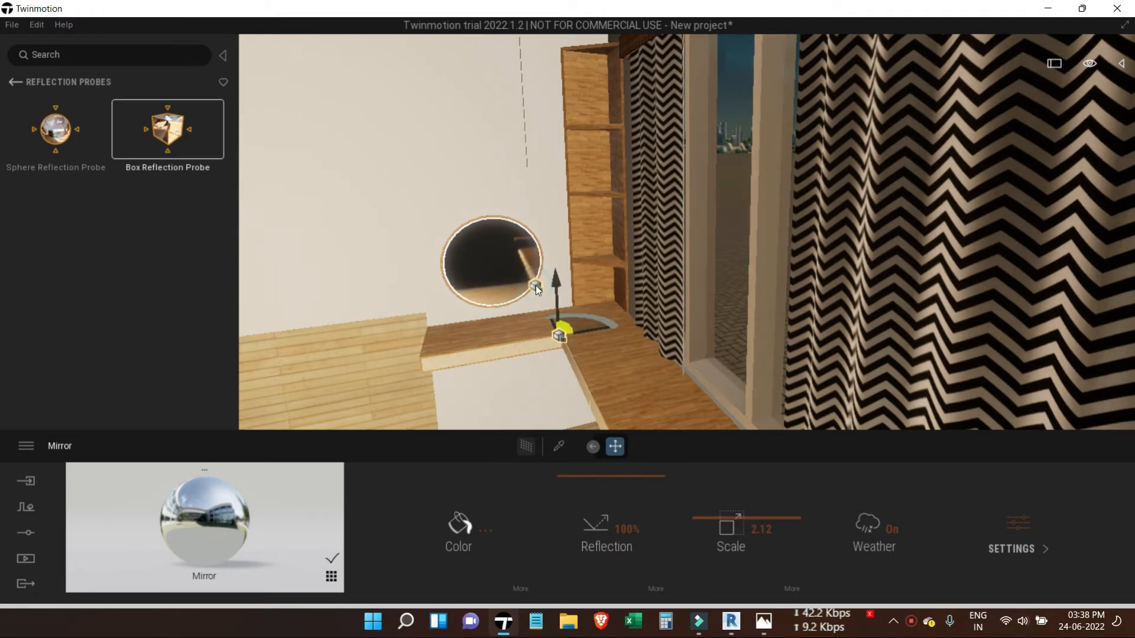
# - Select the box reflection probe at the desk corner, adjust its settings and deselect it
pyautogui.scroll(-2, 477, 314)
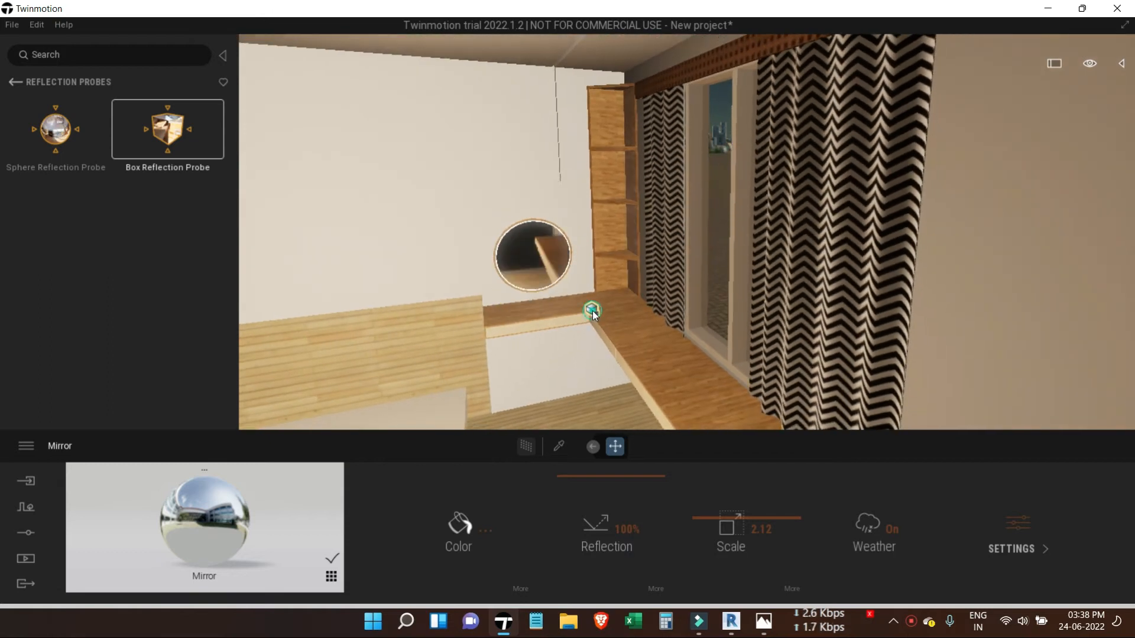
pyautogui.click(590, 310)
pyautogui.moveTo(724, 567)
pyautogui.mouseDown()
pyautogui.moveTo(721, 555)
pyautogui.moveTo(717, 569)
pyautogui.mouseUp()
pyautogui.press('s')
pyautogui.click(397, 259)
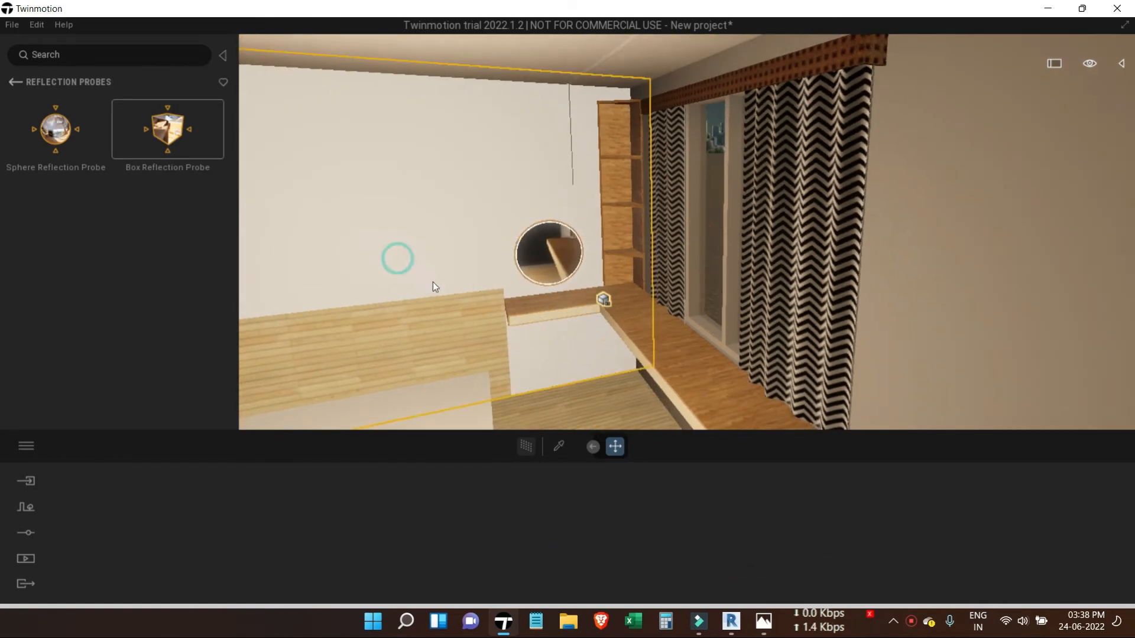
# - Examine the round mirror's reflection and the wardrobe wall from several viewpoints in the room
pyautogui.keyDown('shift'); pyautogui.moveTo(544, 396); pyautogui.dragTo(611, 338, button='middle'); pyautogui.keyUp('shift')
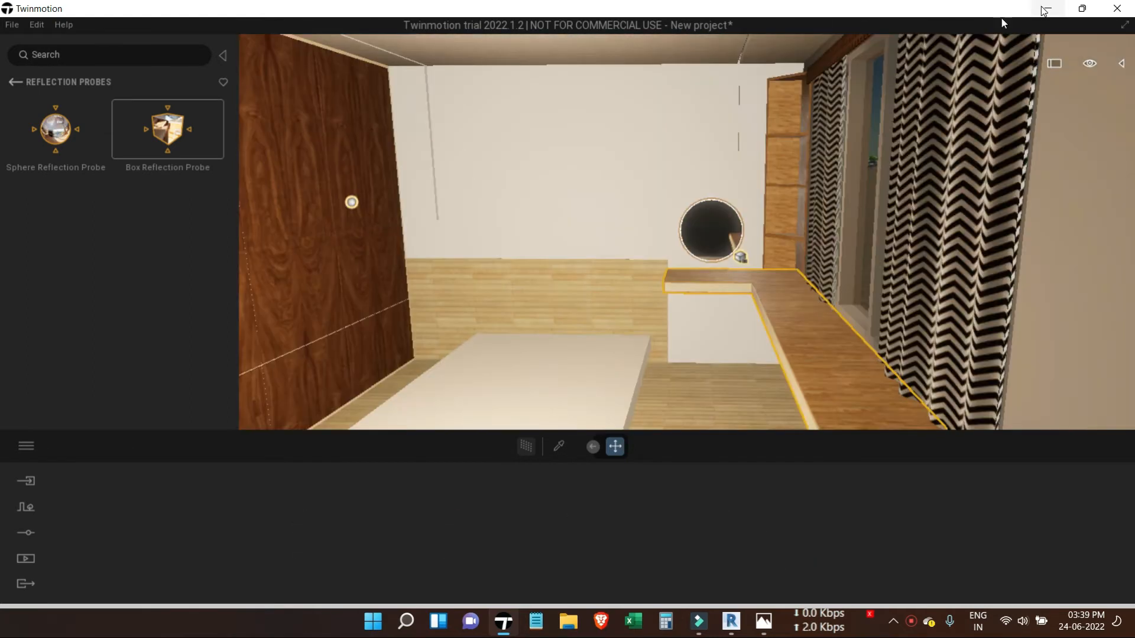
pyautogui.moveTo(410, 293); pyautogui.dragTo(294, 344, button='middle')
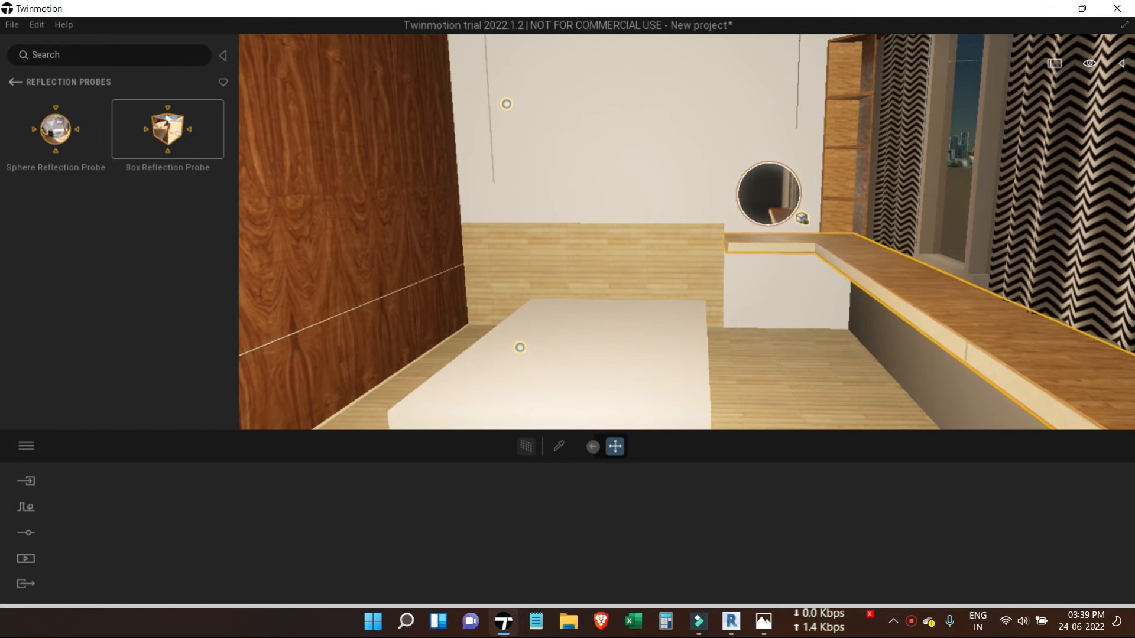
pyautogui.moveTo(369, 310); pyautogui.dragTo(257, 331, button='middle')
pyautogui.scroll(2, 326, 359)
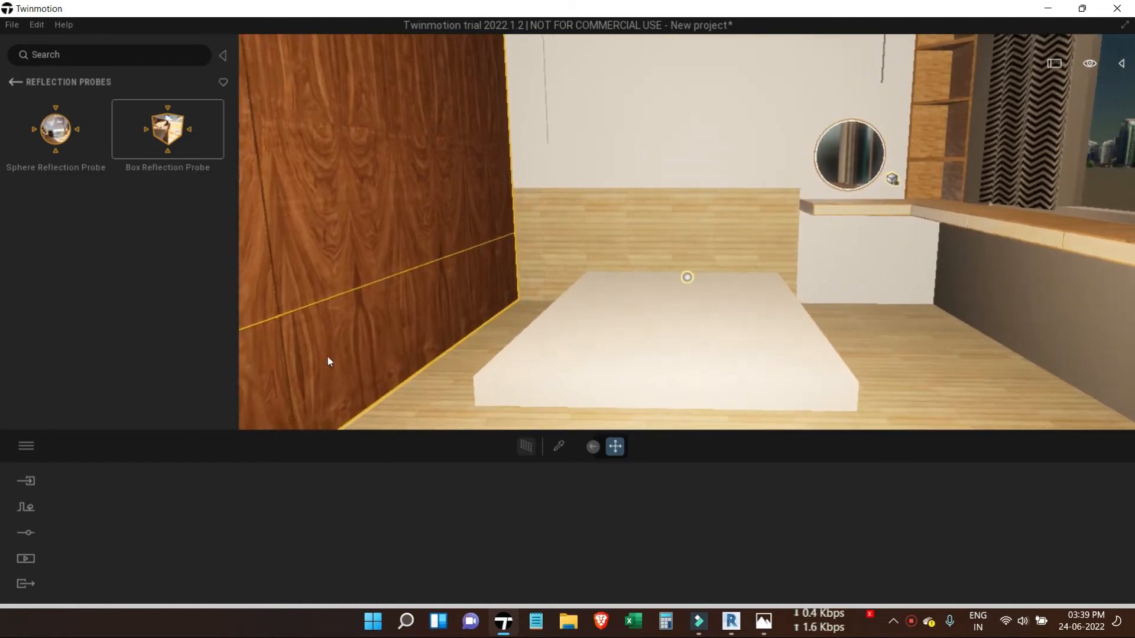
pyautogui.scroll(-4, 459, 285)
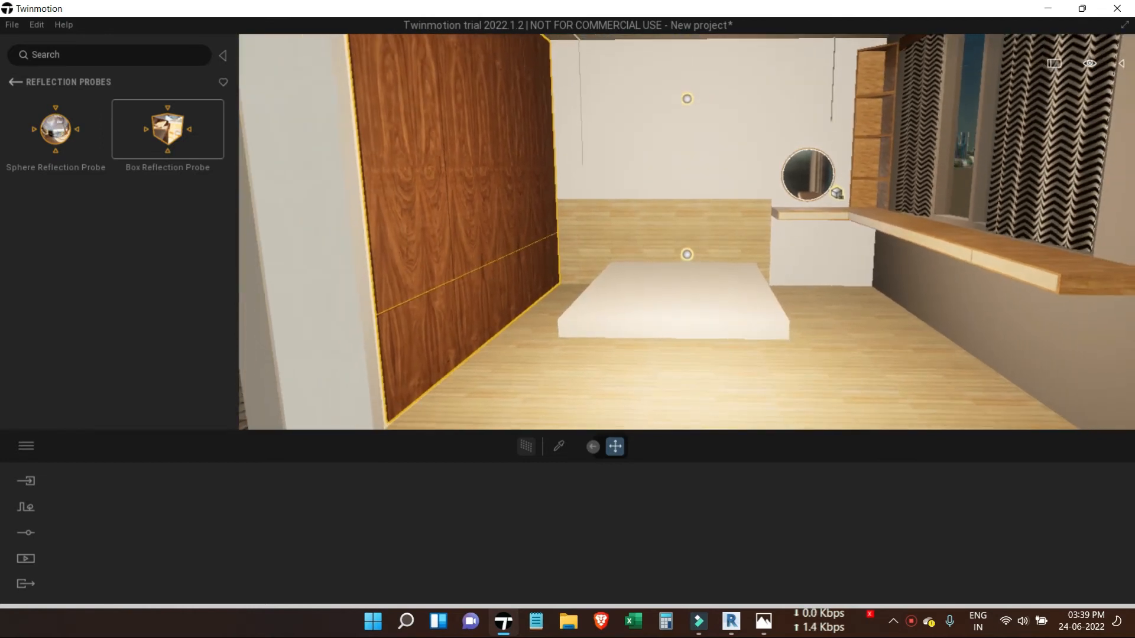
pyautogui.moveTo(485, 269); pyautogui.dragTo(516, 249, button='right')
pyautogui.keyDown('shift'); pyautogui.moveTo(516, 249); pyautogui.dragTo(497, 223, button='middle'); pyautogui.keyUp('shift')
pyautogui.scroll(3, 495, 225)
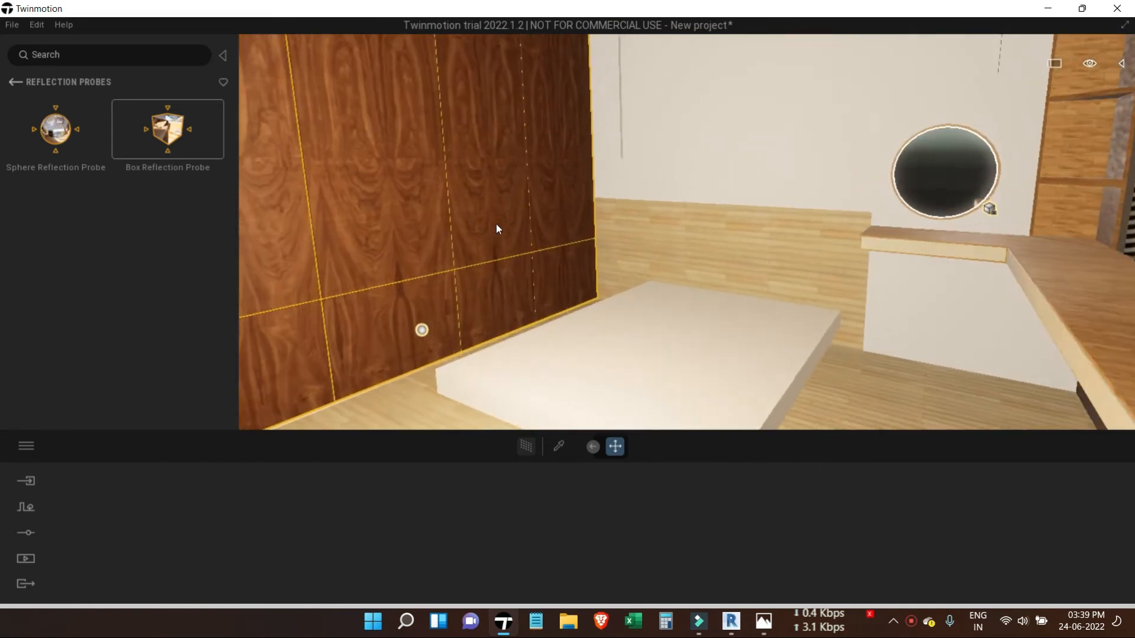
# - Focus on the wardrobe's edge strip beside the wood panelling and open the Quixel Megascans parquet wood materials
pyautogui.scroll(5, 495, 224)
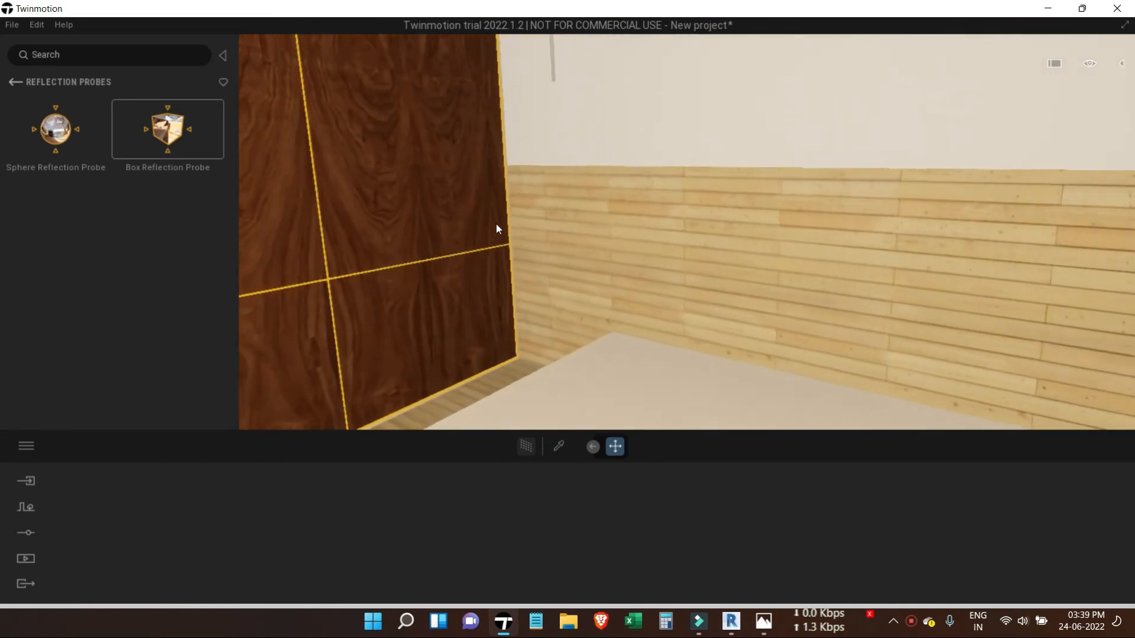
pyautogui.moveTo(516, 122); pyautogui.dragTo(439, 263)
pyautogui.click(15, 81)
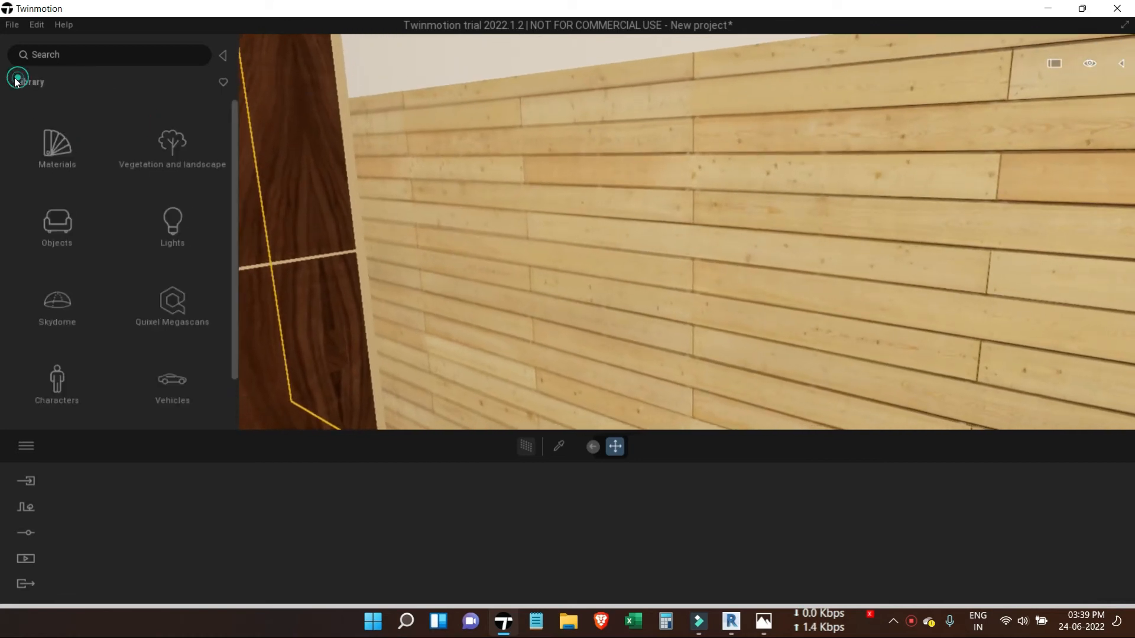
pyautogui.click(158, 321)
pyautogui.click(61, 236)
pyautogui.click(187, 142)
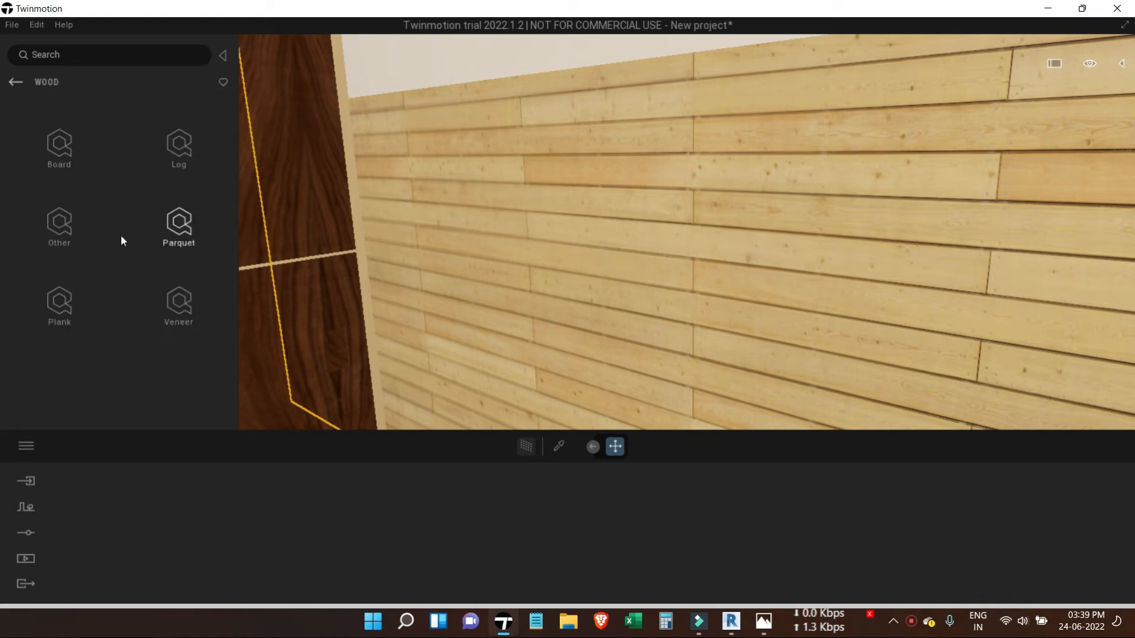
pyautogui.click(180, 228)
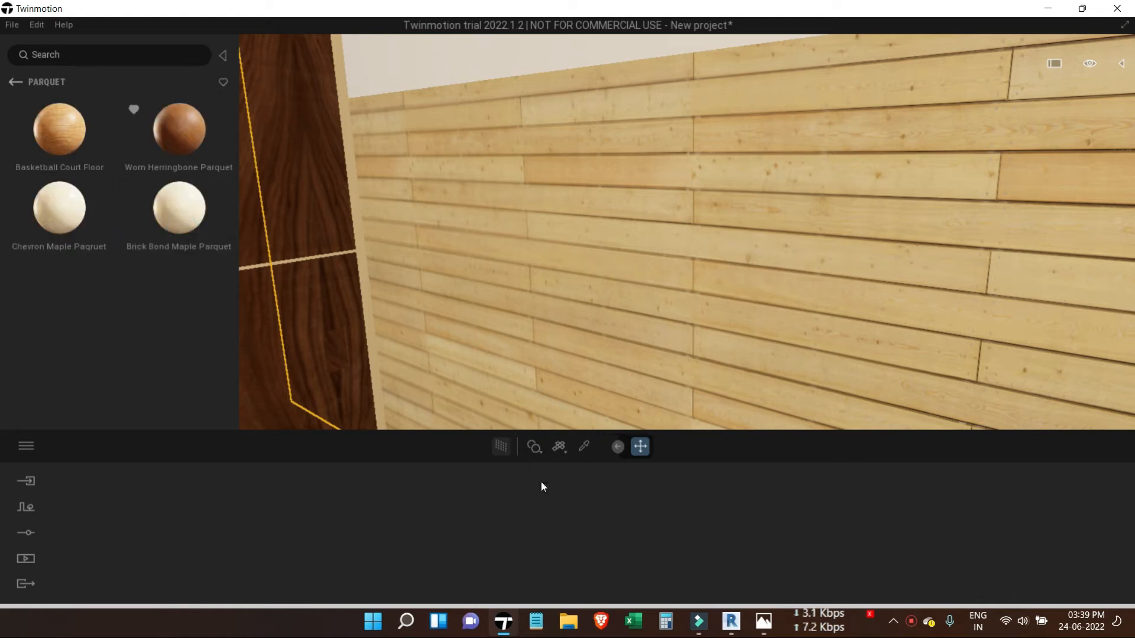
# - Check the reference screenshot in Photos and apply Brick Bond Maple Parquet to the wardrobe's light edge strip in Twinmotion
pyautogui.click(766, 624)
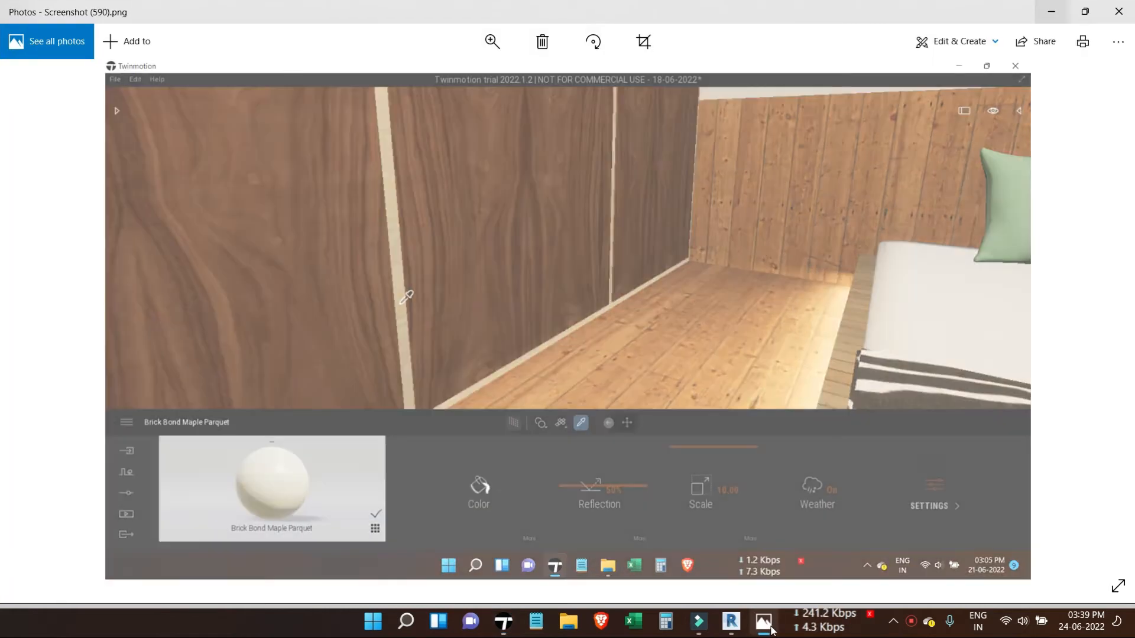
pyautogui.click(765, 624)
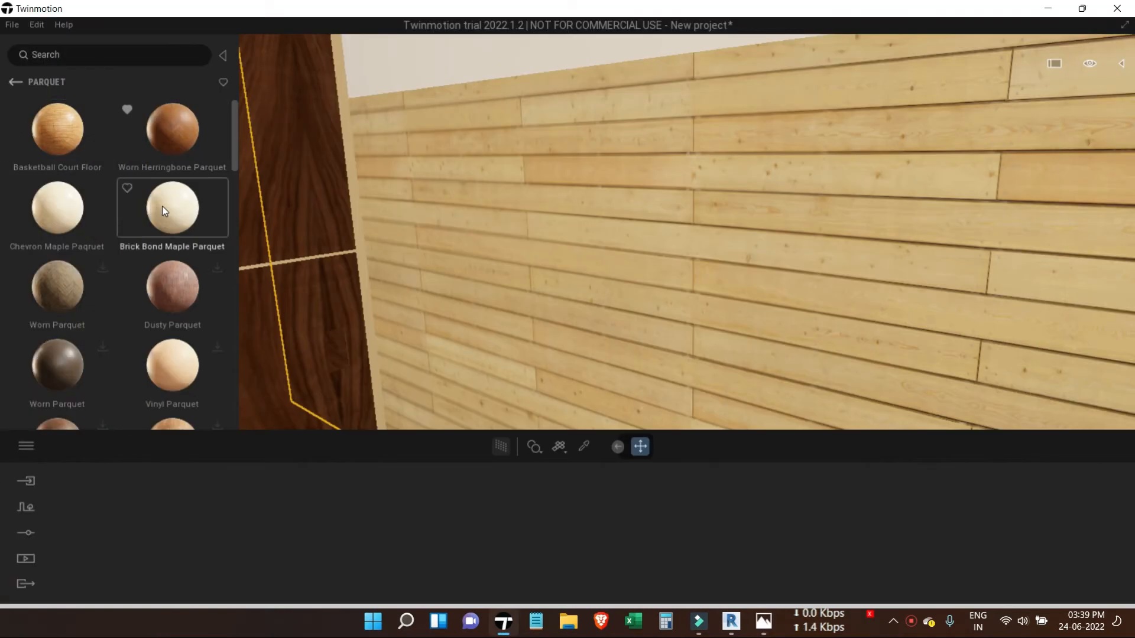
pyautogui.moveTo(166, 214); pyautogui.dragTo(363, 250)
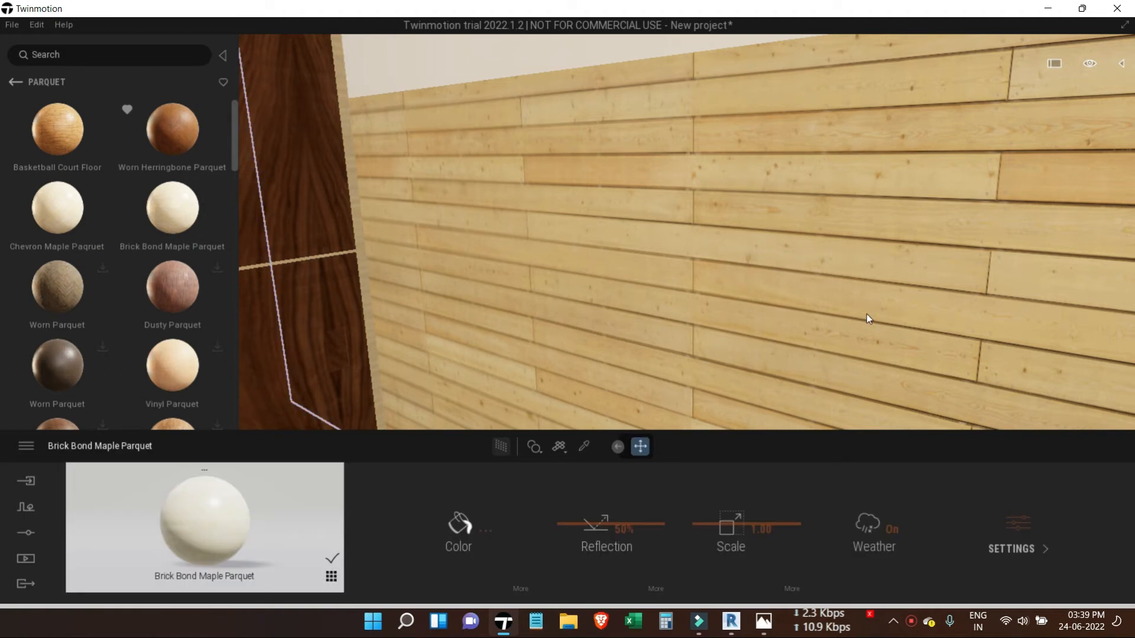
pyautogui.scroll(-5, 866, 314)
pyautogui.scroll(-5, 710, 267)
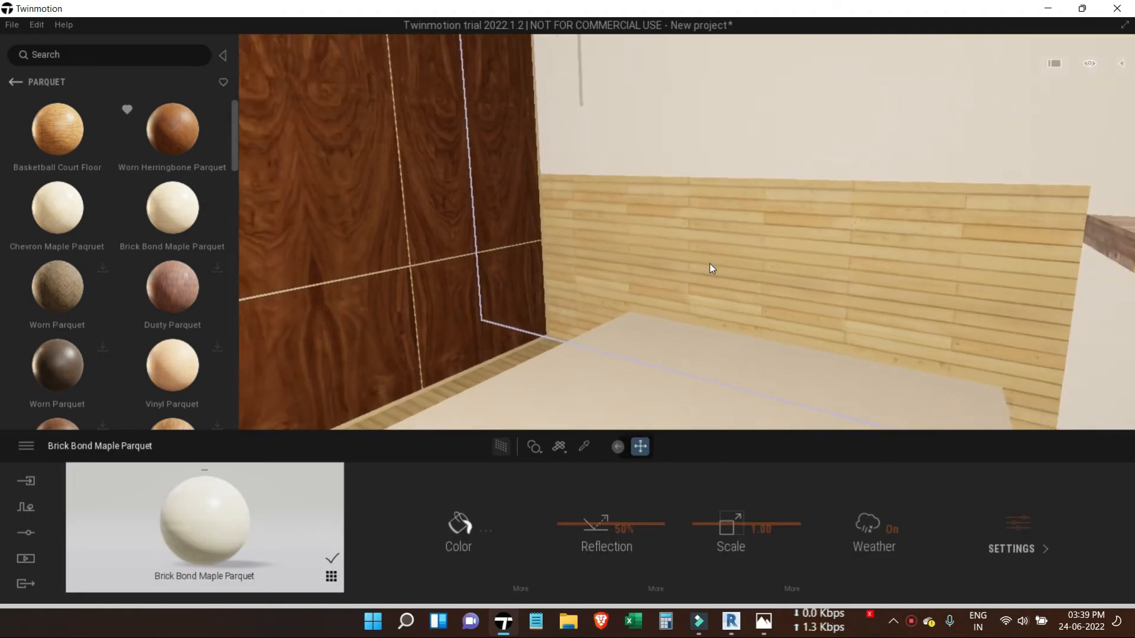
# - Set the Brick Bond Maple Parquet texture scale to 8.95 on the wardrobe's light edge strip
pyautogui.scroll(-5, 710, 264)
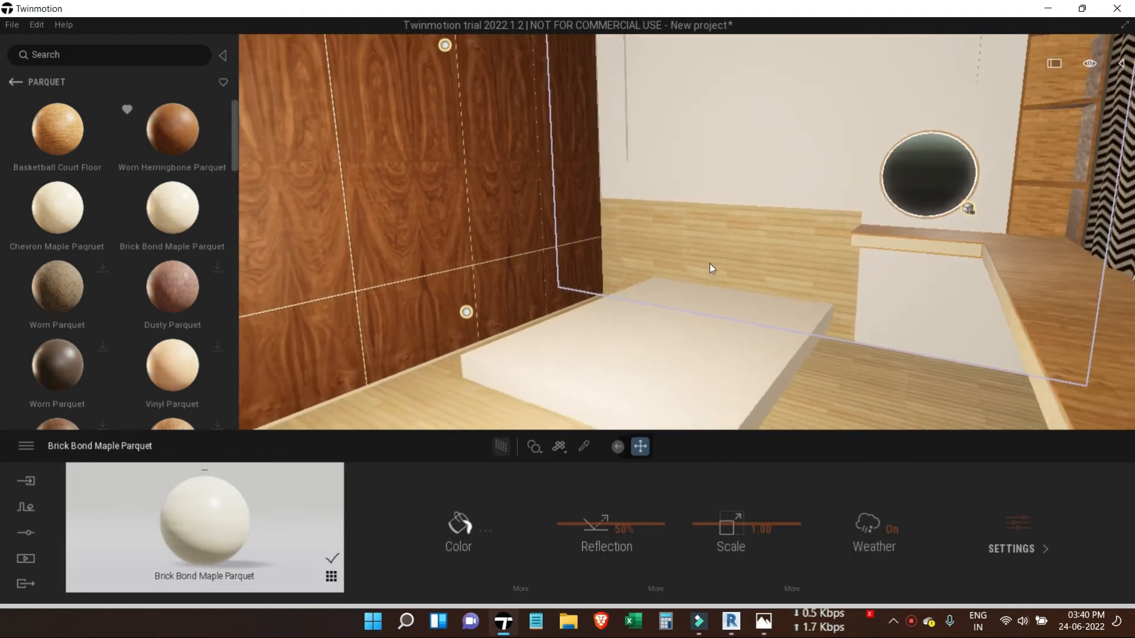
pyautogui.moveTo(704, 264)
pyautogui.keyDown('shift'); pyautogui.mouseDown(button='middle')
pyautogui.moveTo(718, 201)
pyautogui.moveTo(738, 245)
pyautogui.moveTo(704, 262)
pyautogui.mouseUp(button='middle'); pyautogui.keyUp('shift')
pyautogui.moveTo(727, 524); pyautogui.dragTo(722, 479)
pyautogui.keyDown('shift'); pyautogui.moveTo(593, 280); pyautogui.dragTo(459, 272, button='middle'); pyautogui.keyUp('shift')
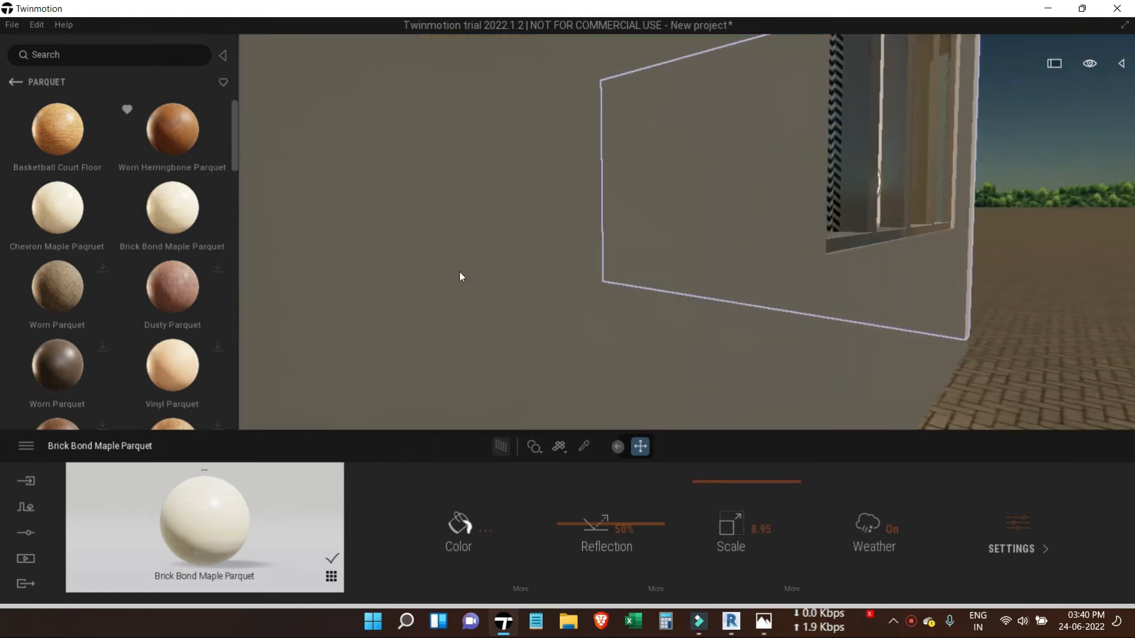
pyautogui.scroll(5, 459, 271)
pyautogui.scroll(6, 460, 272)
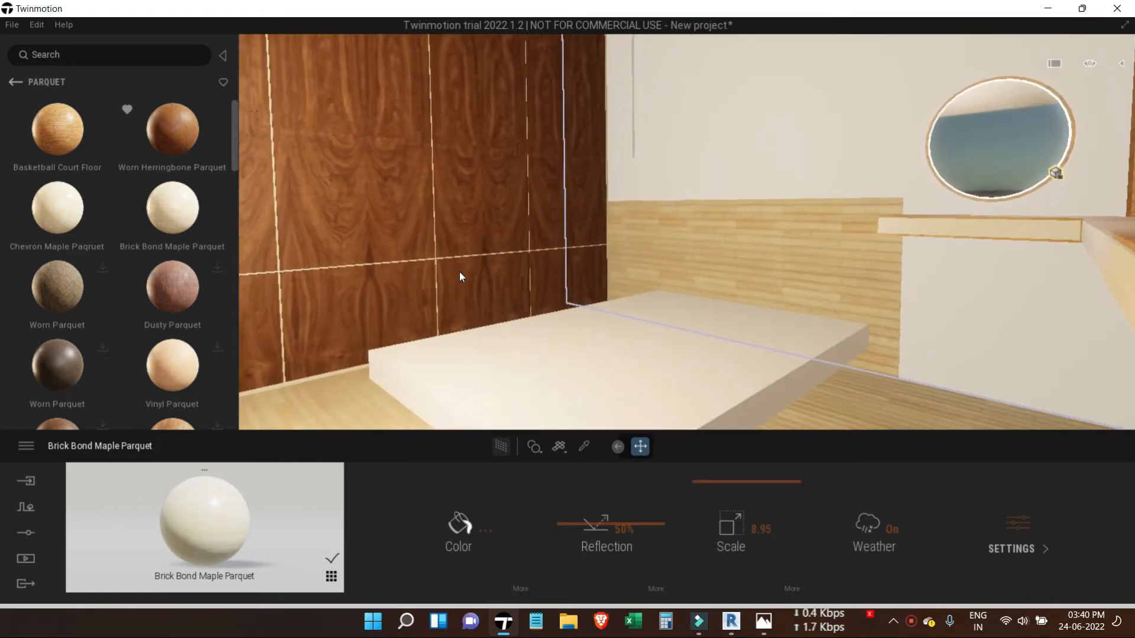
pyautogui.scroll(-6, 635, 132)
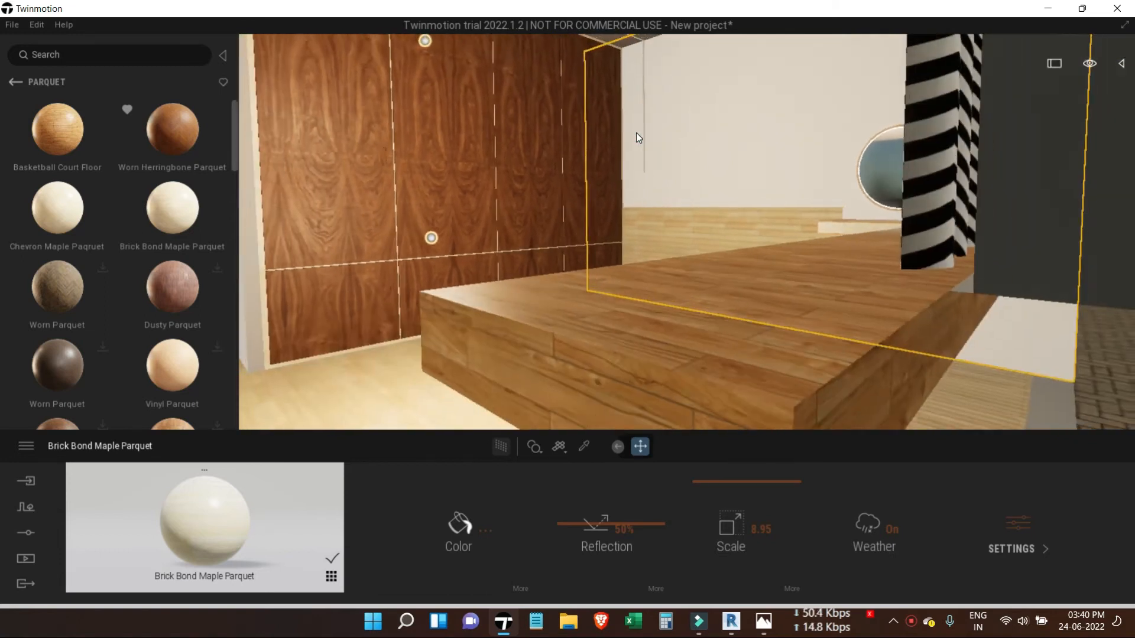
# - Apply the Quixel Megascans Plywood board material to the pelmet above the curtains and set its scale to 7.14
pyautogui.keyDown('shift'); pyautogui.moveTo(568, 209); pyautogui.dragTo(1051, 158, button='middle'); pyautogui.keyUp('shift')
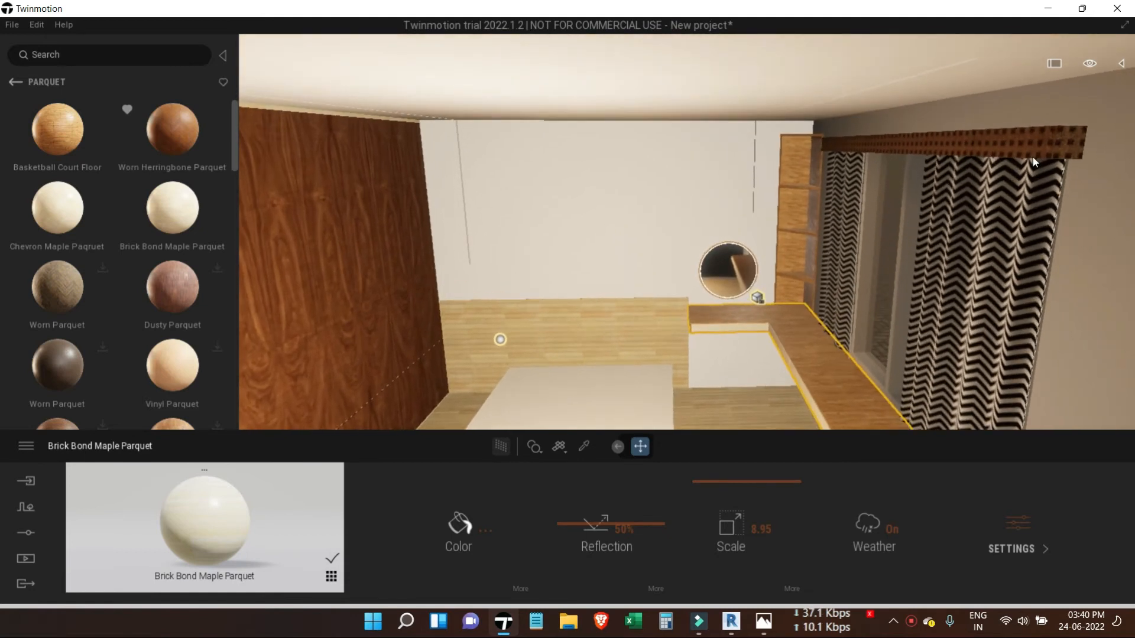
pyautogui.click(14, 84)
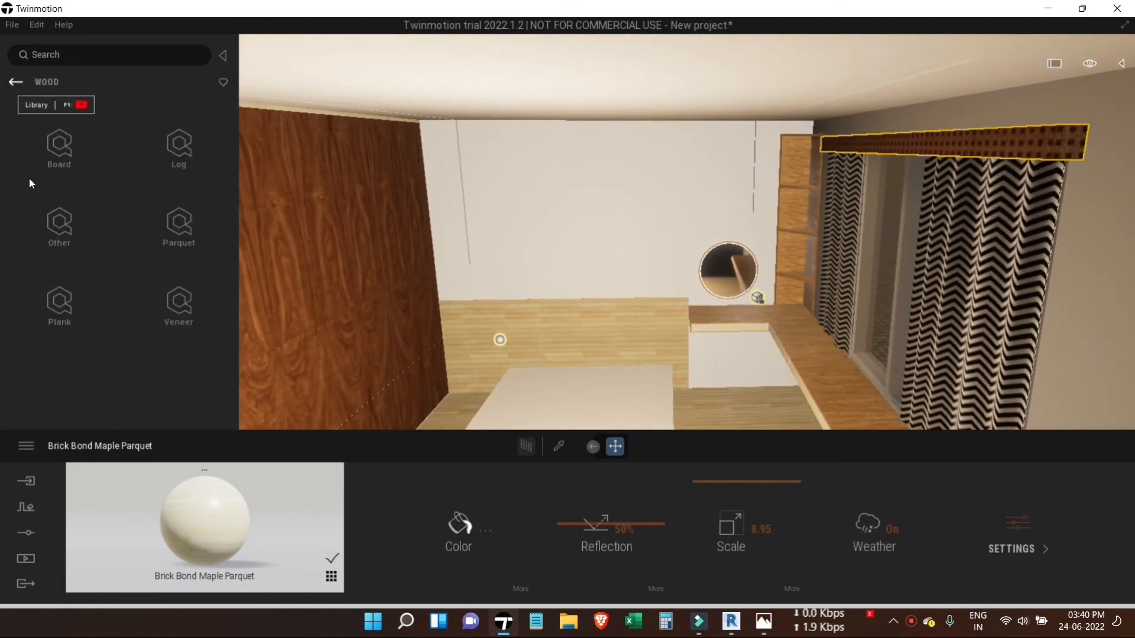
pyautogui.click(56, 145)
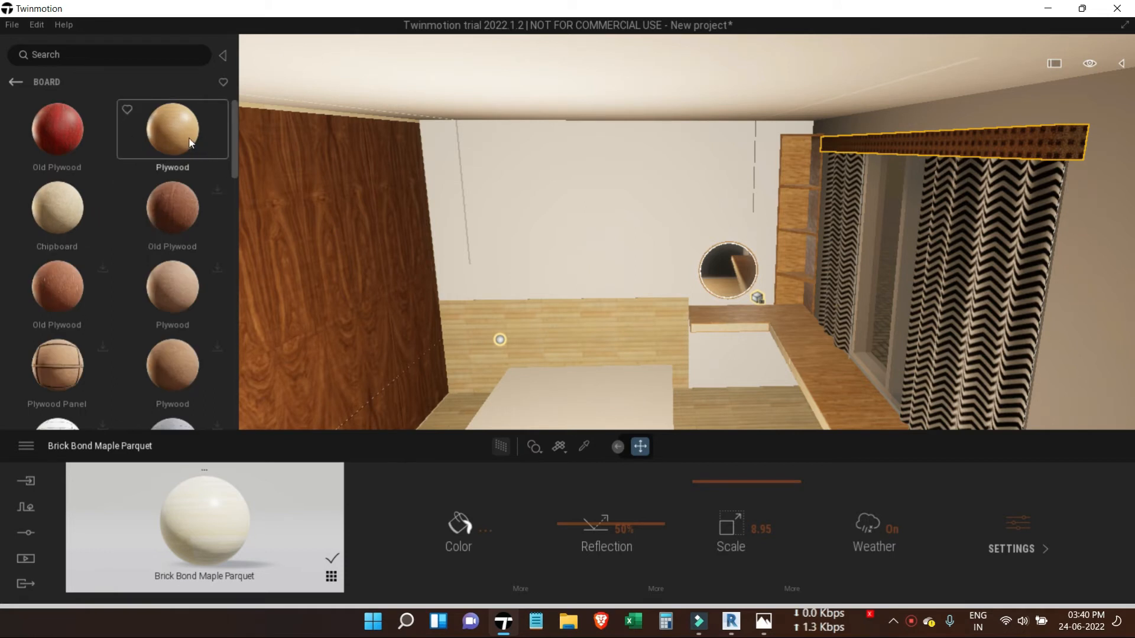
pyautogui.moveTo(172, 140); pyautogui.dragTo(1062, 138)
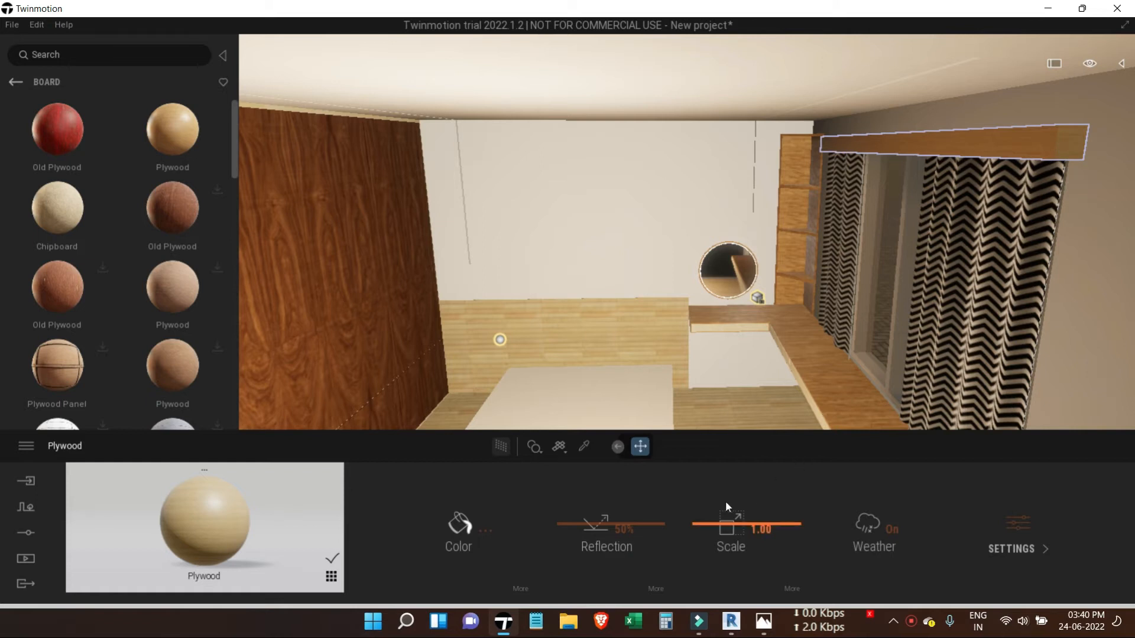
pyautogui.moveTo(707, 503); pyautogui.dragTo(704, 497)
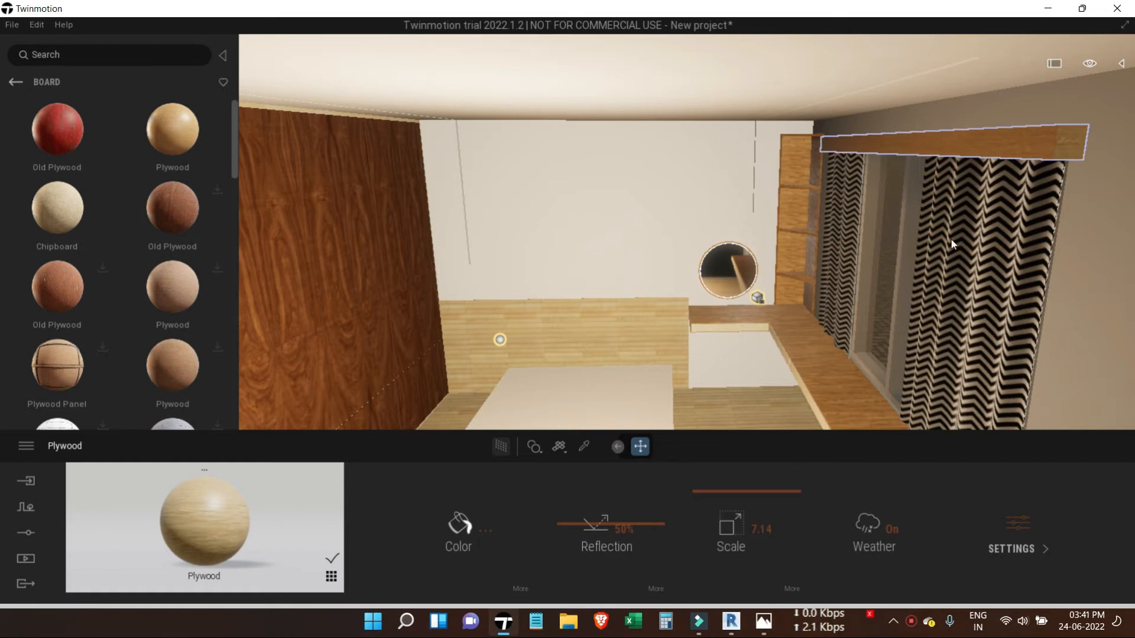
pyautogui.scroll(-2, 952, 243)
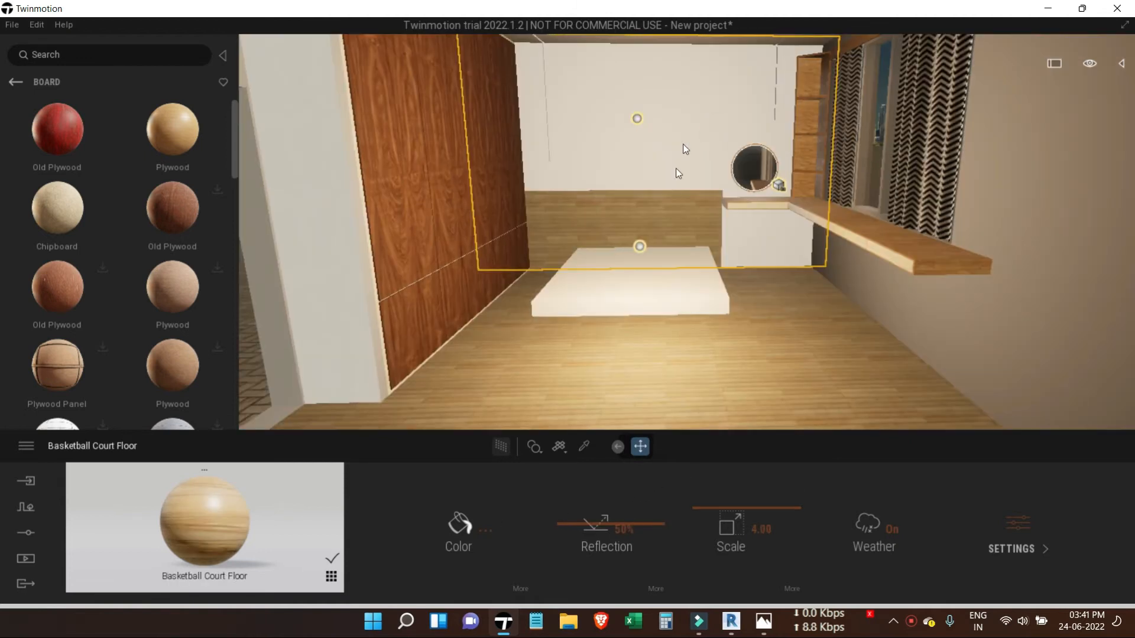
pyautogui.moveTo(675, 168); pyautogui.dragTo(673, 232, button='middle')
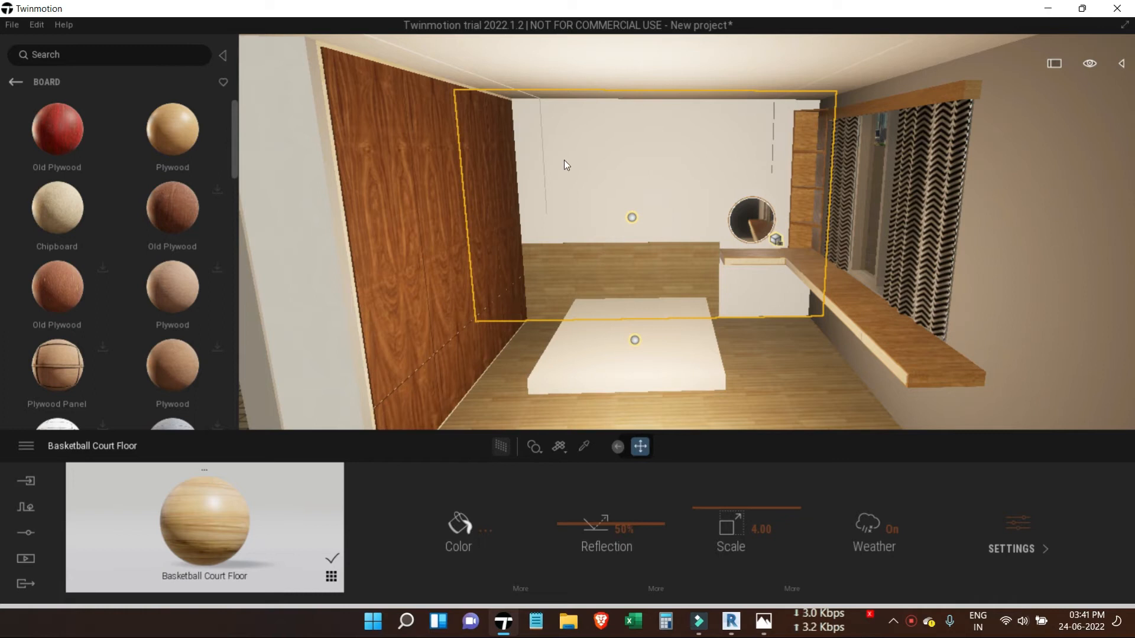
pyautogui.click(17, 82)
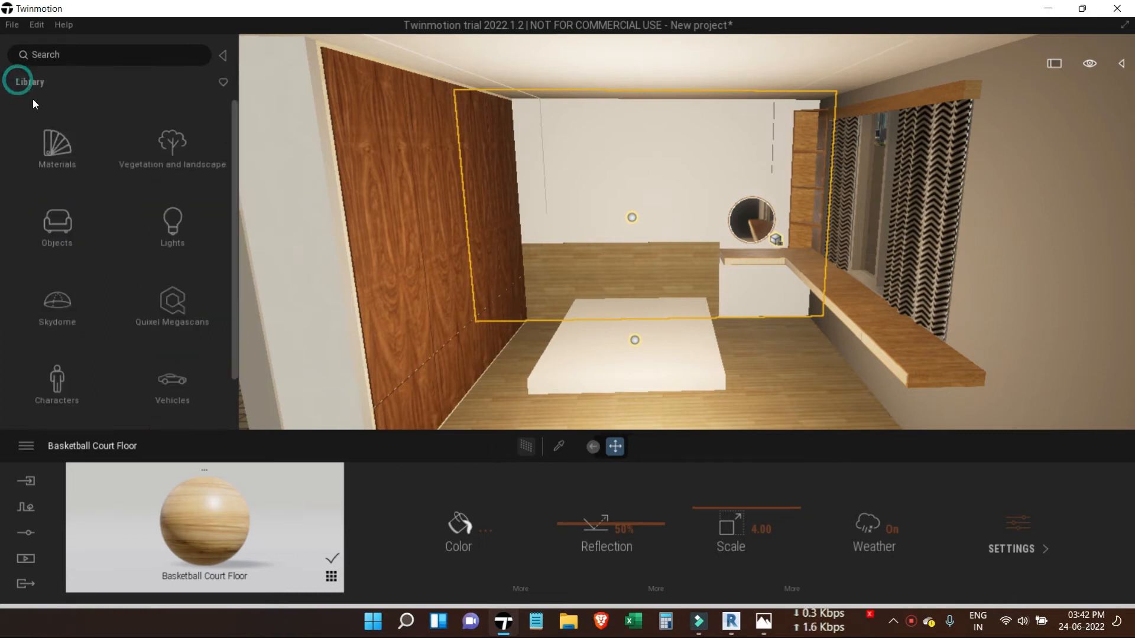
pyautogui.click(163, 201)
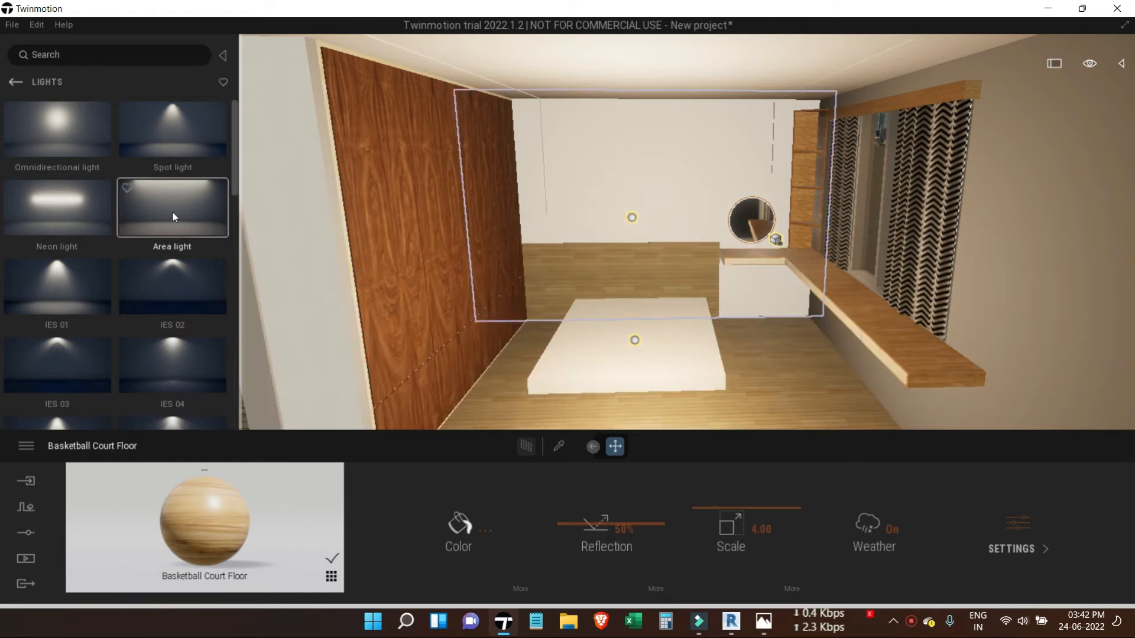
pyautogui.click(641, 355)
pyautogui.moveTo(550, 423); pyautogui.dragTo(573, 385, button='middle')
pyautogui.scroll(3, 679, 360)
pyautogui.scroll(2, 593, 373)
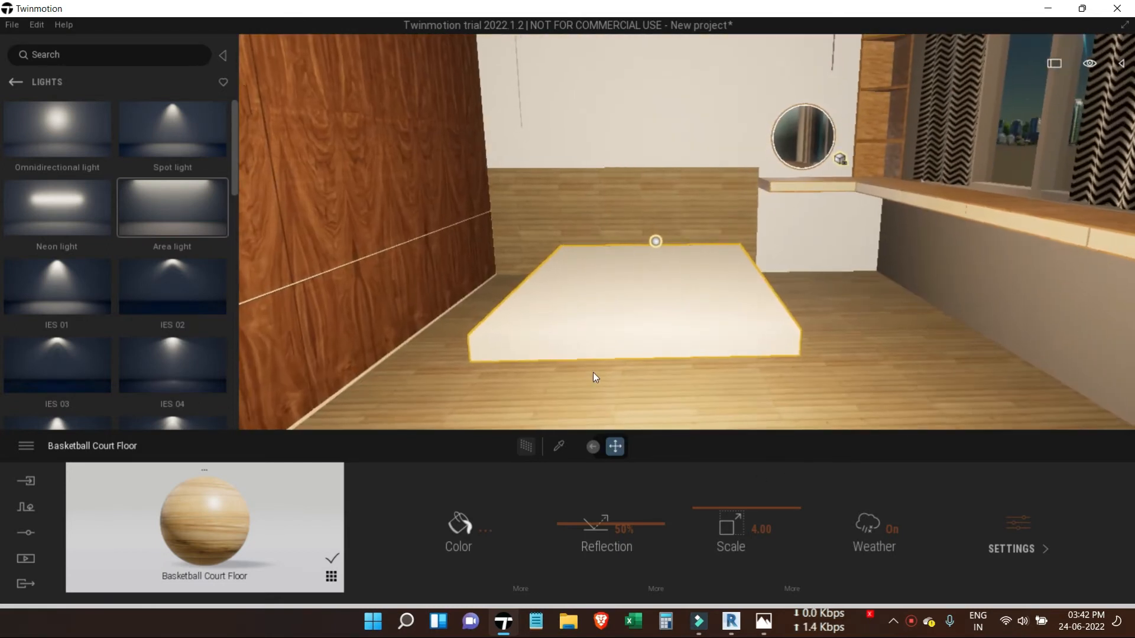
pyautogui.scroll(-2, 594, 372)
# - Apply the Quixel Megascans Wooden Planks material to the bedroom floor and the headboard panel
pyautogui.click(653, 363)
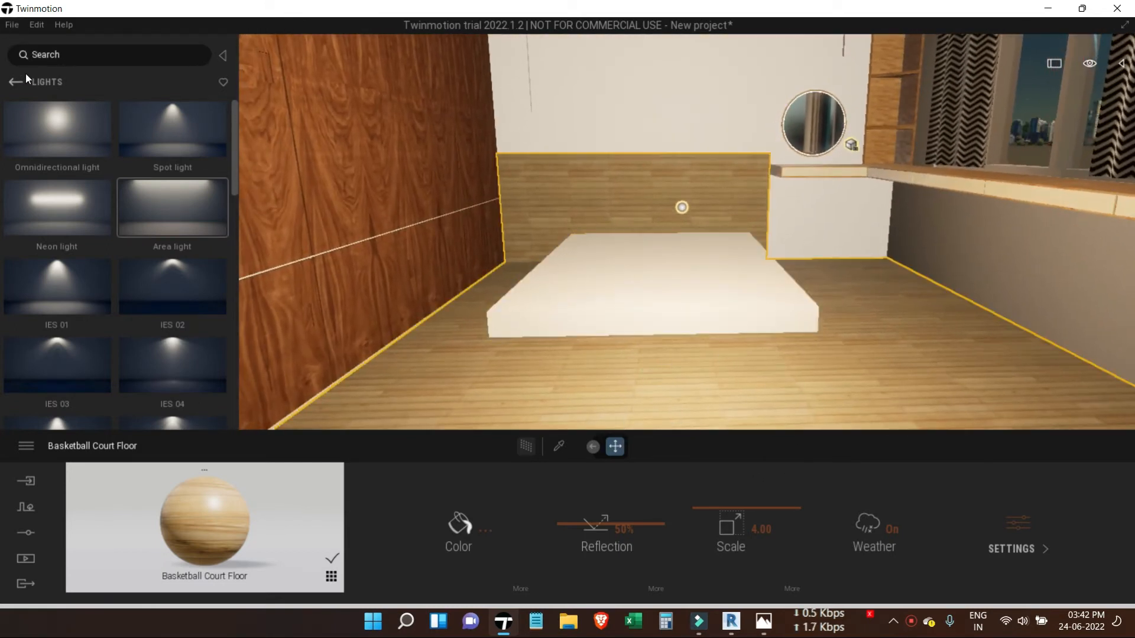
pyautogui.click(16, 83)
pyautogui.click(178, 299)
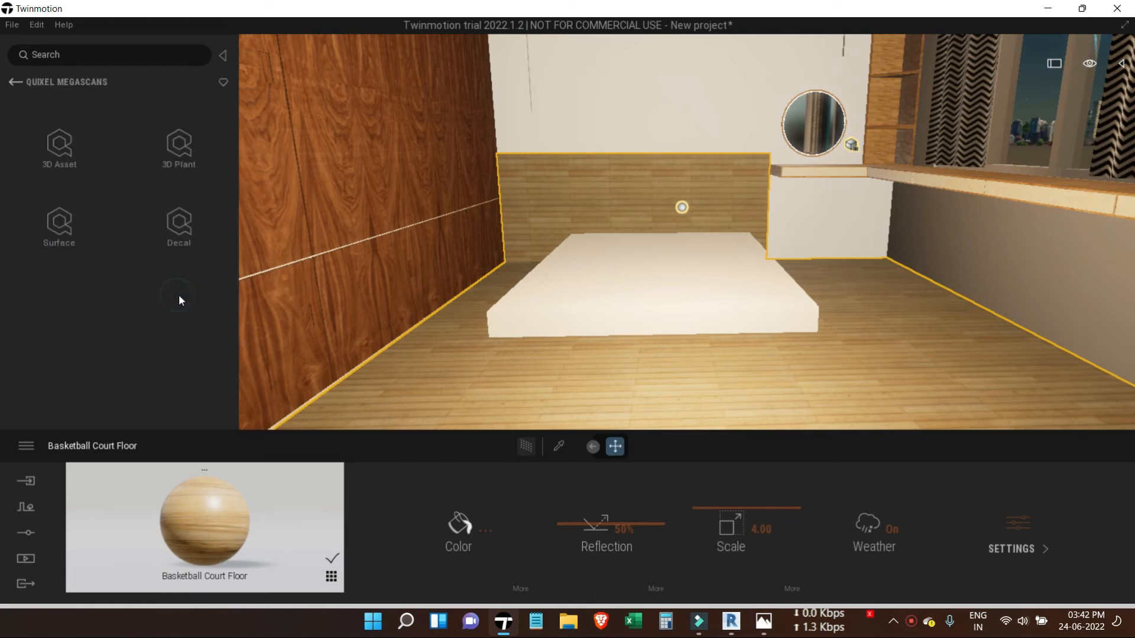
pyautogui.click(63, 223)
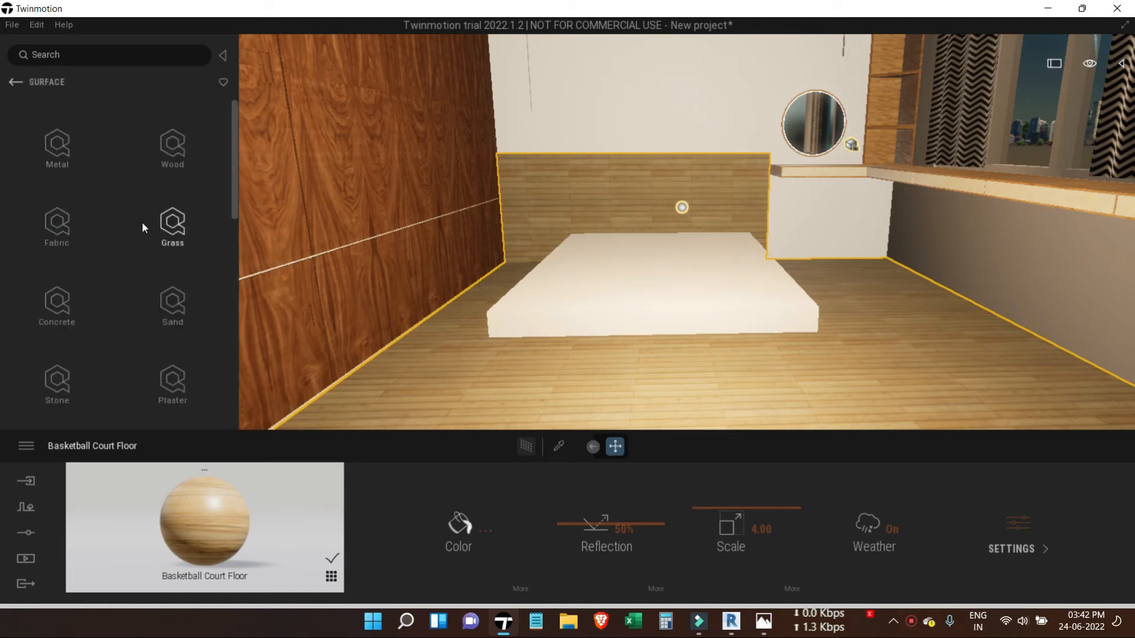
pyautogui.click(173, 148)
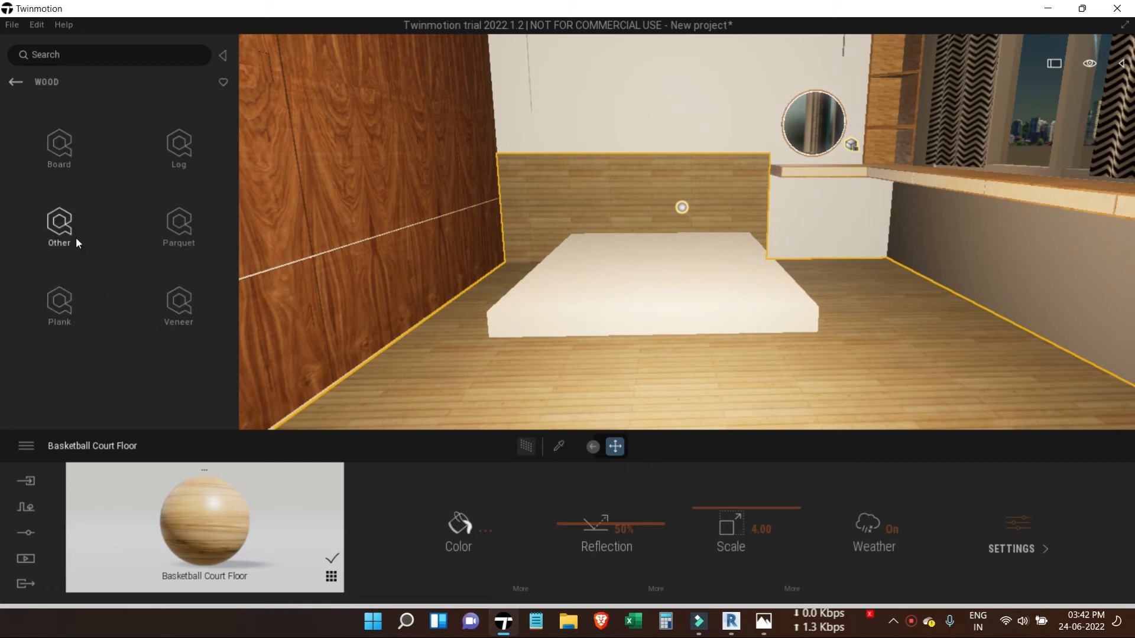
pyautogui.click(66, 306)
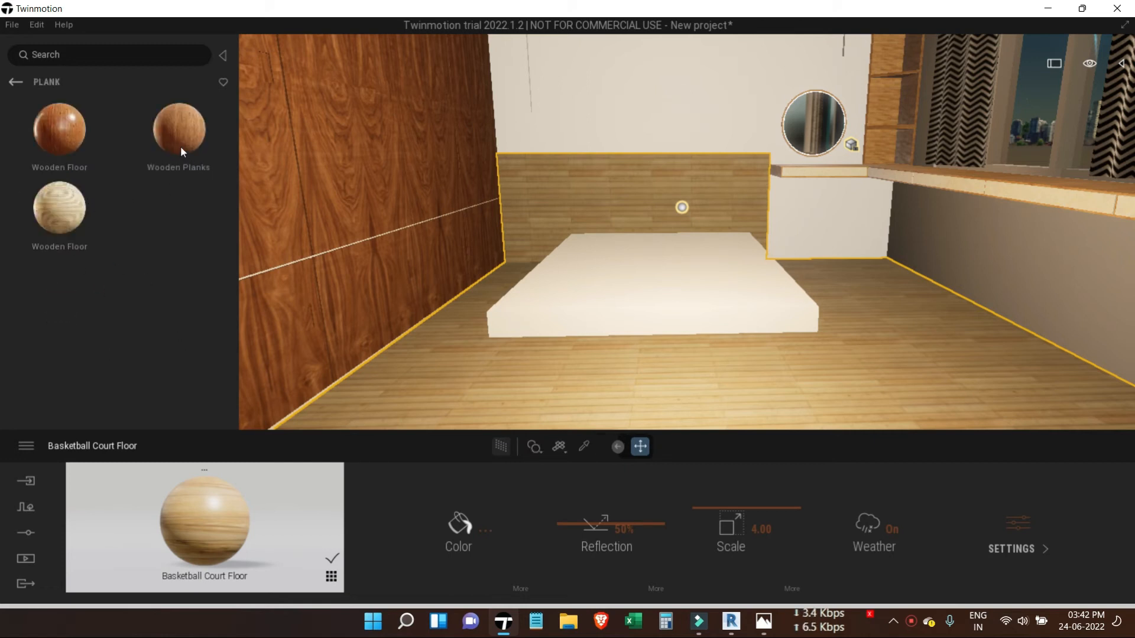
pyautogui.moveTo(172, 131); pyautogui.dragTo(346, 288)
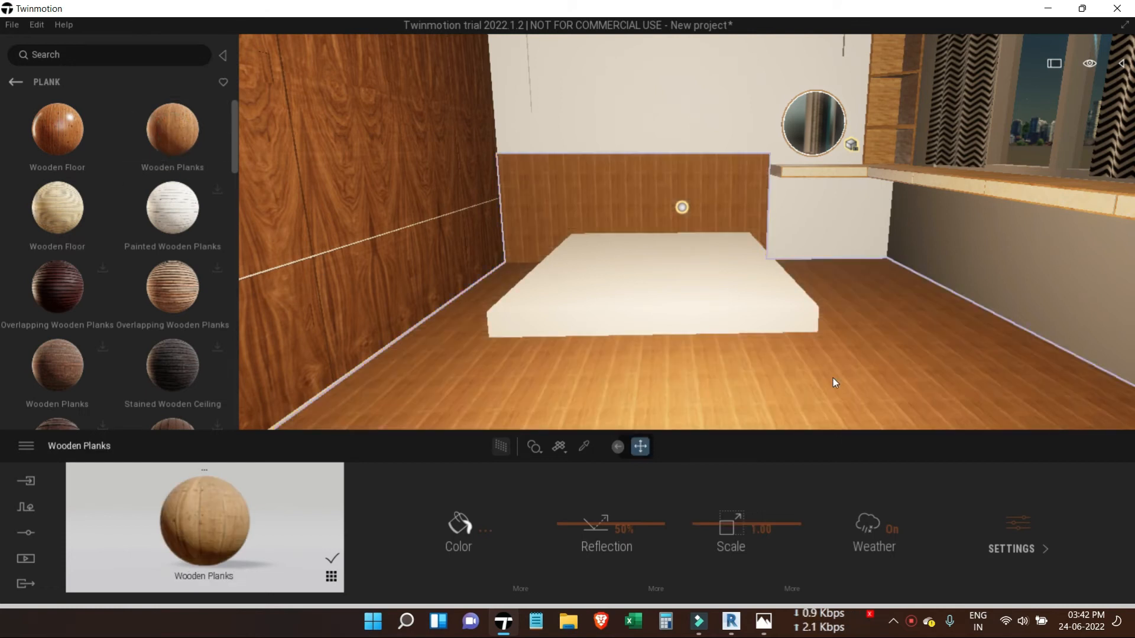
# - Try texture scales of 5 and 4 on the floor's Wooden Planks material and settle on 4.50
pyautogui.scroll(-2, 764, 382)
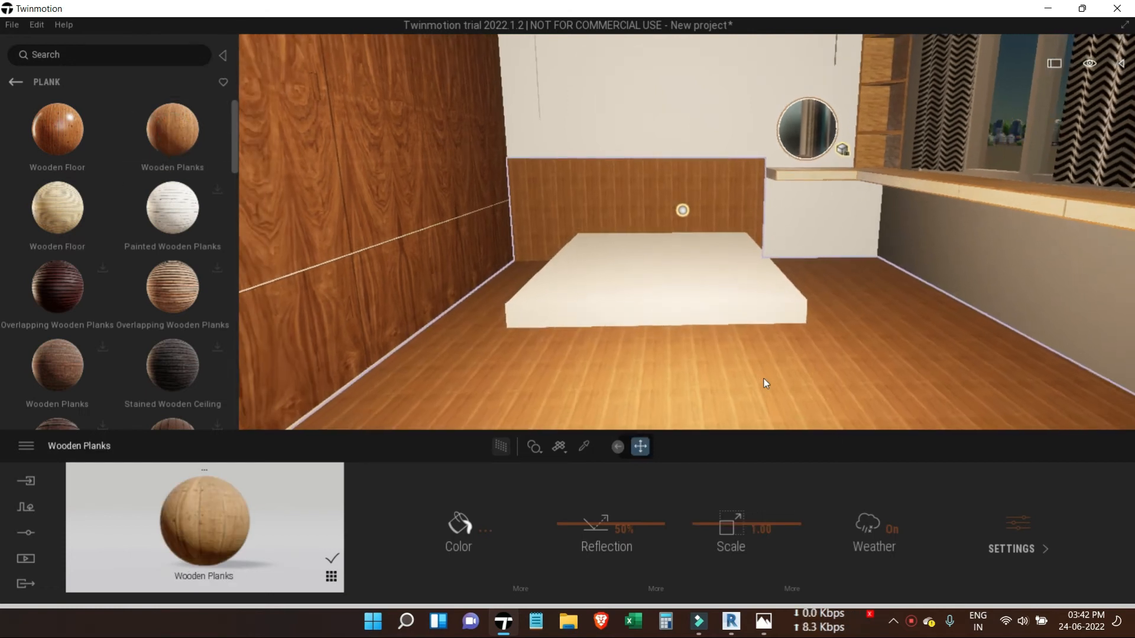
pyautogui.scroll(1, 764, 382)
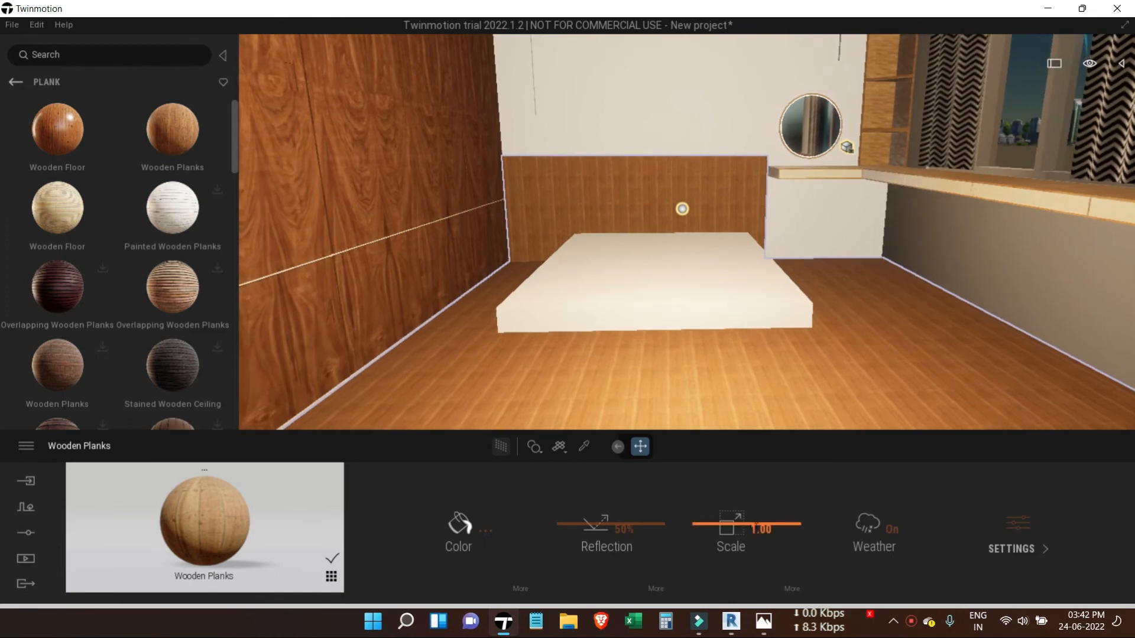
pyautogui.click(762, 528)
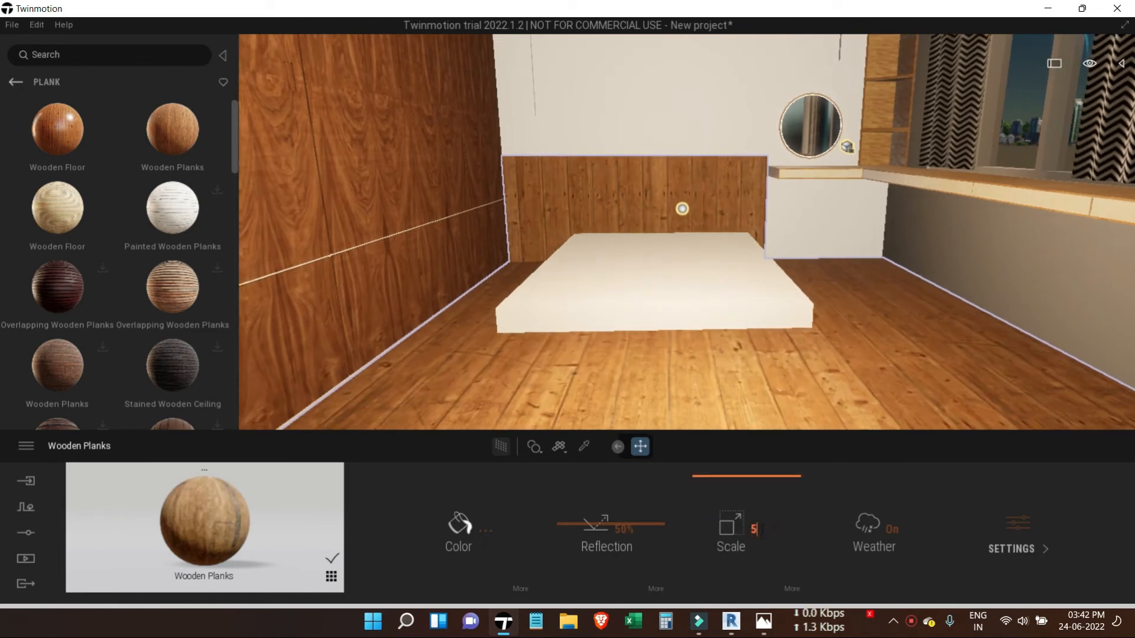
pyautogui.write('5')
pyautogui.press('Return')
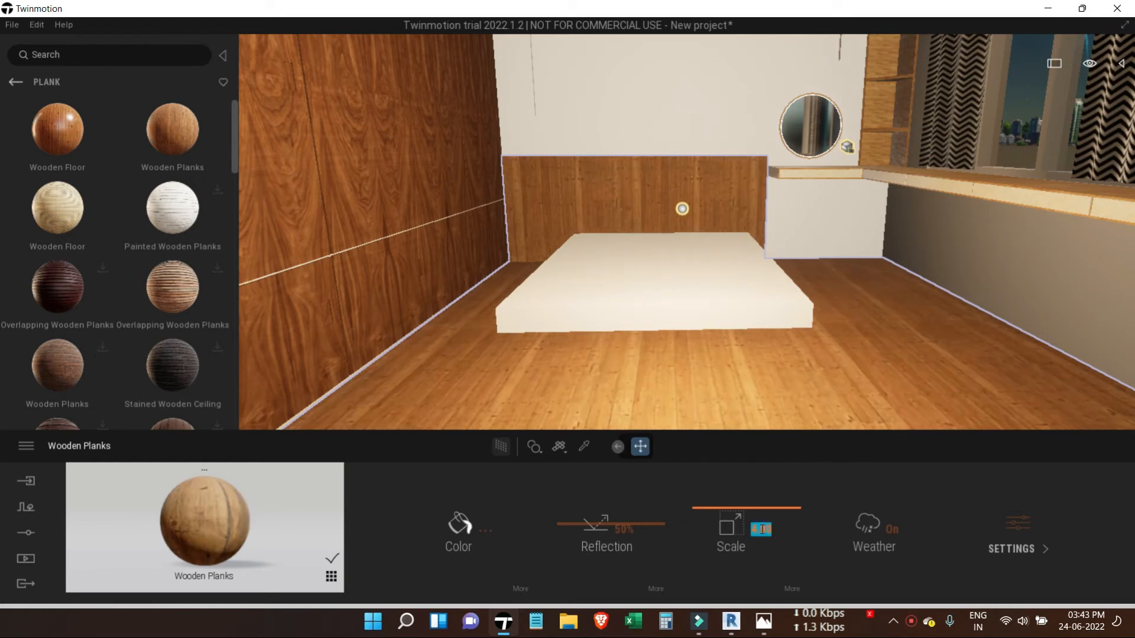
pyautogui.scroll(-5, 814, 399)
pyautogui.keyDown('shift'); pyautogui.moveTo(792, 382); pyautogui.dragTo(824, 360, button='middle'); pyautogui.keyUp('shift')
pyautogui.scroll(1, 709, 422)
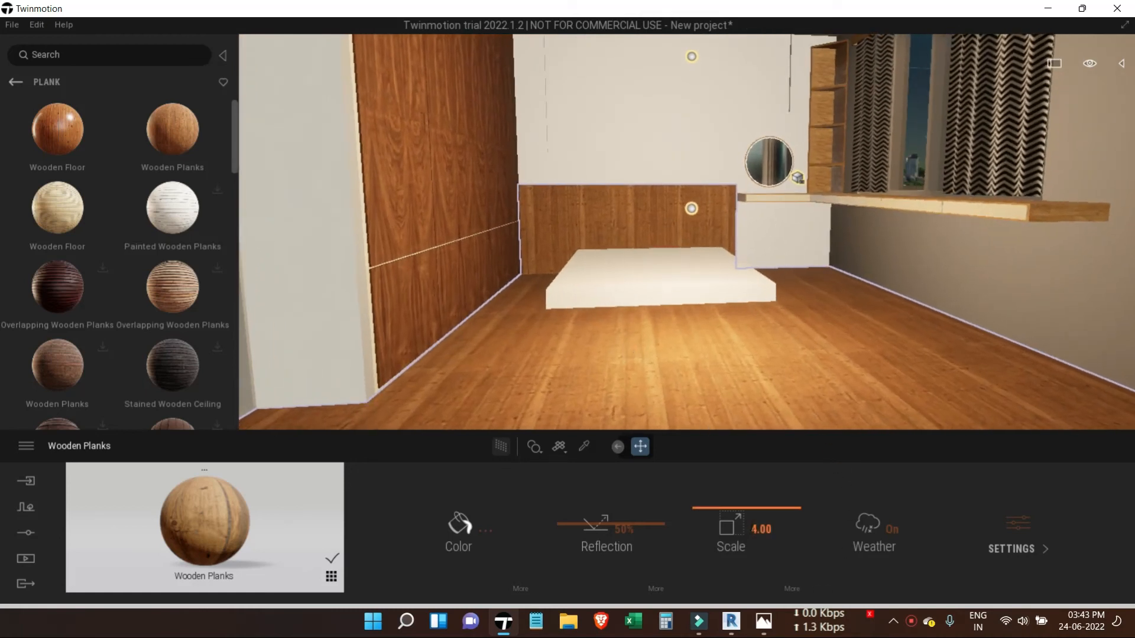
pyautogui.write('4.5')
pyautogui.press('Return')
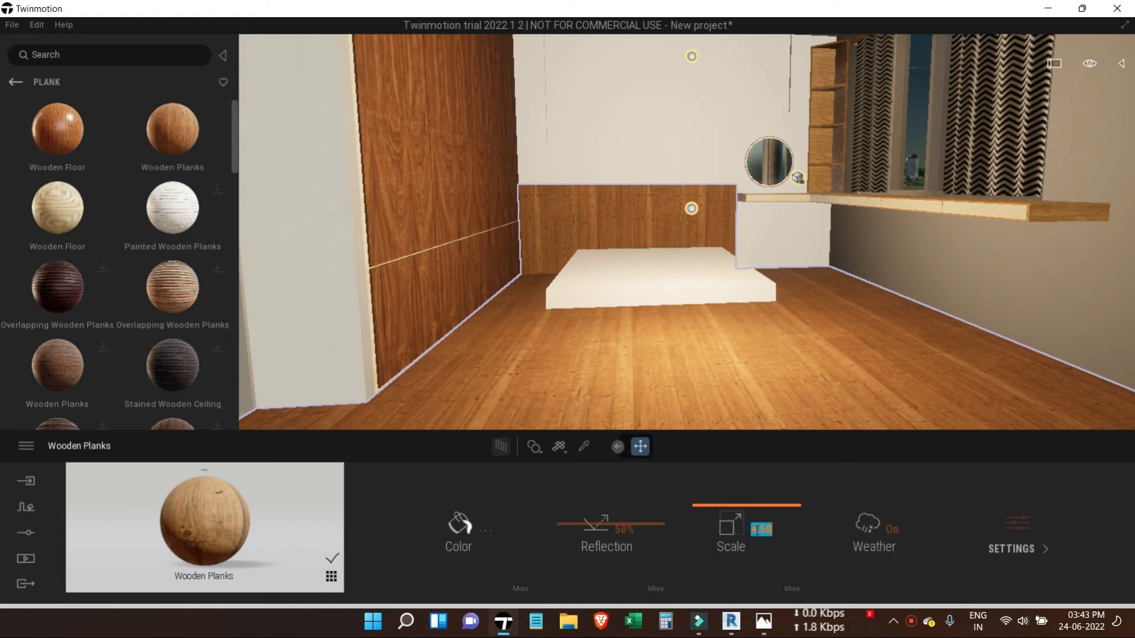
pyautogui.scroll(4, 679, 318)
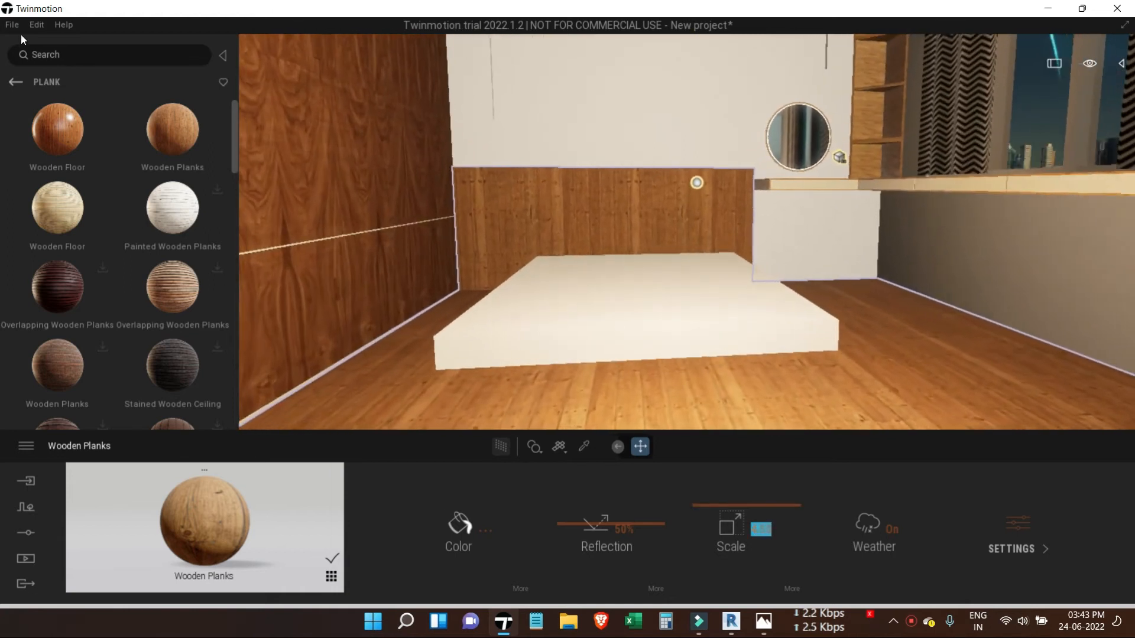
# - Apply the light Wooden Floor plank material from the Quixel Megascans wood surfaces to the bed platform
pyautogui.click(16, 83)
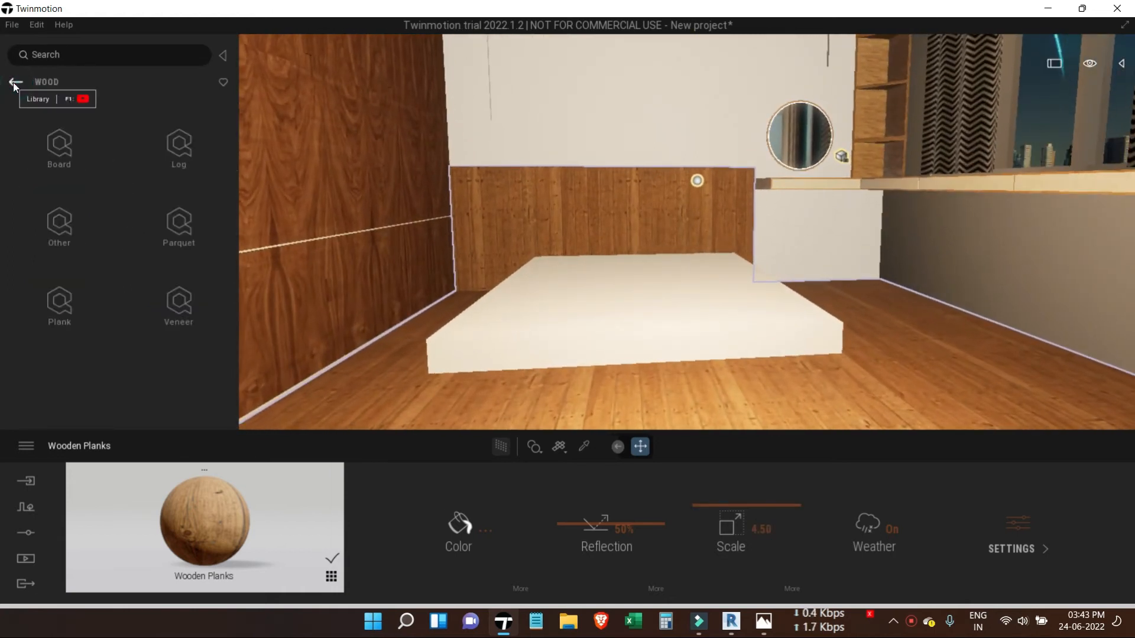
pyautogui.click(55, 157)
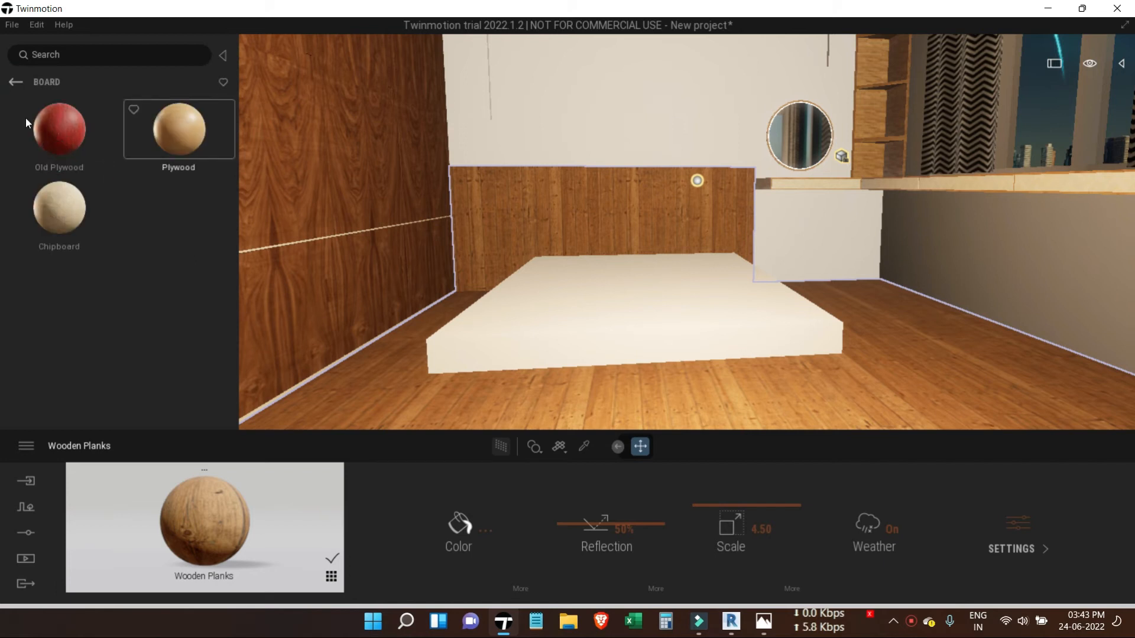
pyautogui.click(16, 83)
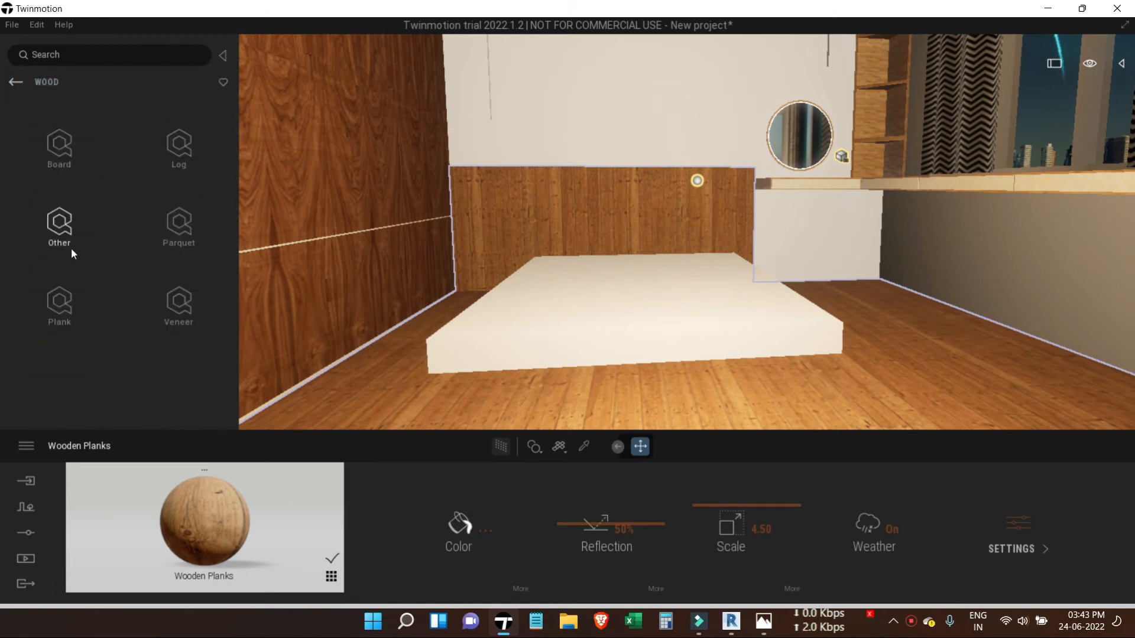
pyautogui.click(66, 317)
pyautogui.moveTo(52, 207); pyautogui.dragTo(598, 336)
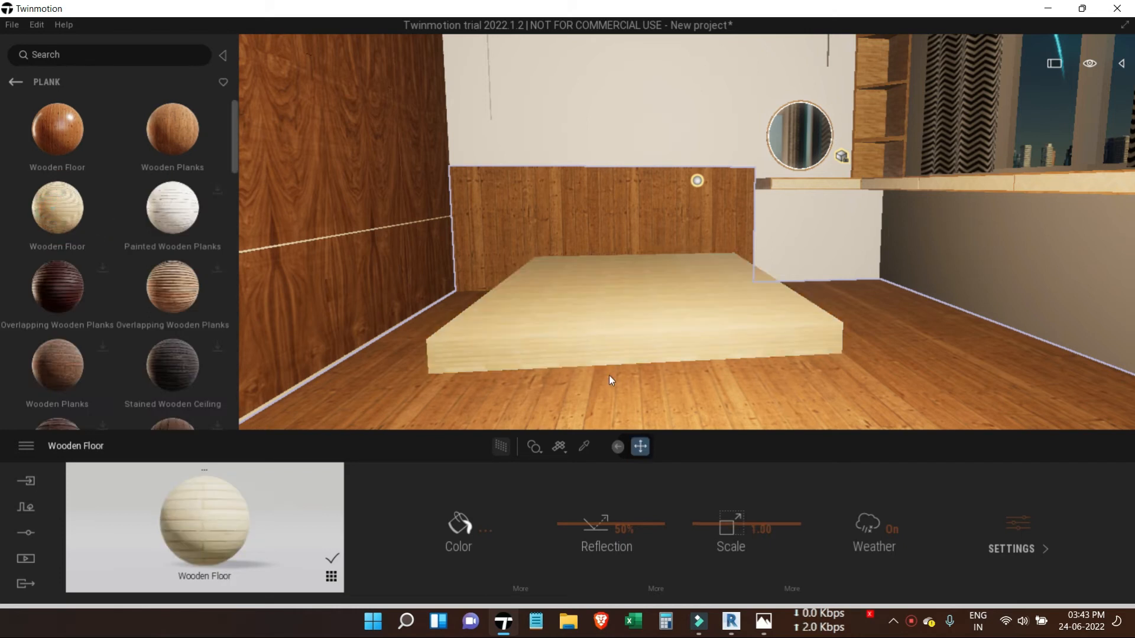
# - Set the bed platform's Wooden Floor texture scale to 2.96
pyautogui.keyDown('shift'); pyautogui.moveTo(649, 338); pyautogui.dragTo(650, 325, button='middle'); pyautogui.keyUp('shift')
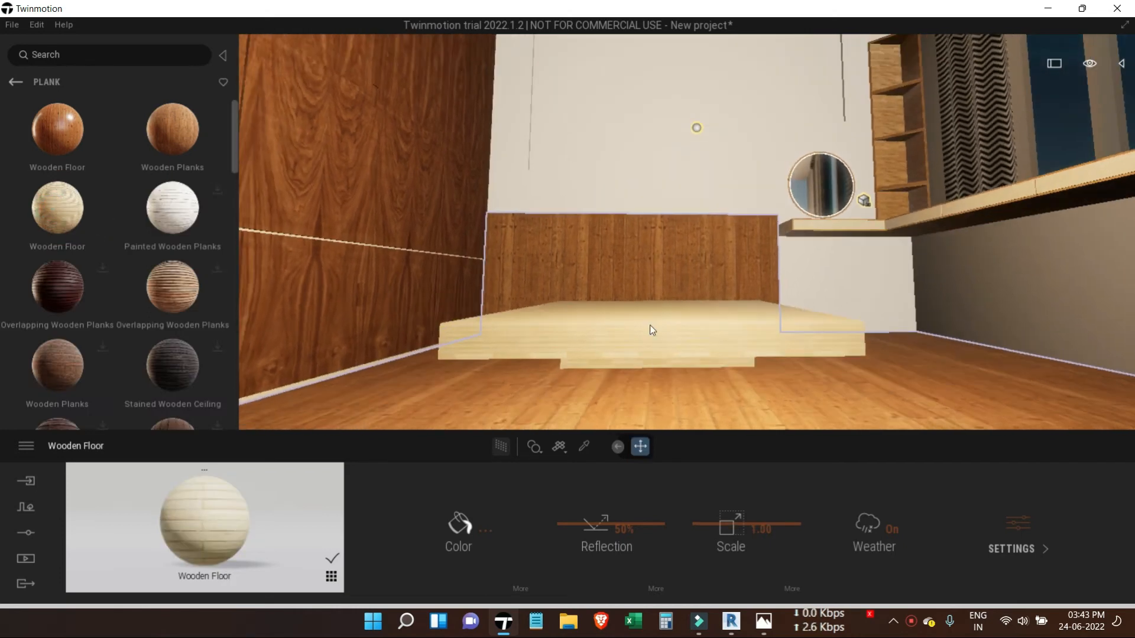
pyautogui.scroll(1, 647, 380)
pyautogui.scroll(3, 648, 378)
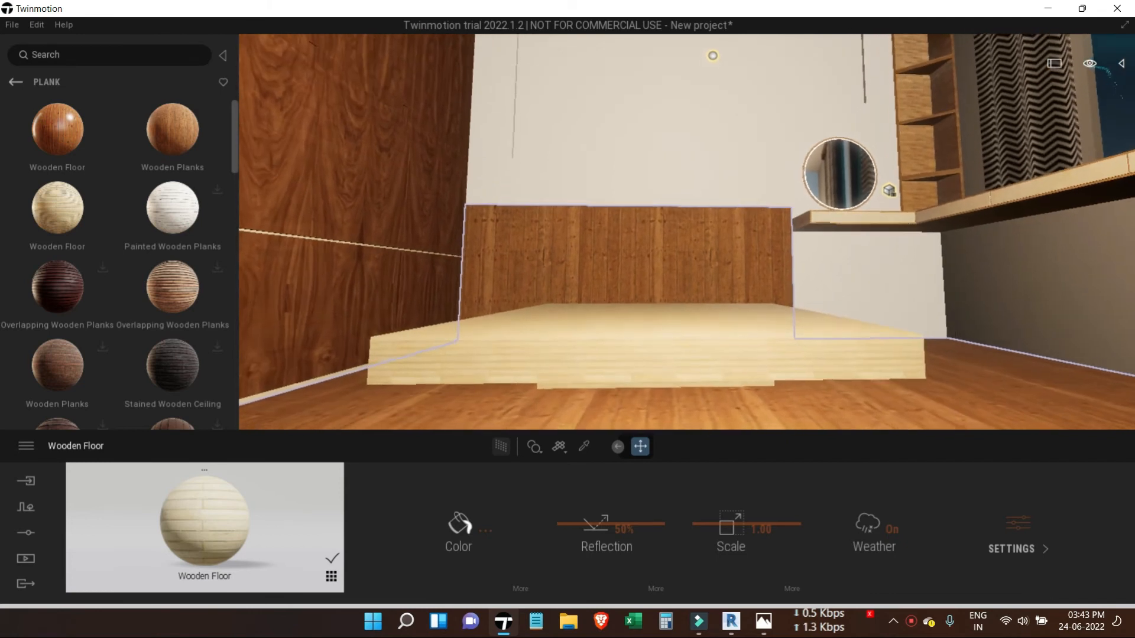
pyautogui.moveTo(731, 529); pyautogui.dragTo(720, 509)
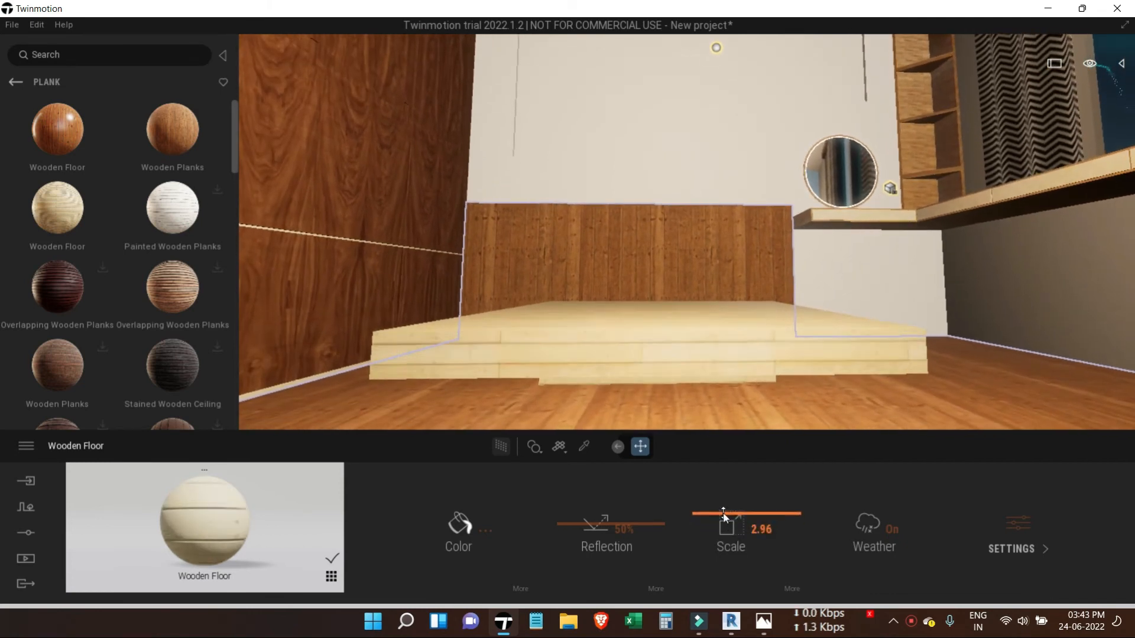
pyautogui.scroll(-1, 617, 386)
pyautogui.scroll(-3, 615, 385)
pyautogui.keyDown('shift'); pyautogui.moveTo(585, 242); pyautogui.dragTo(699, 353, button='middle'); pyautogui.keyUp('shift')
pyautogui.click(654, 284)
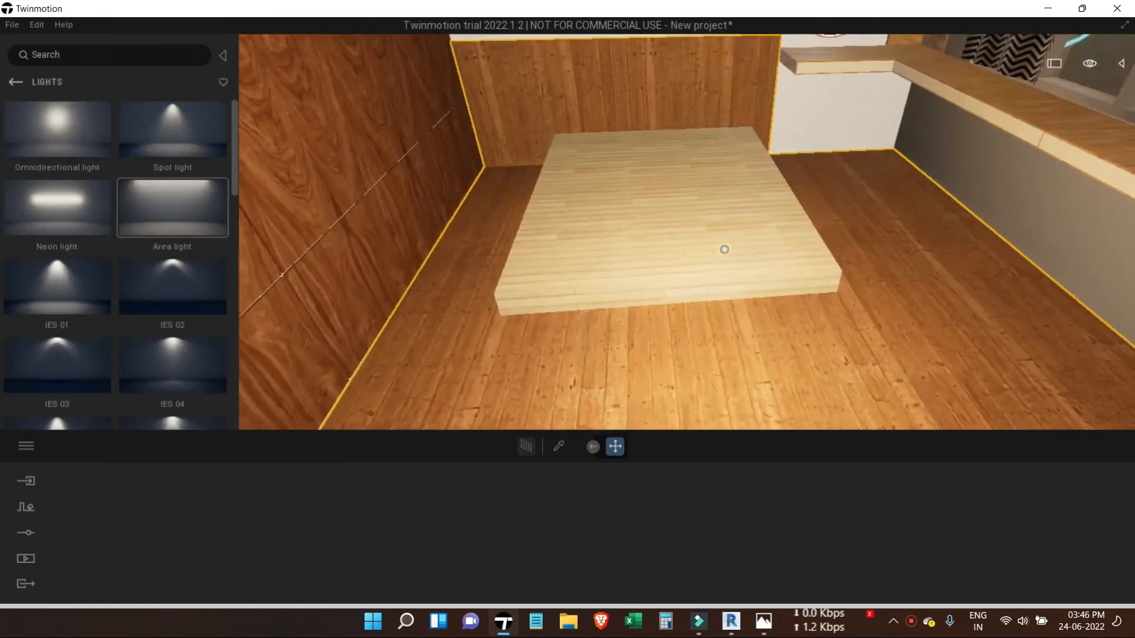
# - Switch to Revit and delete the spare copy of the bed platform lying outside the room
pyautogui.keyDown('shift'); pyautogui.moveTo(699, 354); pyautogui.dragTo(683, 345, button='middle'); pyautogui.keyUp('shift')
pyautogui.scroll(-5, 682, 345)
pyautogui.click(733, 617)
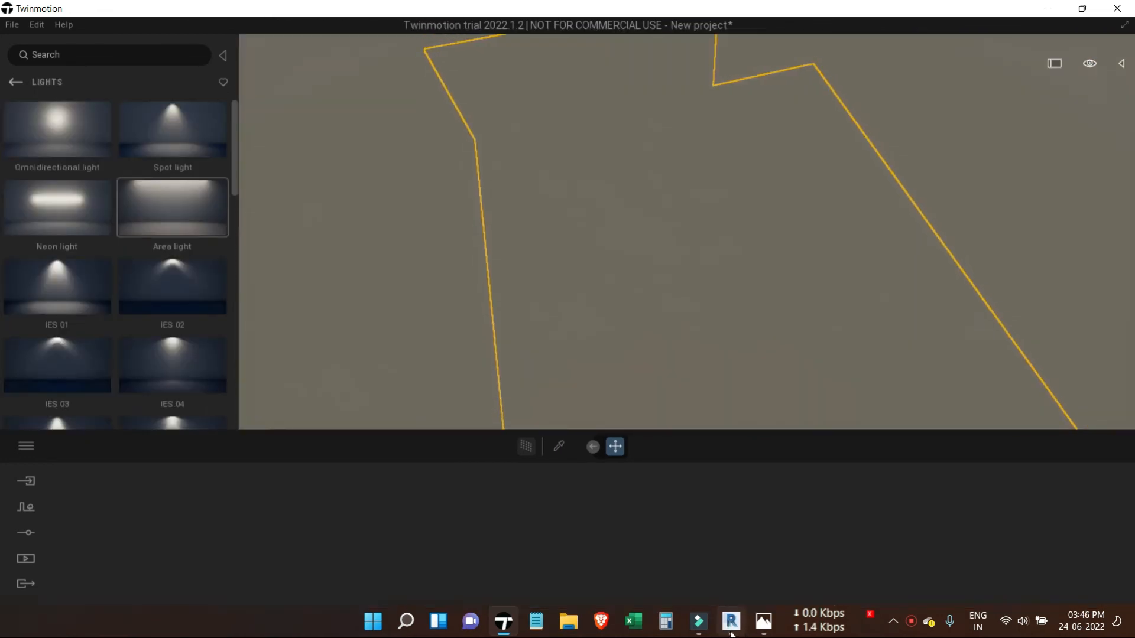
pyautogui.scroll(-1, 649, 391)
pyautogui.click(746, 327)
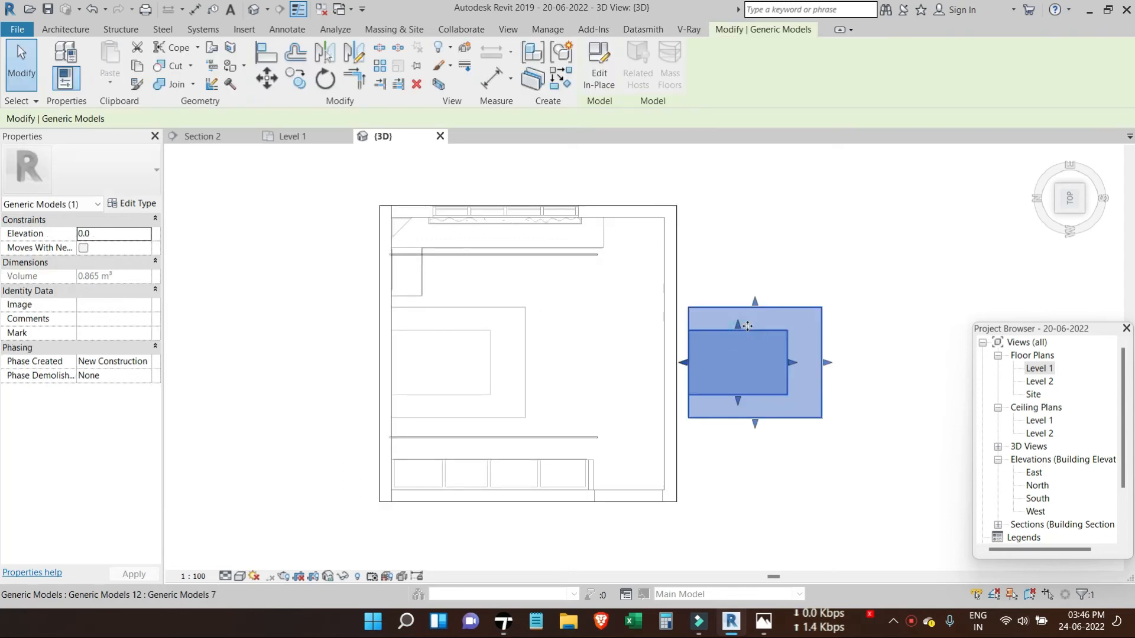
pyautogui.press('Delete')
# - Open the bed platform inside the room for in-place editing and show it from the front
pyautogui.click(523, 325)
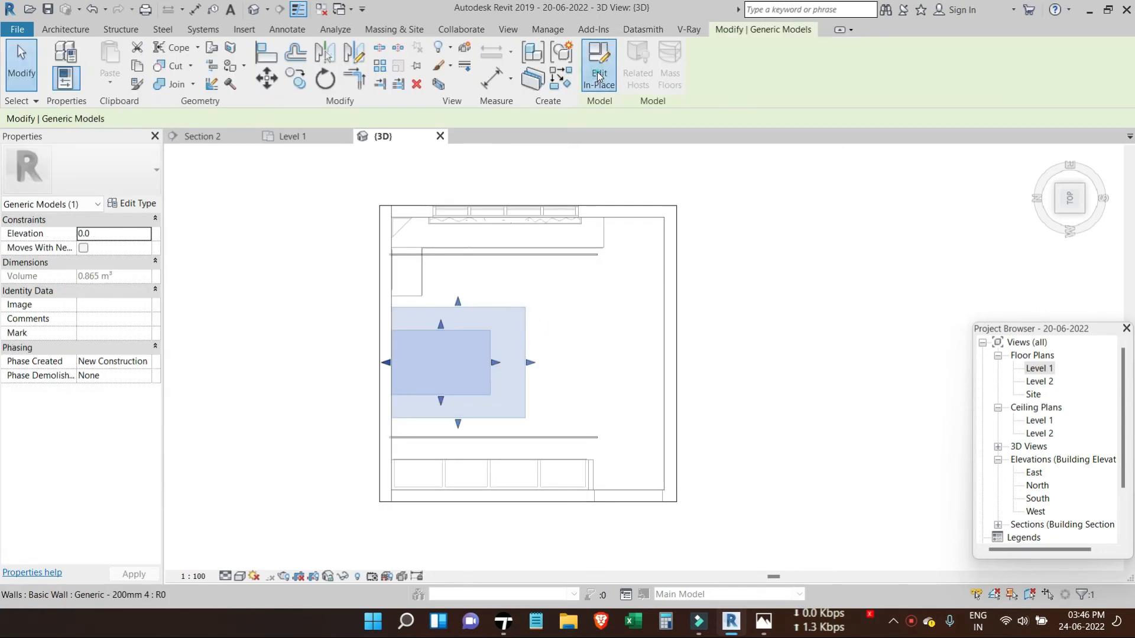
pyautogui.click(600, 66)
pyautogui.keyDown('shift'); pyautogui.moveTo(971, 375); pyautogui.dragTo(750, 331, button='middle'); pyautogui.keyUp('shift')
pyautogui.click(1071, 215)
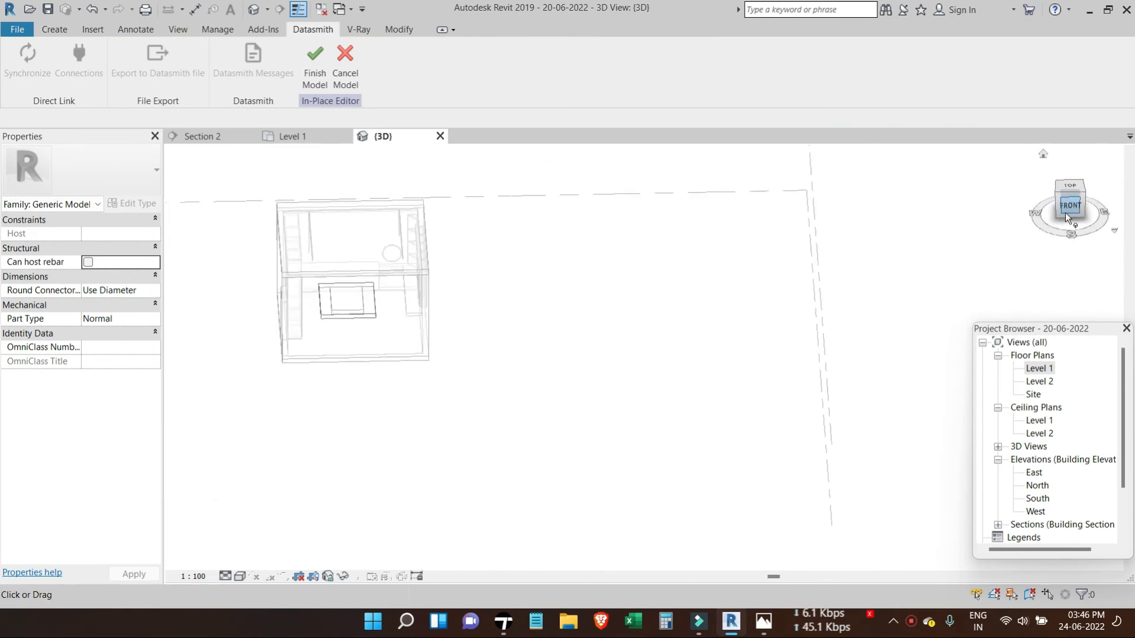
pyautogui.scroll(5, 493, 378)
pyautogui.scroll(2, 751, 408)
pyautogui.scroll(1, 751, 408)
pyautogui.scroll(4, 520, 398)
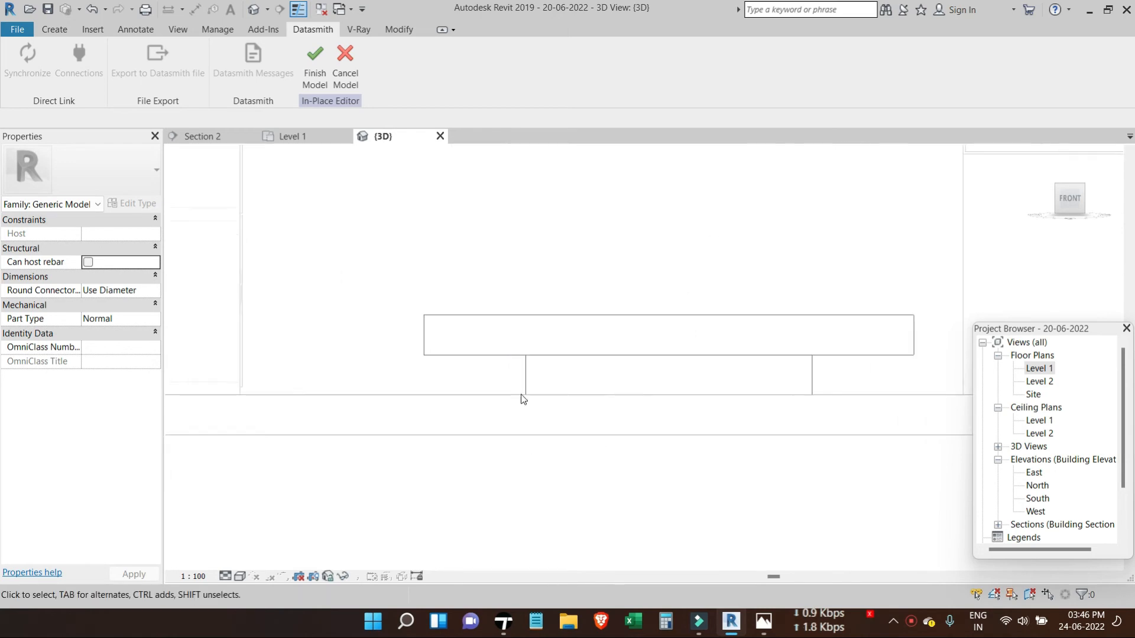
# - Set the extrusion end of the bed's narrower base block to 80
pyautogui.click(530, 363)
pyautogui.click(125, 231)
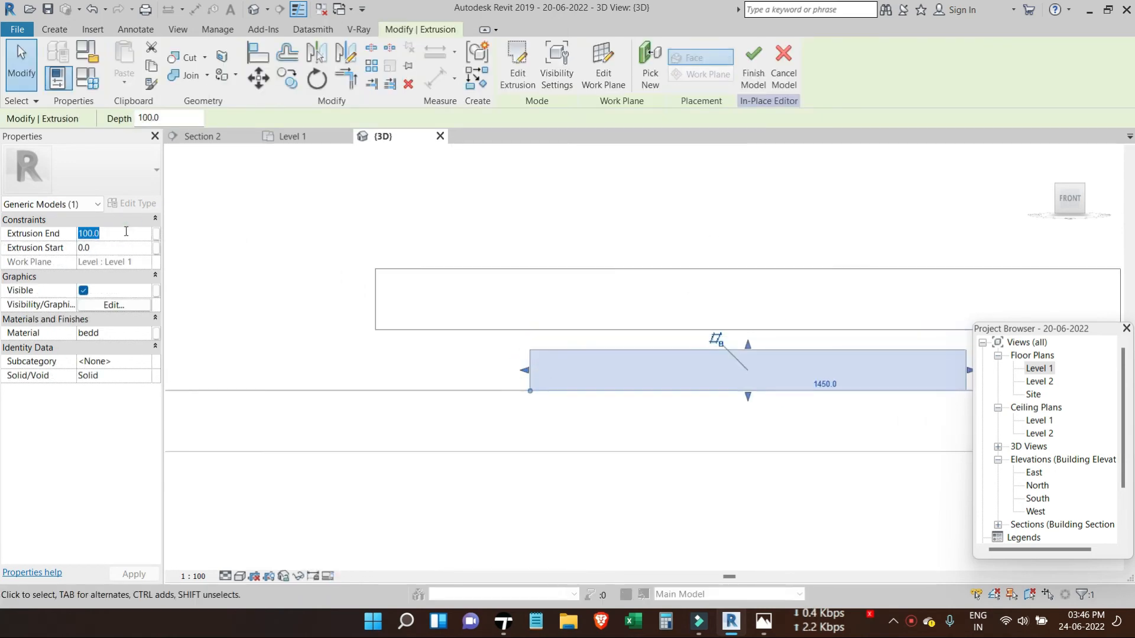
pyautogui.write('50.0')
pyautogui.click(540, 208)
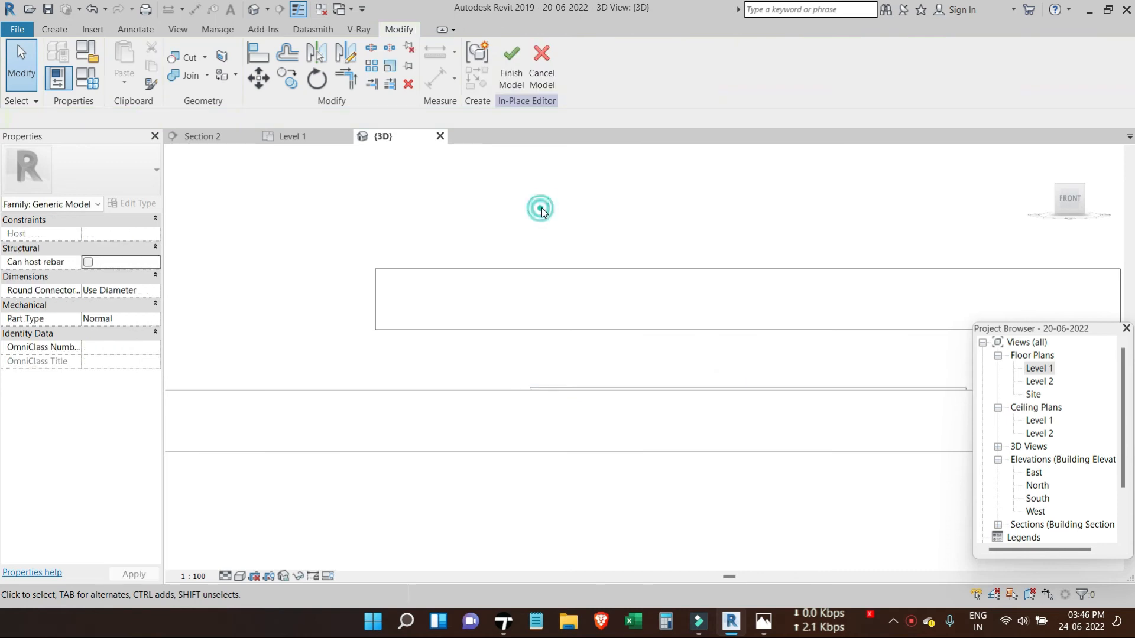
pyautogui.click(577, 385)
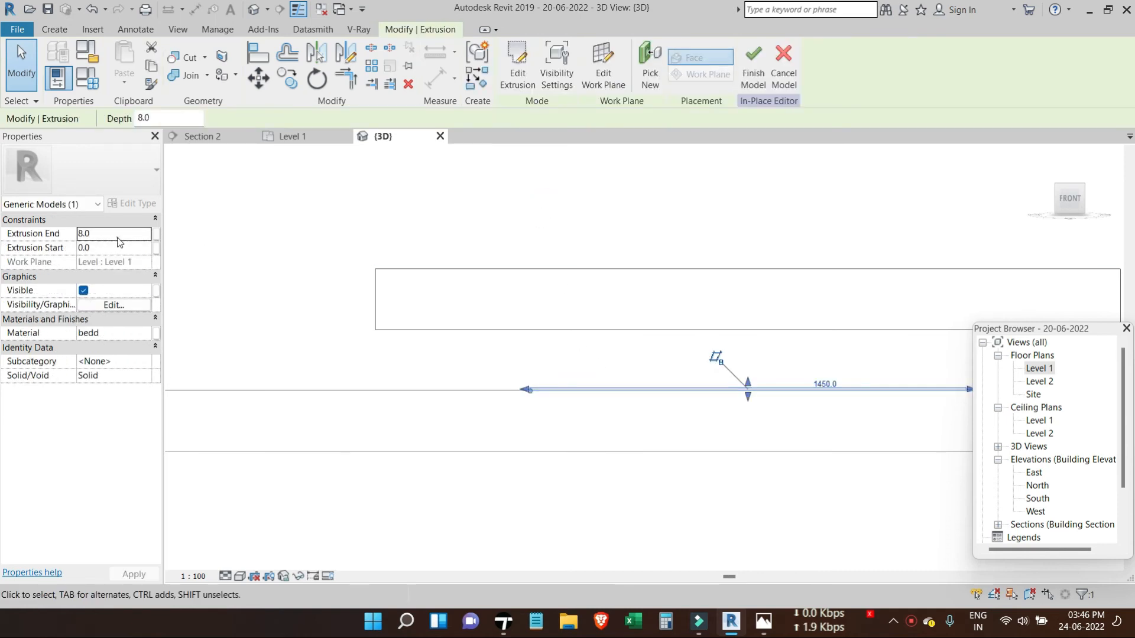
pyautogui.click(119, 237)
pyautogui.write('800')
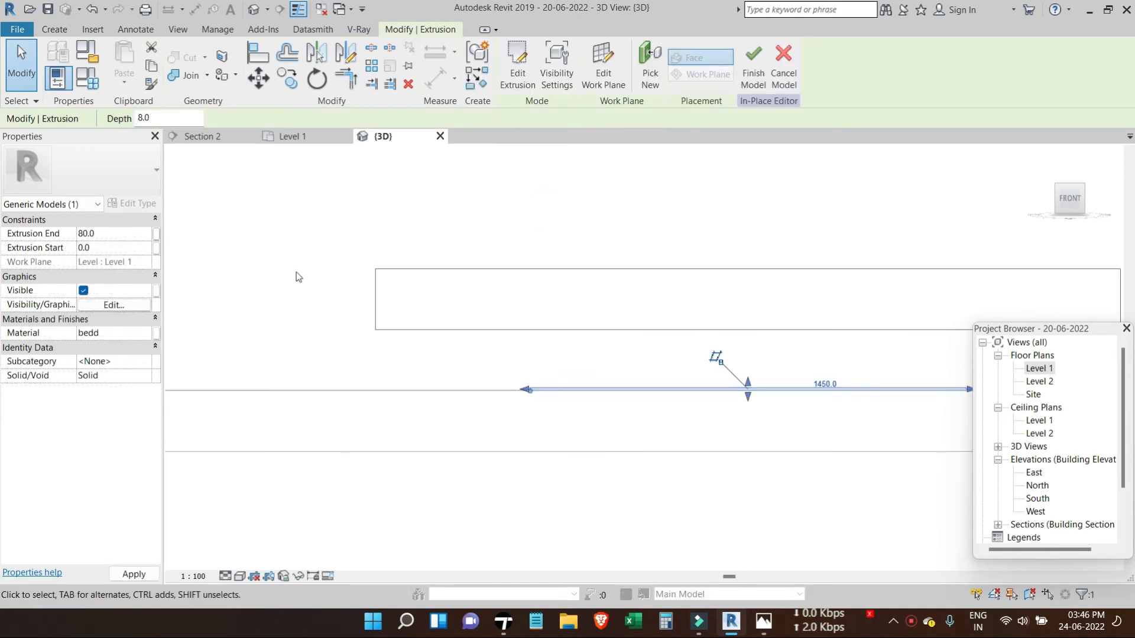
pyautogui.click(555, 223)
# - Align the underside of the bed's wide upper slab with the top of the base block
pyautogui.press('a')
pyautogui.press('l')
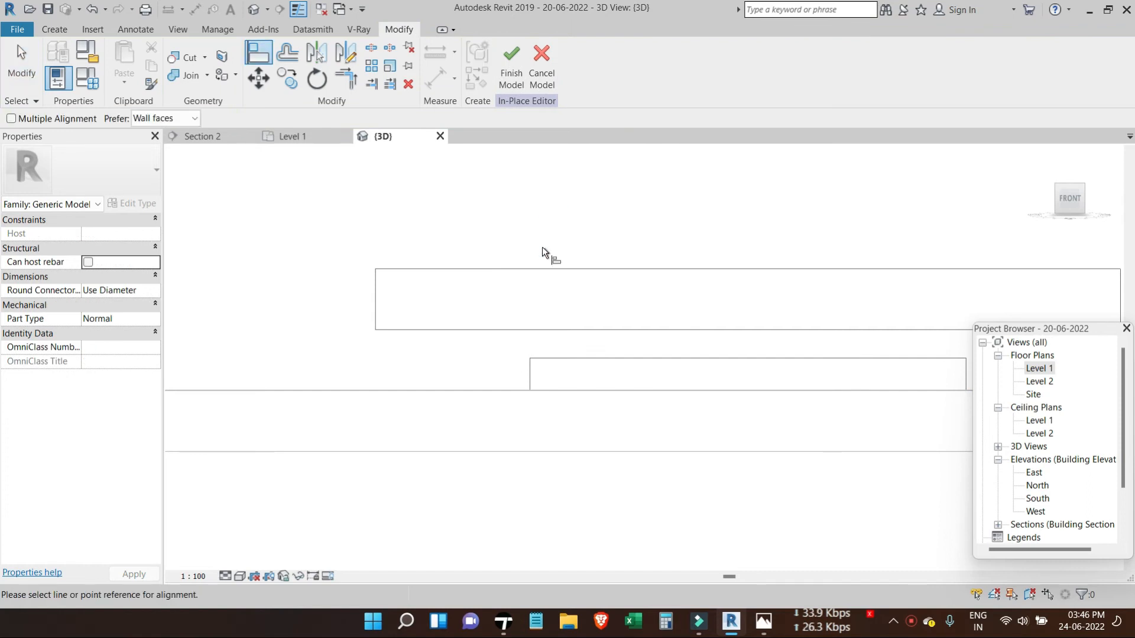
pyautogui.click(537, 331)
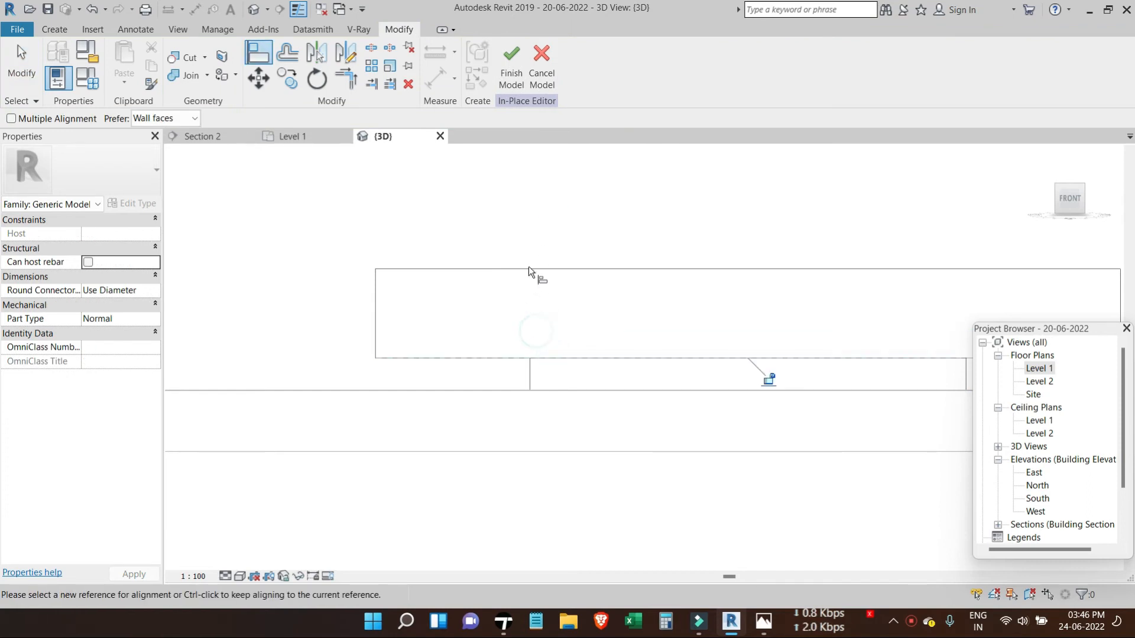
pyautogui.press('Escape')
# - Try an extrusion end of 150 on the bed's upper slab and settle on 200
pyautogui.click(545, 261)
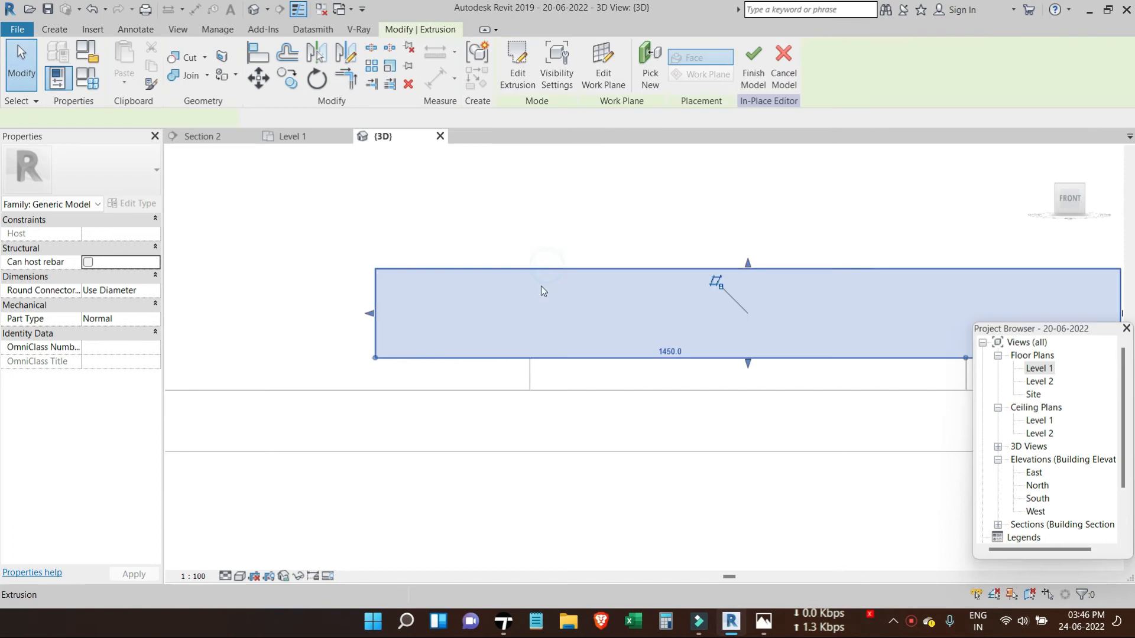
pyautogui.click(114, 234)
pyautogui.write('150')
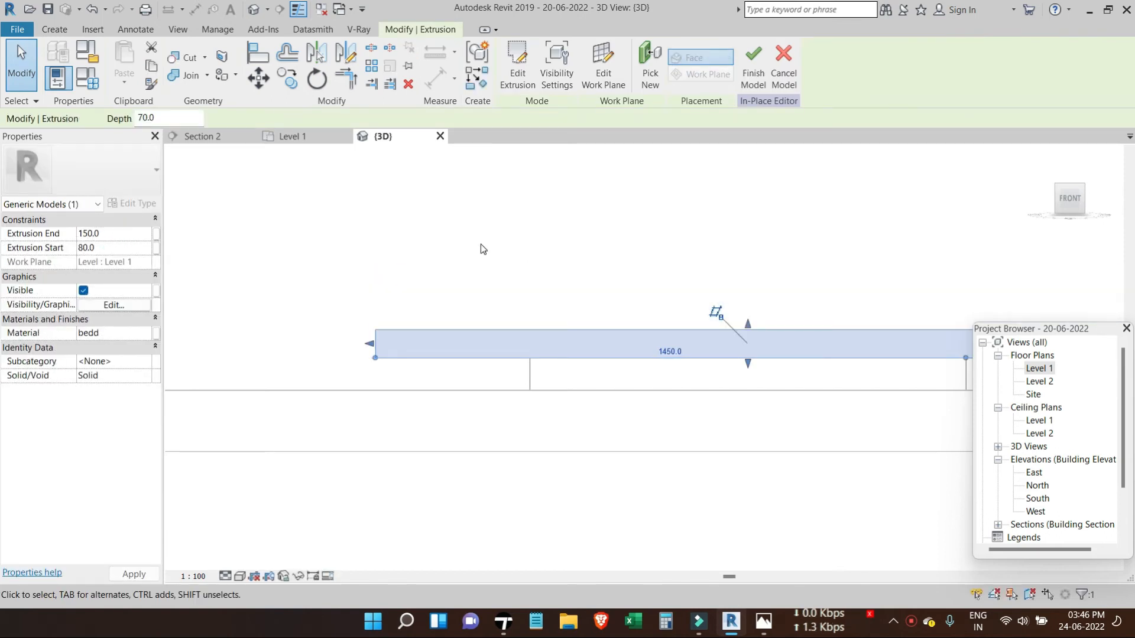
pyautogui.click(98, 232)
pyautogui.write('200')
pyautogui.press('Return')
pyautogui.click(511, 219)
# - Finish the bed platform's in-place edit and bring up the Datasmith Direct Link commands
pyautogui.scroll(-1, 512, 296)
pyautogui.scroll(-2, 515, 300)
pyautogui.keyDown('shift'); pyautogui.moveTo(518, 256); pyautogui.dragTo(498, 392, button='middle'); pyautogui.keyUp('shift')
pyautogui.scroll(-1, 519, 306)
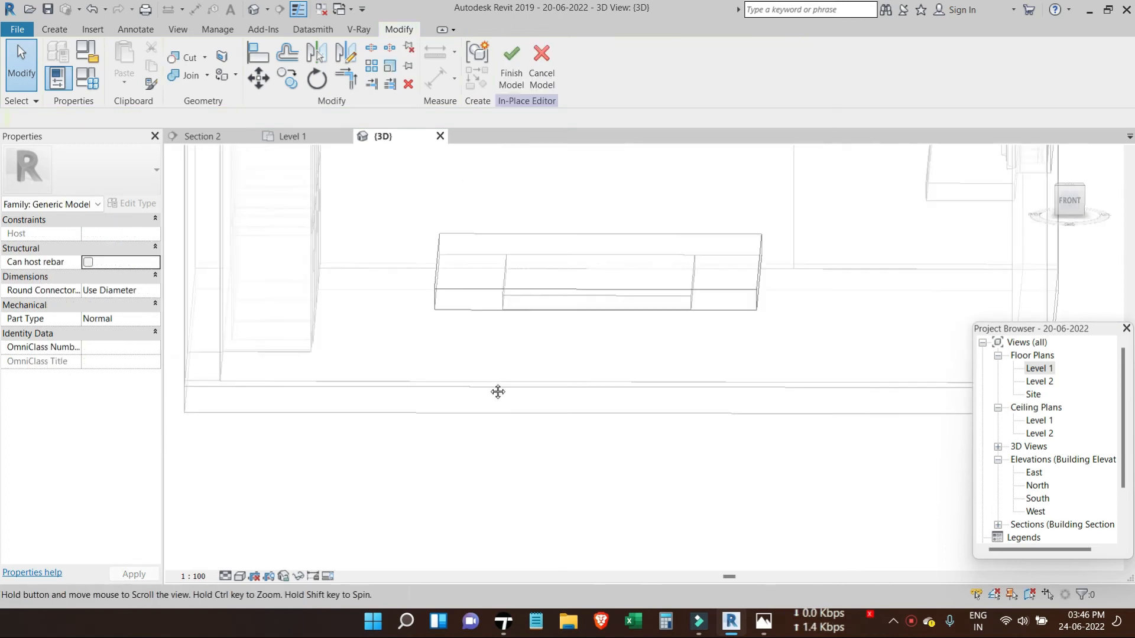
pyautogui.click(512, 65)
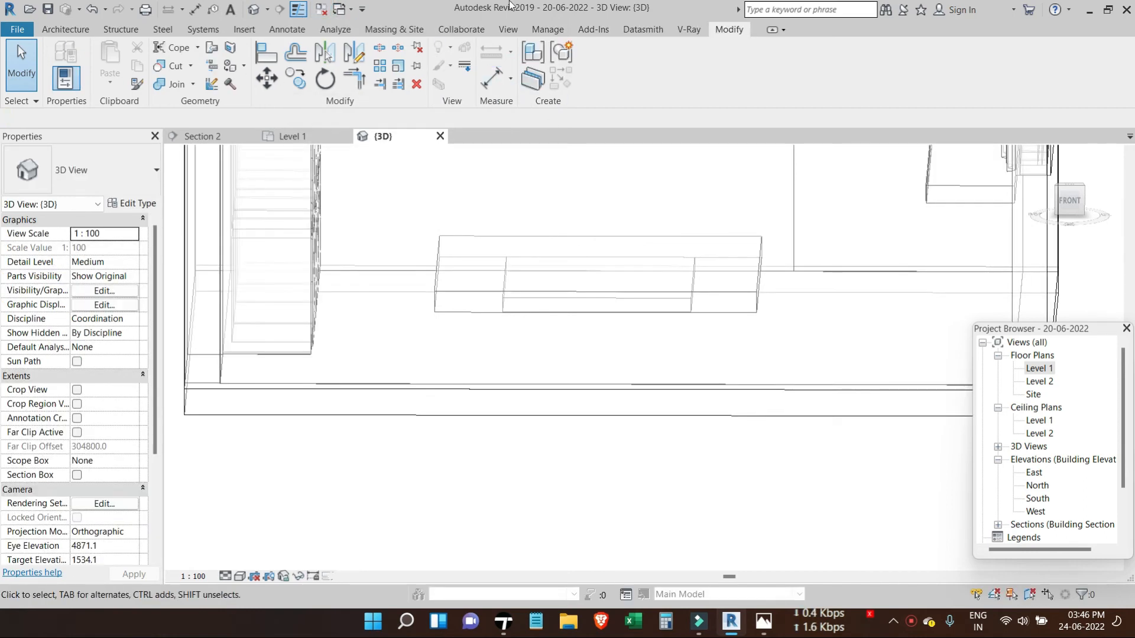
pyautogui.click(643, 29)
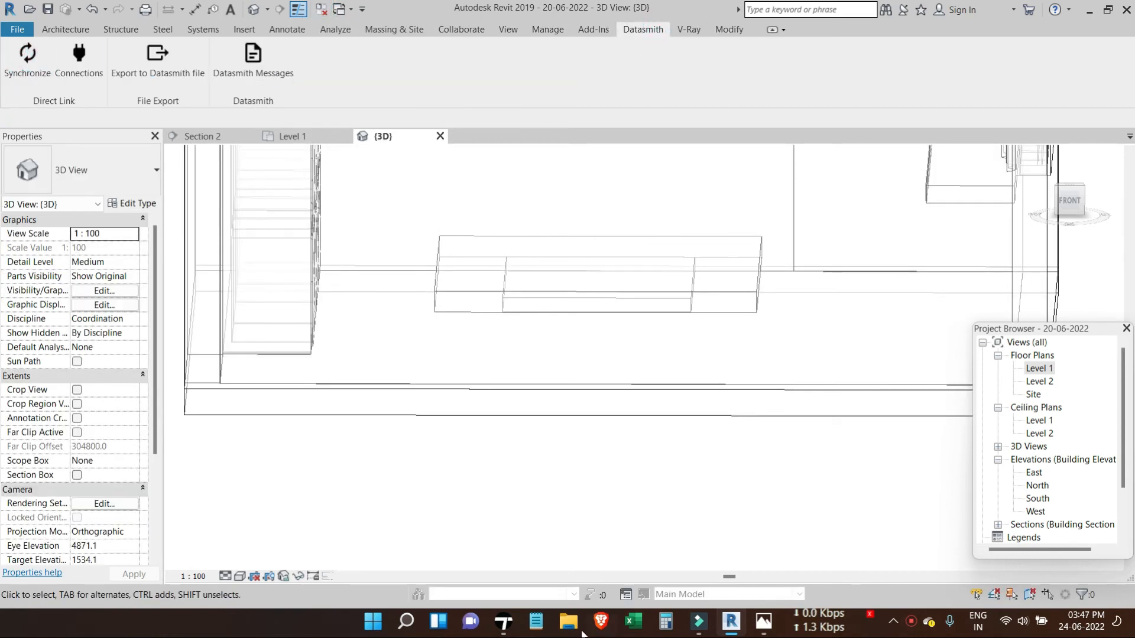
# - Switch to Twinmotion and hide the bed platform object bedd through the scene graph
pyautogui.click(505, 622)
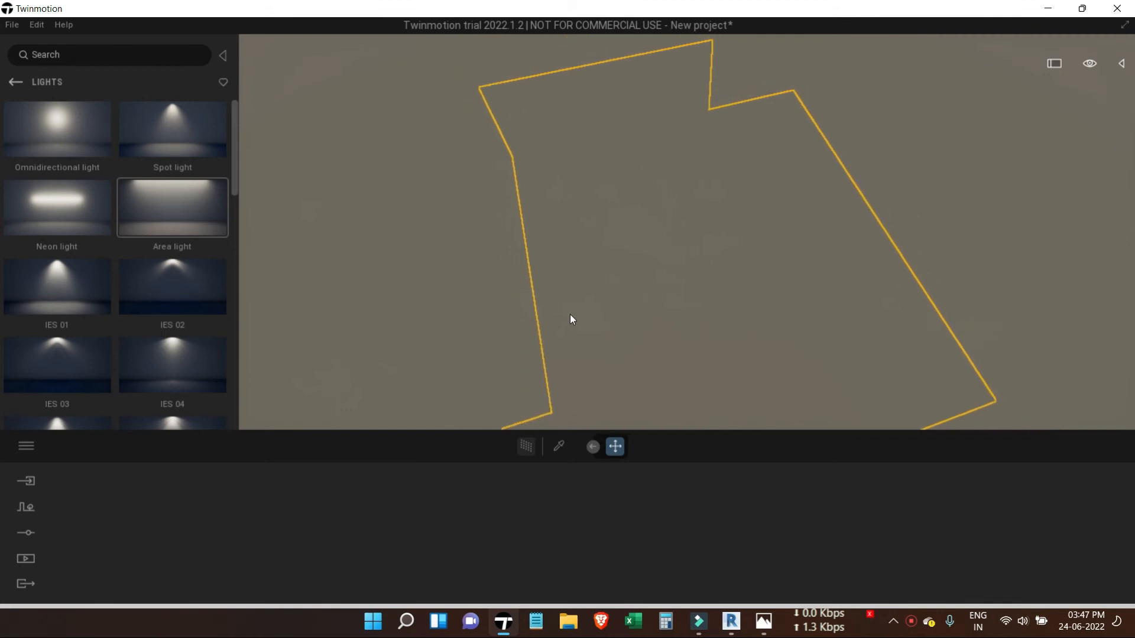
pyautogui.keyDown('shift'); pyautogui.moveTo(570, 315); pyautogui.dragTo(679, 317, button='middle'); pyautogui.keyUp('shift')
pyautogui.scroll(5, 680, 316)
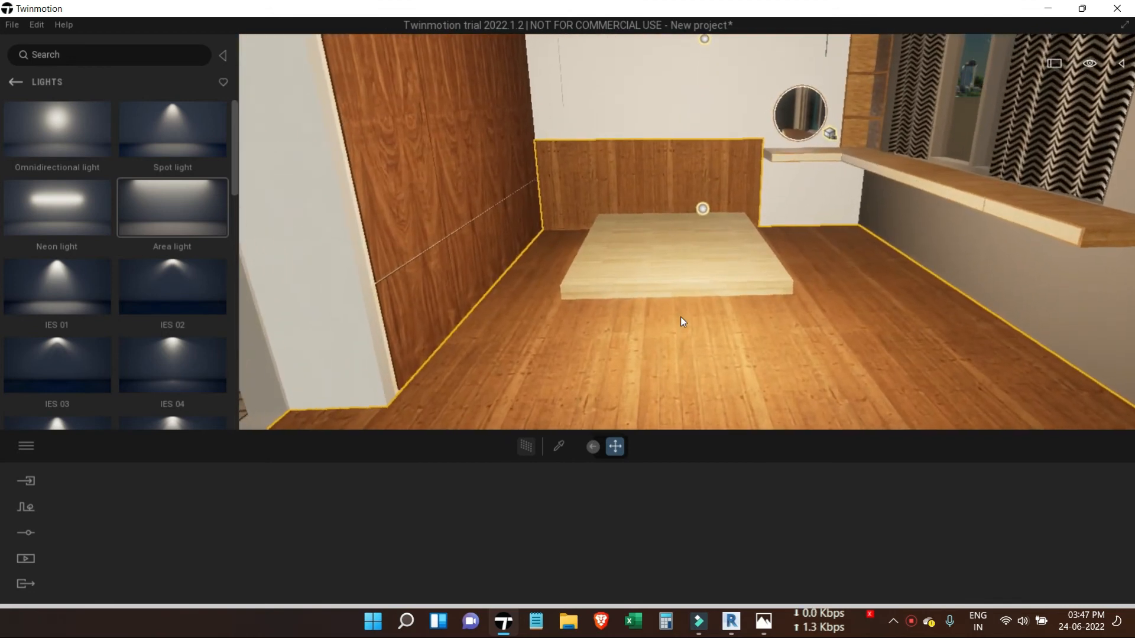
pyautogui.scroll(1, 680, 317)
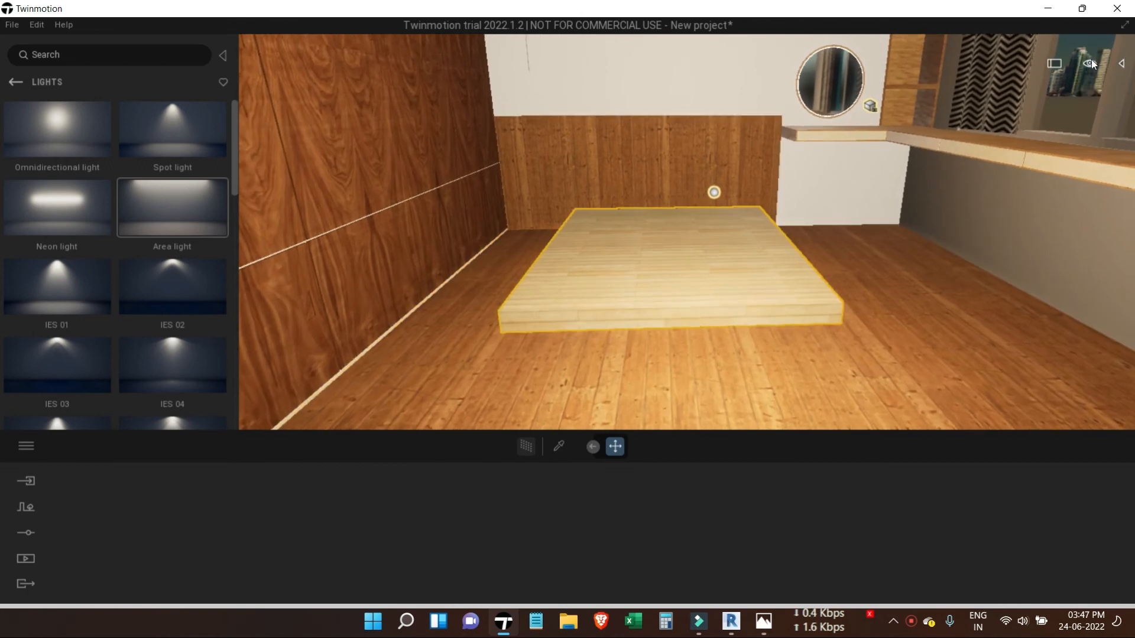
pyautogui.click(1121, 63)
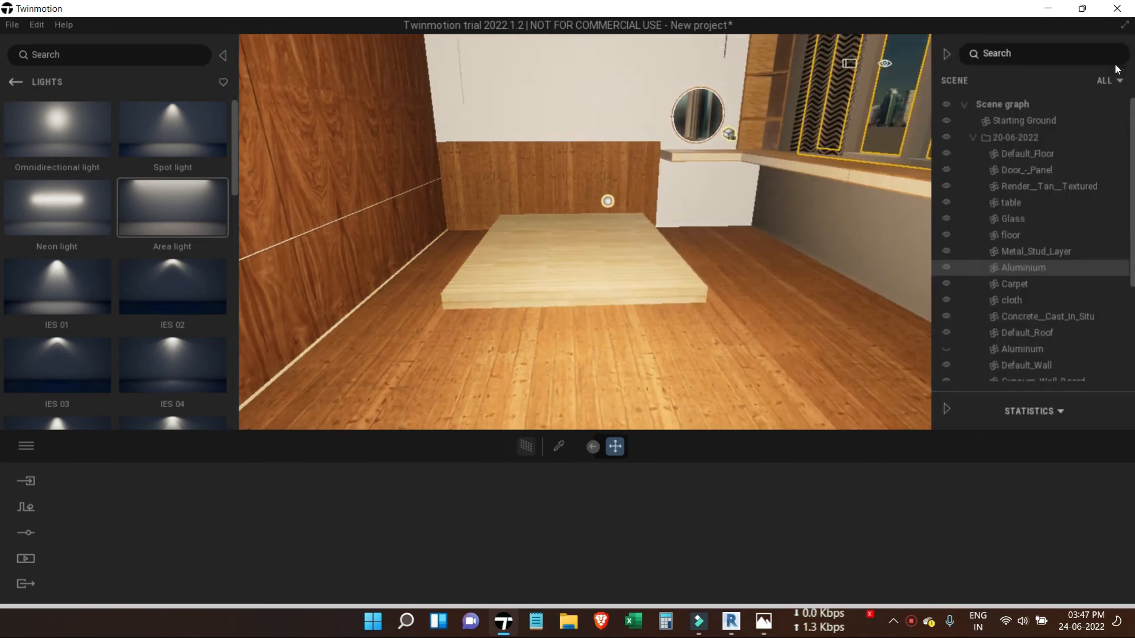
pyautogui.click(531, 296)
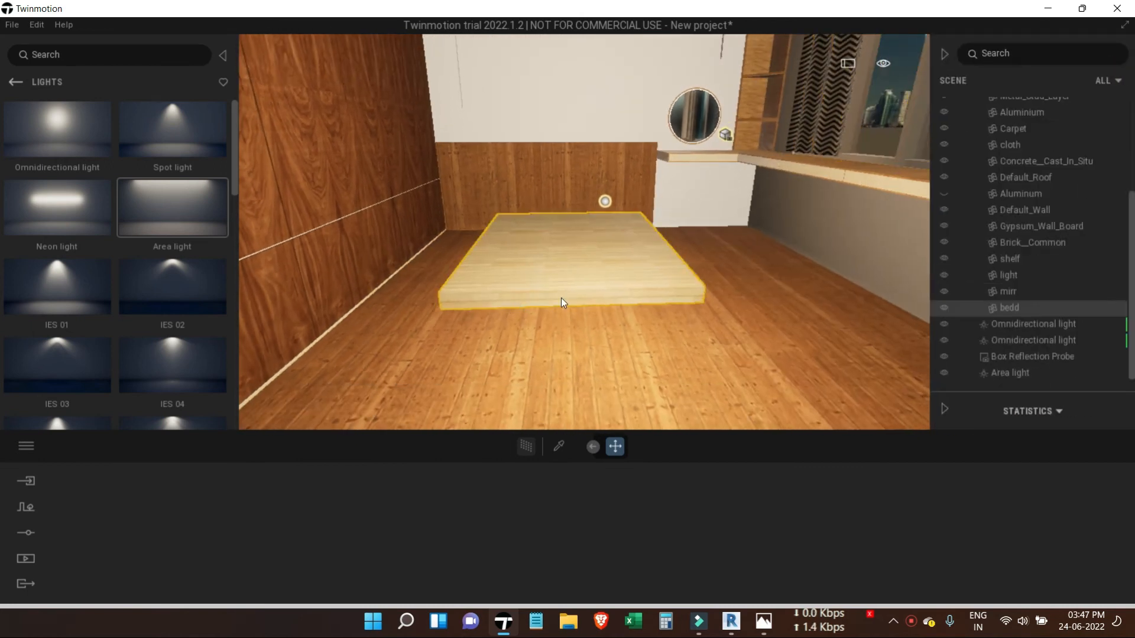
pyautogui.click(944, 308)
# - Select the area light at the bed's location and raise it about 0.82 m
pyautogui.click(569, 250)
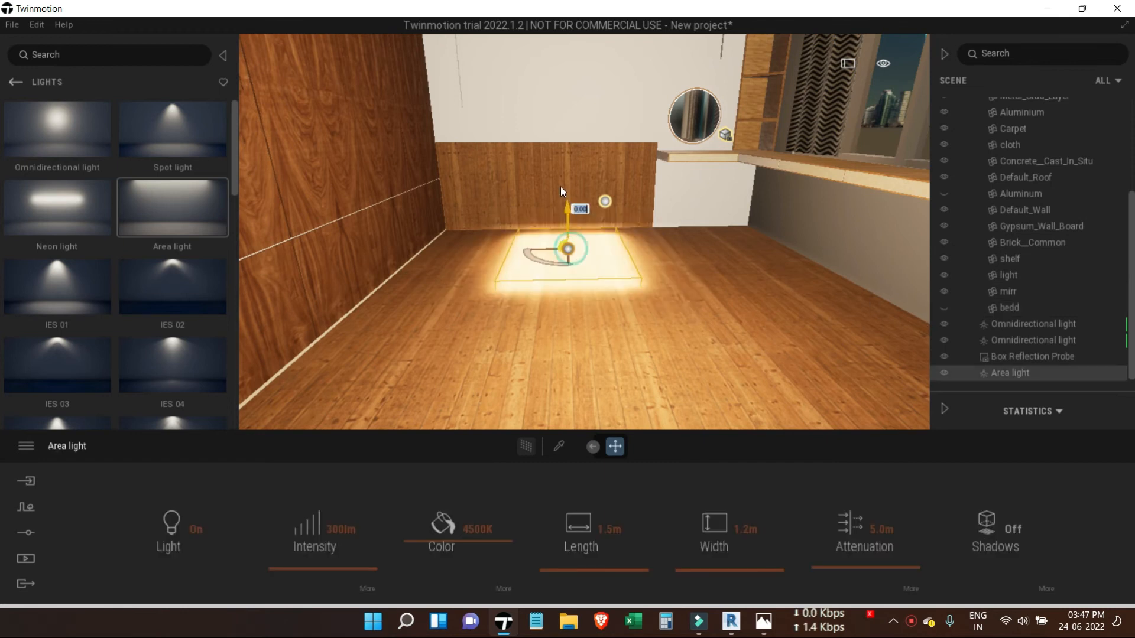
pyautogui.keyDown('shift'); pyautogui.moveTo(569, 250); pyautogui.dragTo(566, 274, button='middle'); pyautogui.keyUp('shift')
pyautogui.scroll(3, 566, 274)
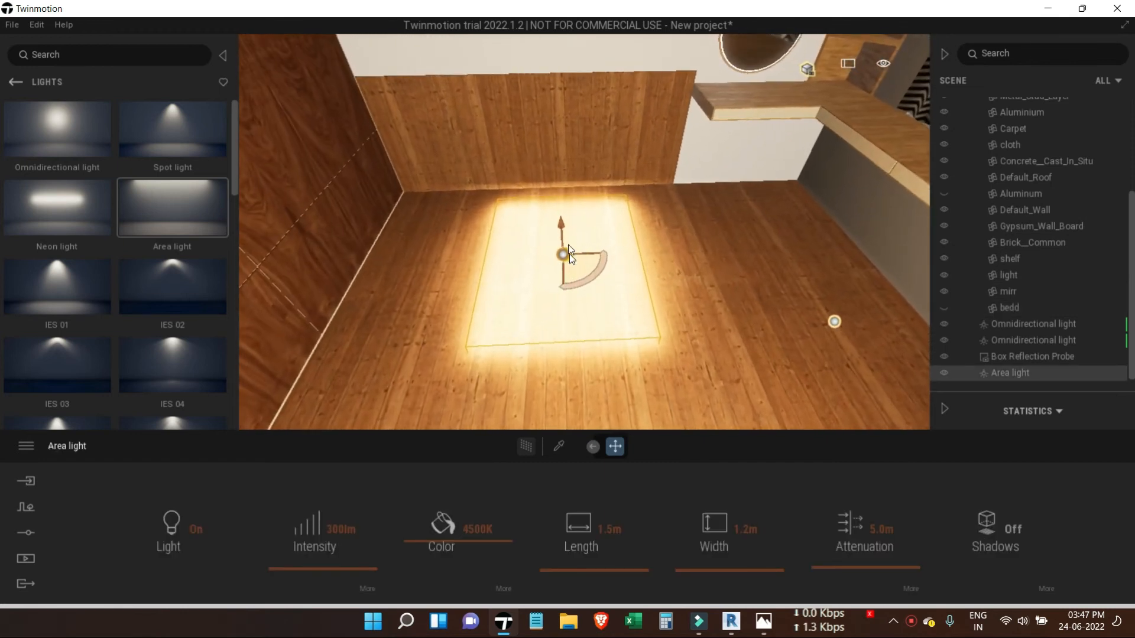
pyautogui.moveTo(558, 224); pyautogui.dragTo(569, 112)
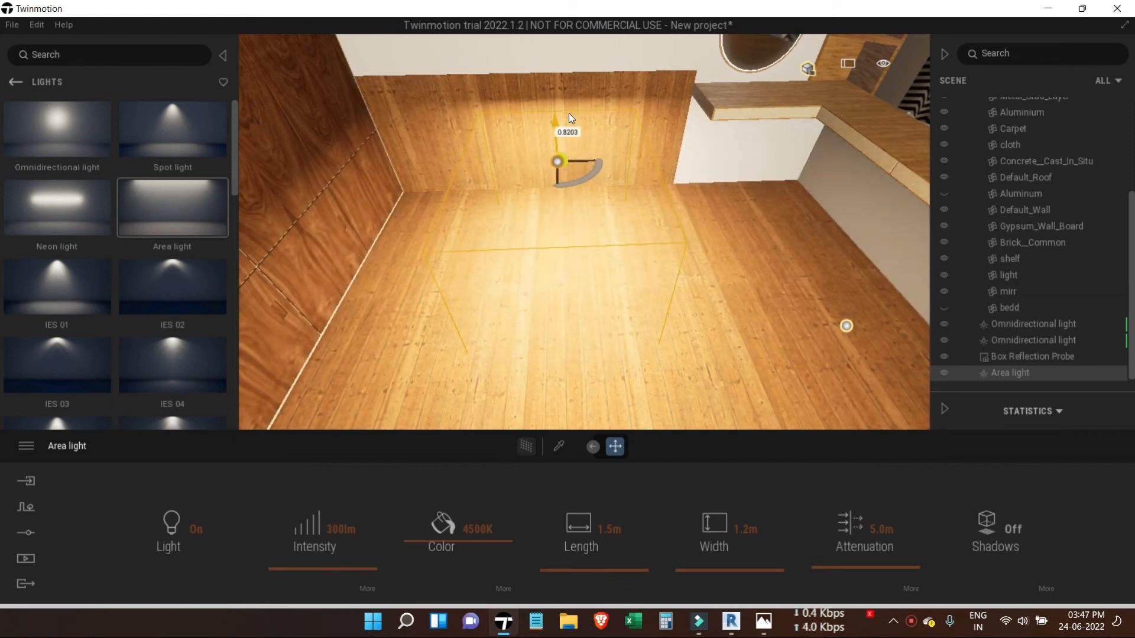
# - Show the bedd object again and set the area light's intensity to 200 lm
pyautogui.click(944, 308)
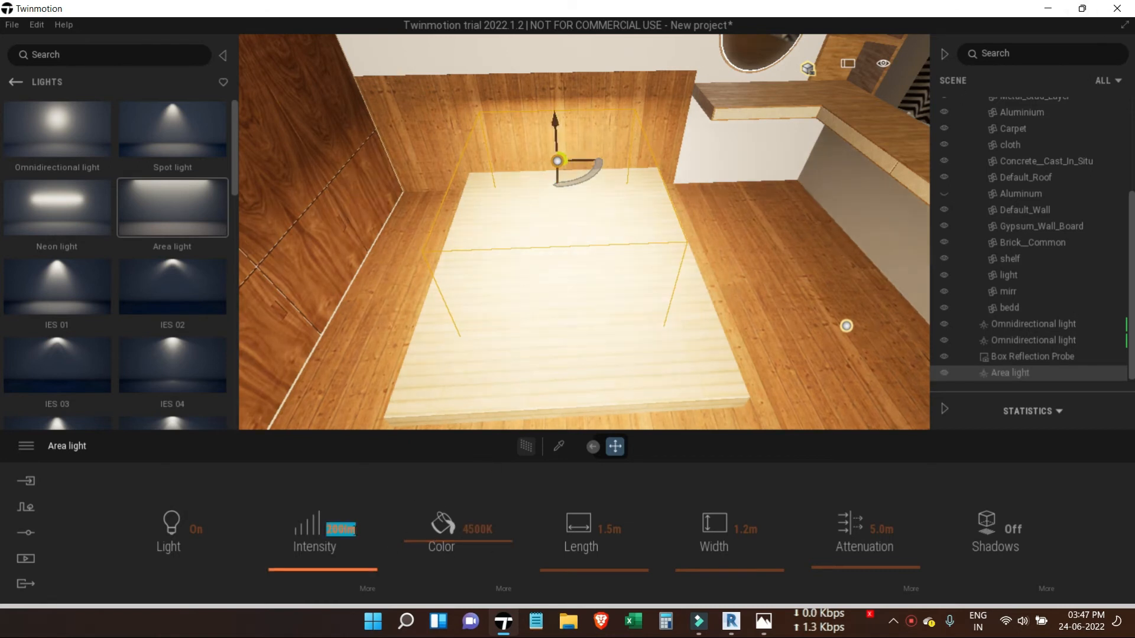
pyautogui.scroll(1, 572, 296)
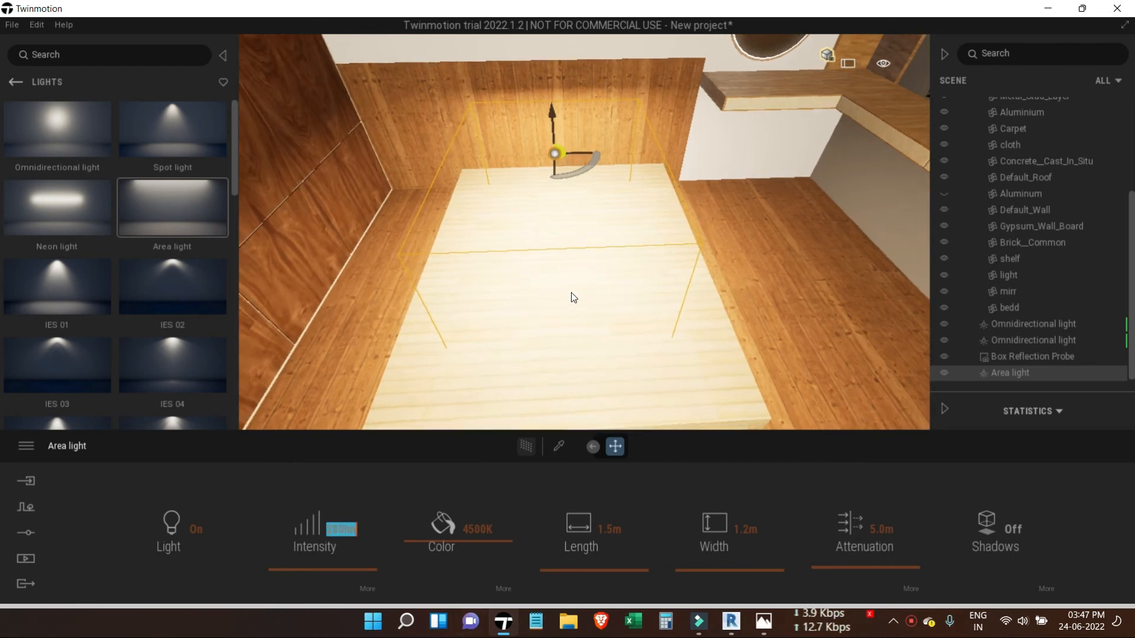
pyautogui.scroll(-4, 572, 296)
pyautogui.moveTo(555, 303)
pyautogui.mouseDown(button='middle')
pyautogui.moveTo(554, 319)
pyautogui.moveTo(545, 306)
pyautogui.mouseUp(button='middle')
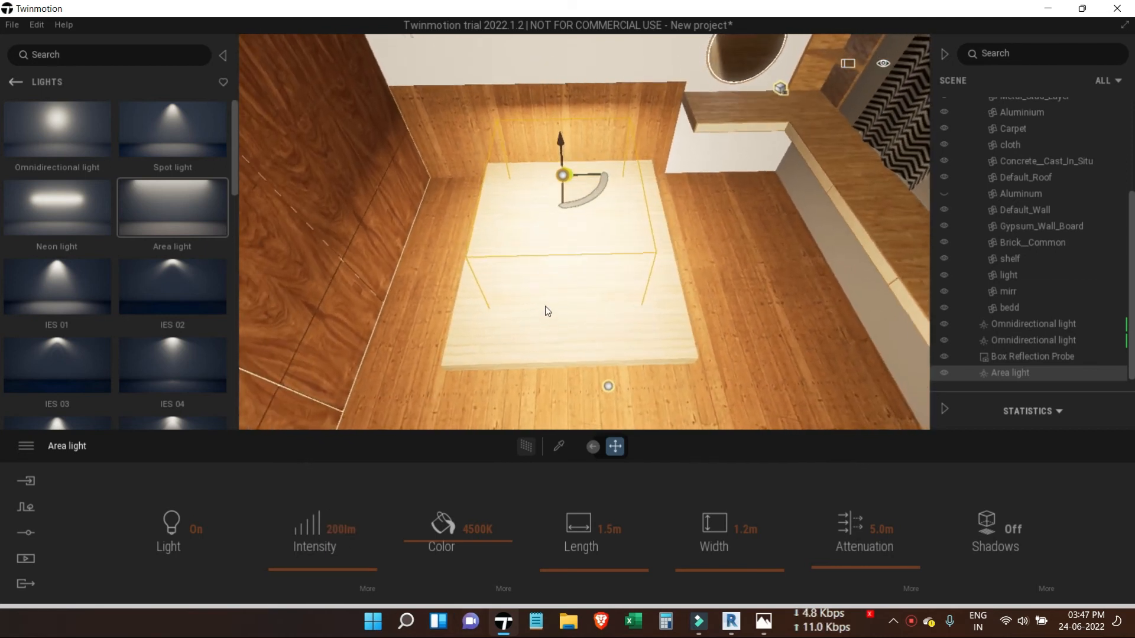
# - Set the area light's length to 2 m and shift it towards the foot of the bed platform
pyautogui.scroll(1, 545, 306)
pyautogui.write('2')
pyautogui.press('Return')
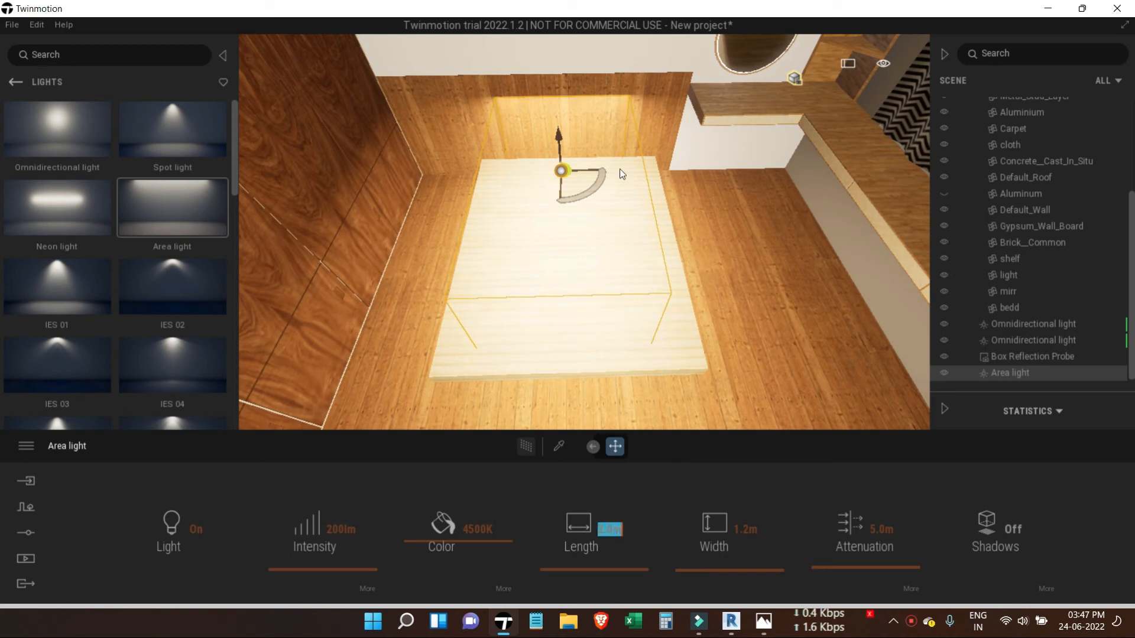
pyautogui.moveTo(561, 187)
pyautogui.mouseDown()
pyautogui.moveTo(557, 224)
pyautogui.moveTo(556, 204)
pyautogui.mouseUp()
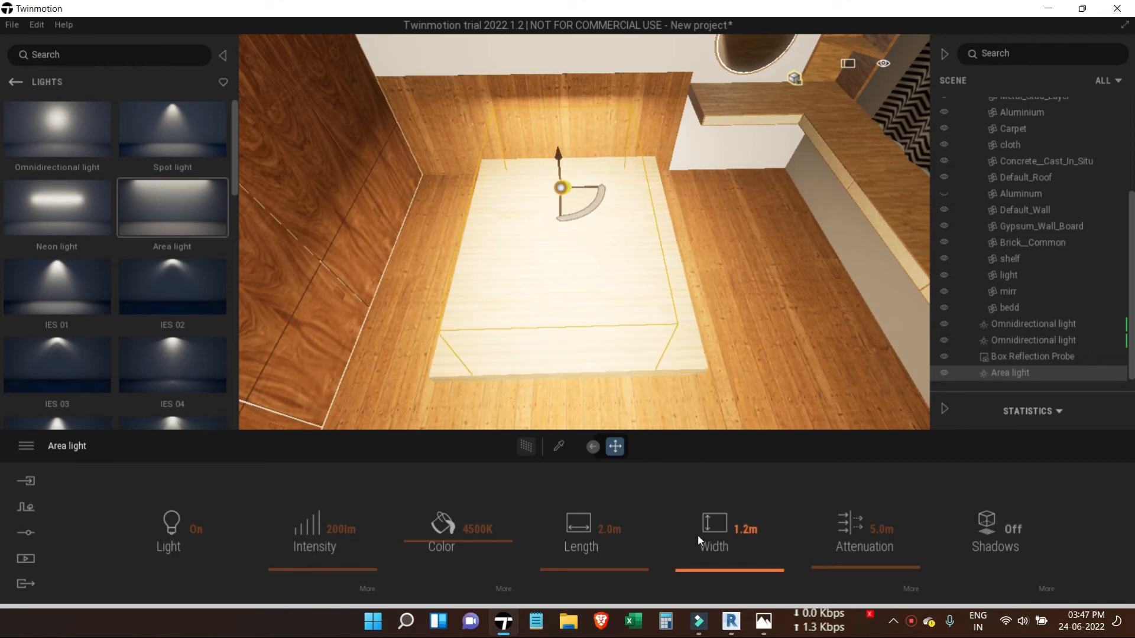
# - Set the area light's width to 1.5 m
pyautogui.click(743, 522)
pyautogui.write('1.5')
pyautogui.press('Return')
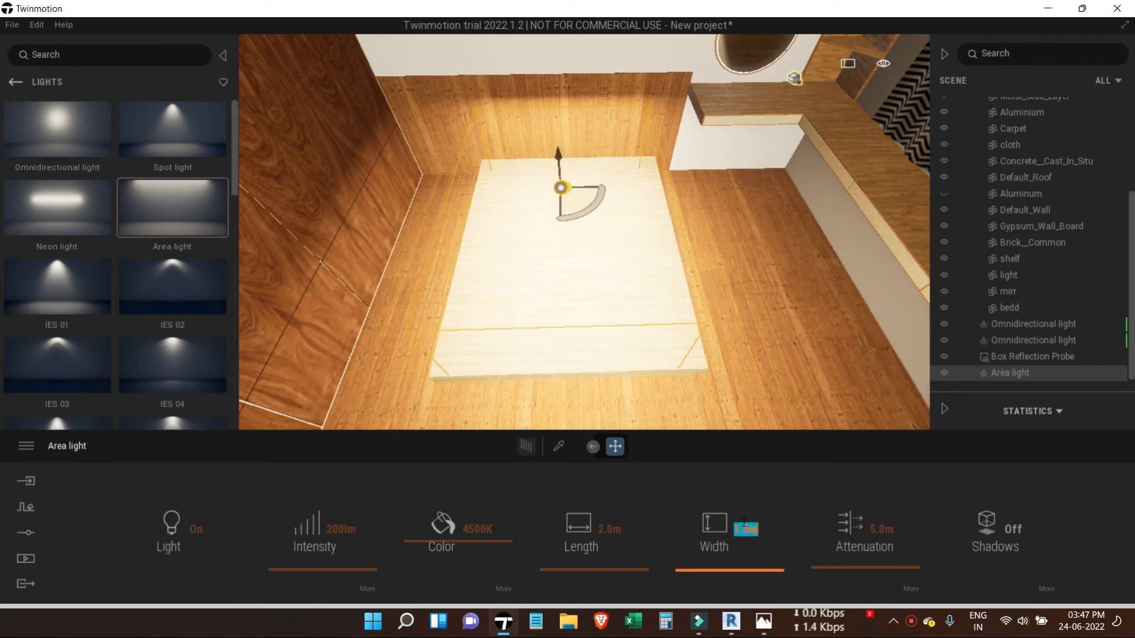
# - Lower the area light about 0.78 m so it sits beneath the bed platform, and deselect it
pyautogui.keyDown('shift'); pyautogui.moveTo(562, 249); pyautogui.dragTo(559, 160, button='middle'); pyautogui.keyUp('shift')
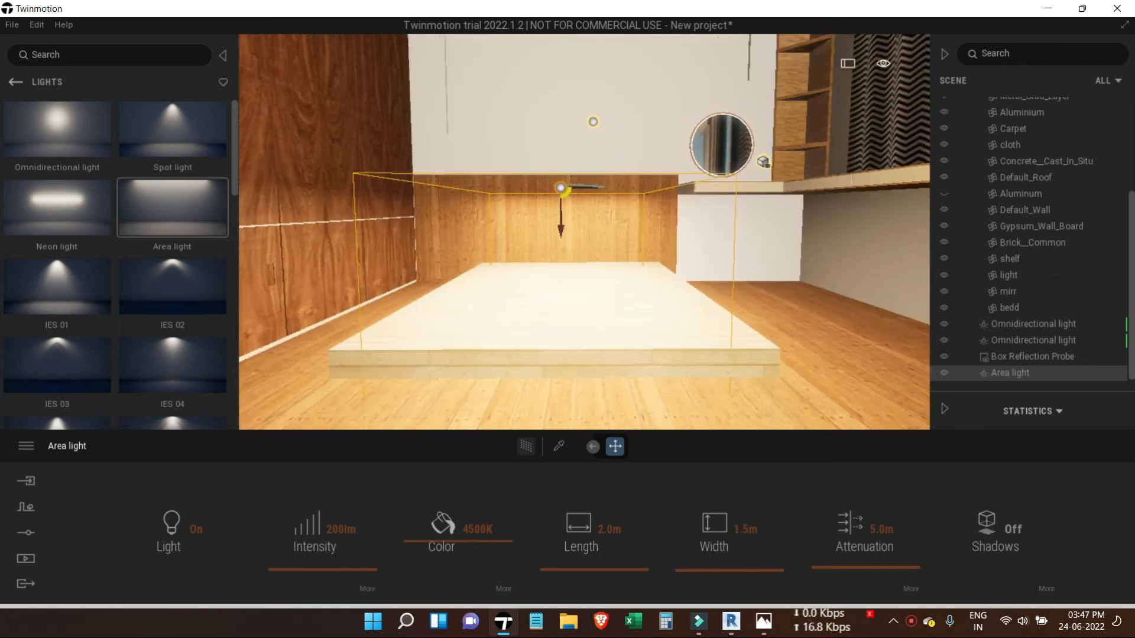
pyautogui.moveTo(579, 186); pyautogui.dragTo(580, 188)
pyautogui.moveTo(562, 228); pyautogui.dragTo(542, 335)
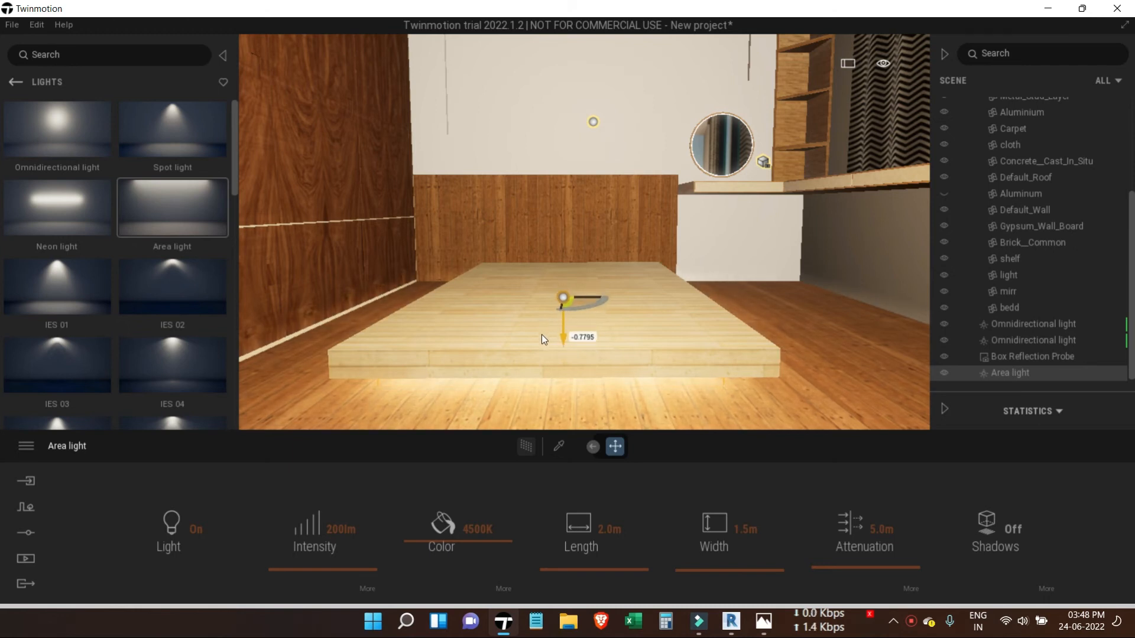
pyautogui.click(810, 316)
# - Collapse the scene graph and examine the glow under the bed from across the room
pyautogui.scroll(-3, 809, 317)
pyautogui.scroll(-3, 809, 317)
pyautogui.moveTo(640, 342)
pyautogui.keyDown('shift'); pyautogui.mouseDown(button='middle')
pyautogui.moveTo(638, 268)
pyautogui.moveTo(639, 335)
pyautogui.moveTo(654, 346)
pyautogui.moveTo(659, 272)
pyautogui.moveTo(644, 360)
pyautogui.mouseUp(button='middle'); pyautogui.keyUp('shift')
pyautogui.click(944, 54)
pyautogui.keyDown('shift'); pyautogui.moveTo(572, 343); pyautogui.dragTo(460, 245, button='middle'); pyautogui.keyUp('shift')
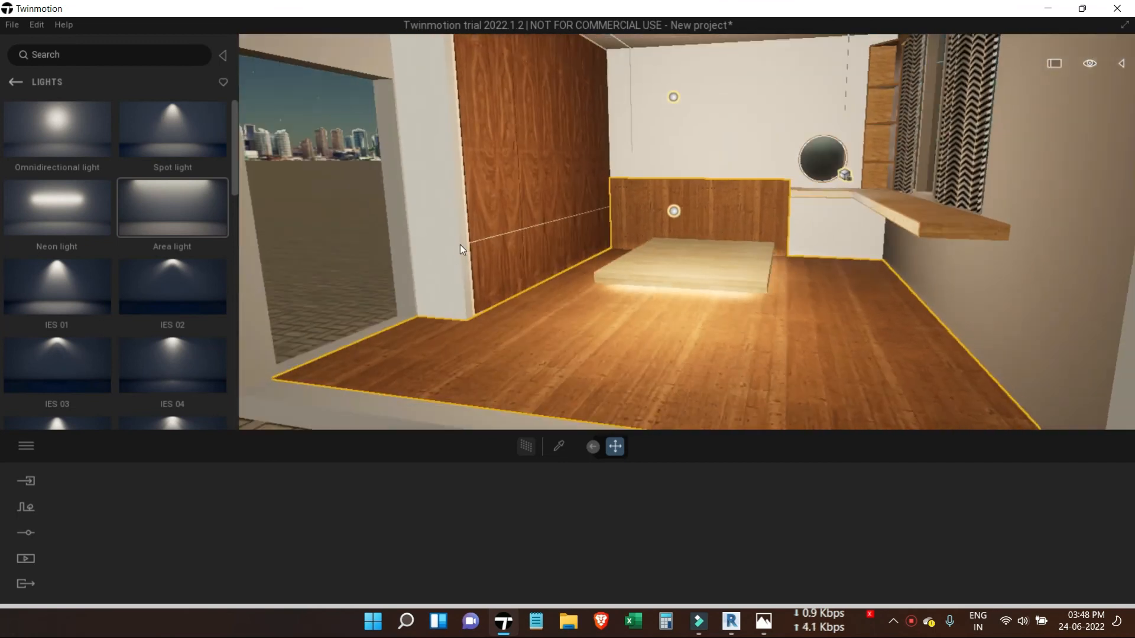
# - Search the asset library for "Door" and browse the listing to the Simple Rotating door models
pyautogui.click(15, 83)
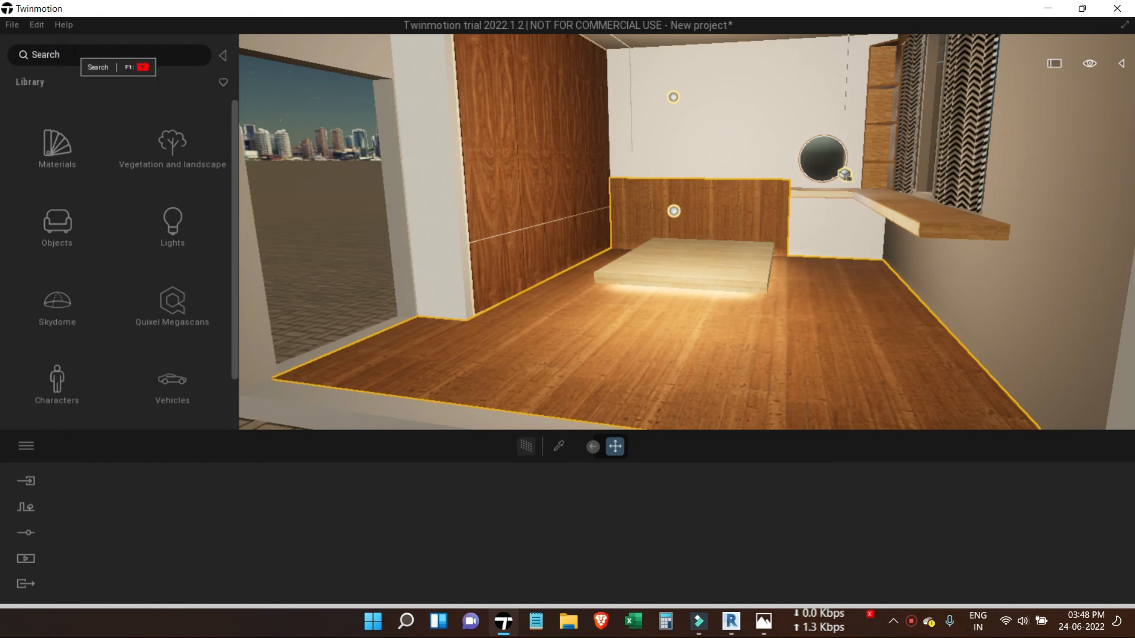
pyautogui.press('Return')
pyautogui.scroll(-4, 134, 307)
pyautogui.scroll(-8, 165, 299)
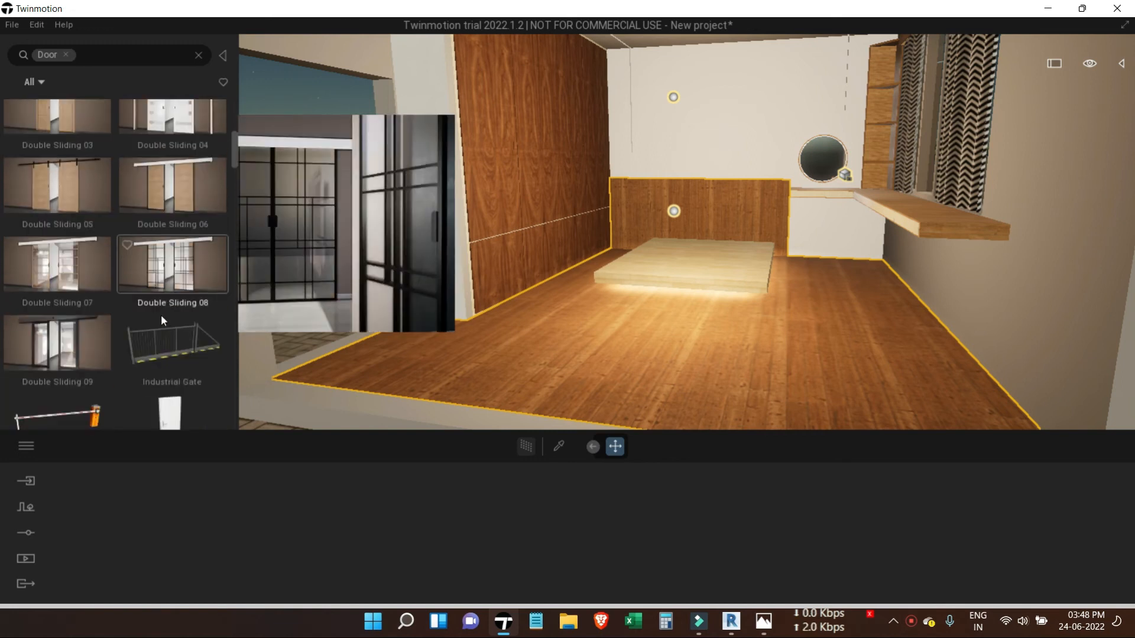
pyautogui.scroll(-5, 161, 316)
pyautogui.scroll(-1, 173, 355)
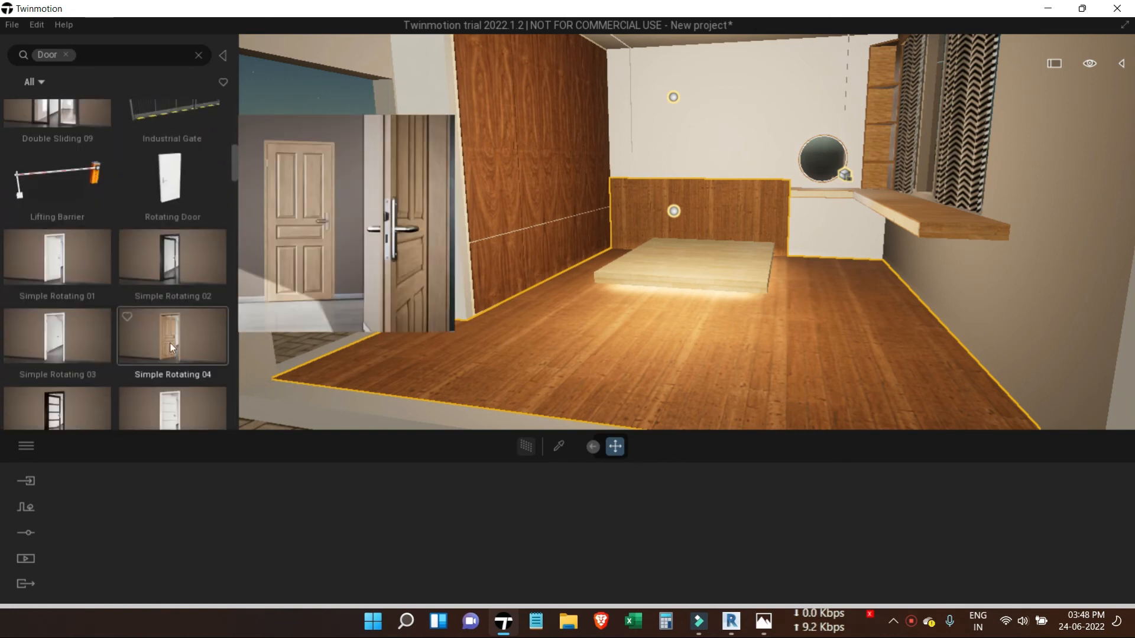
pyautogui.moveTo(180, 339); pyautogui.dragTo(133, 263)
pyautogui.scroll(-8, 155, 334)
pyautogui.scroll(-4, 385, 279)
pyautogui.scroll(-2, 384, 279)
# - Place the Simple Rotating 04 door in the room's exterior wall opening, deselect it and return to the bed area
pyautogui.keyDown('shift'); pyautogui.moveTo(362, 352); pyautogui.dragTo(531, 384, button='middle'); pyautogui.keyUp('shift')
pyautogui.scroll(-2, 514, 333)
pyautogui.keyDown('shift'); pyautogui.moveTo(516, 333); pyautogui.dragTo(626, 298, button='middle'); pyautogui.keyUp('shift')
pyautogui.keyDown('shift'); pyautogui.moveTo(1005, 352); pyautogui.dragTo(565, 108, button='middle'); pyautogui.keyUp('shift')
pyautogui.moveTo(235, 211); pyautogui.dragTo(242, 179)
pyautogui.moveTo(139, 179); pyautogui.dragTo(697, 276)
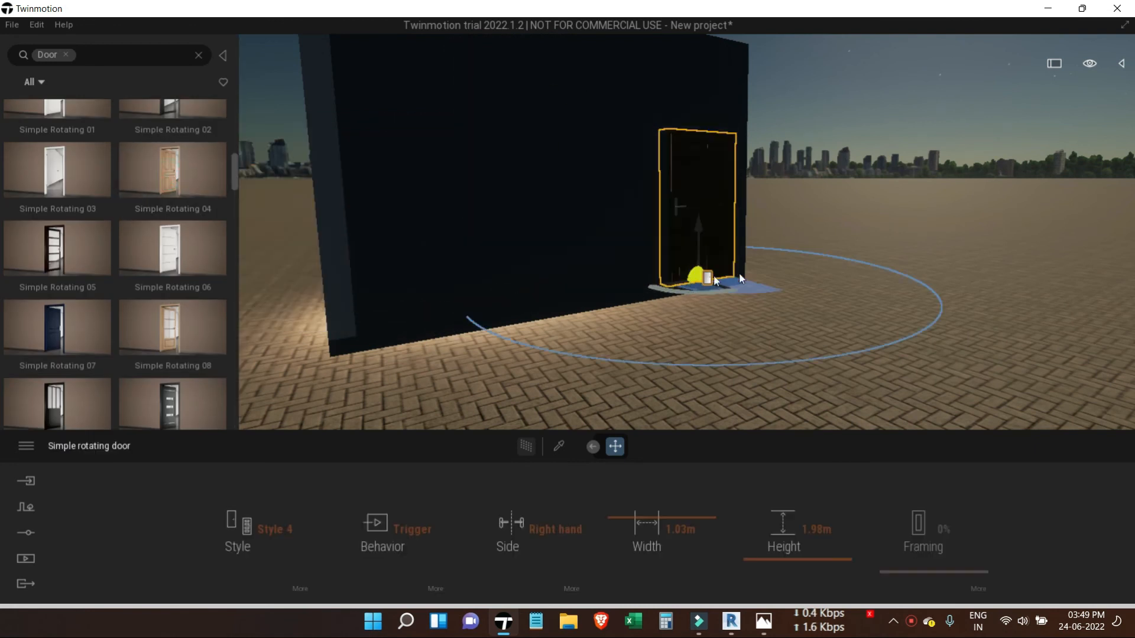
pyautogui.click(858, 195)
pyautogui.keyDown('shift'); pyautogui.moveTo(859, 203); pyautogui.dragTo(846, 241, button='middle'); pyautogui.keyUp('shift')
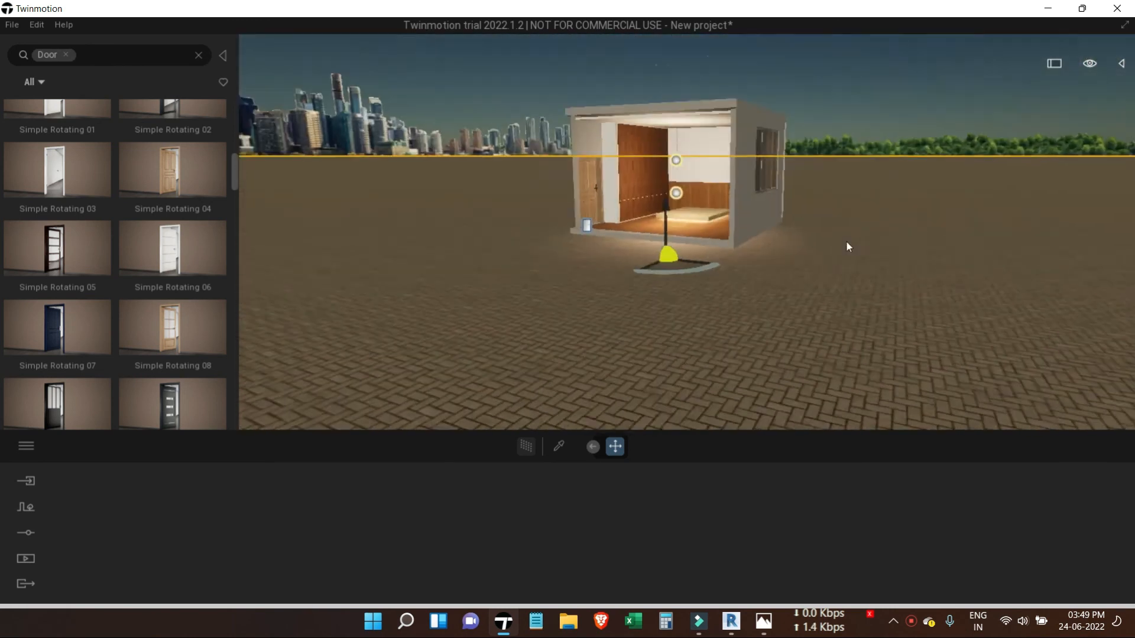
pyautogui.doubleClick(558, 236)
pyautogui.keyDown('shift'); pyautogui.moveTo(648, 271); pyautogui.dragTo(586, 289, button='middle'); pyautogui.keyUp('shift')
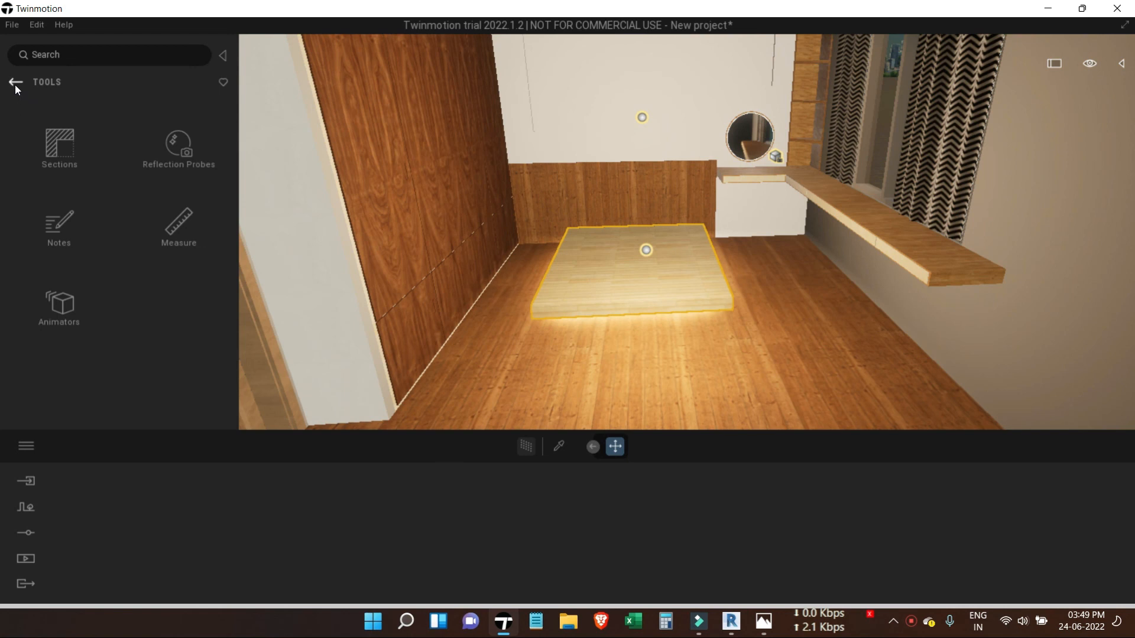
# - Look through the Quixel Megascans 3D asset categories in the library
pyautogui.click(15, 84)
pyautogui.scroll(-2, 86, 325)
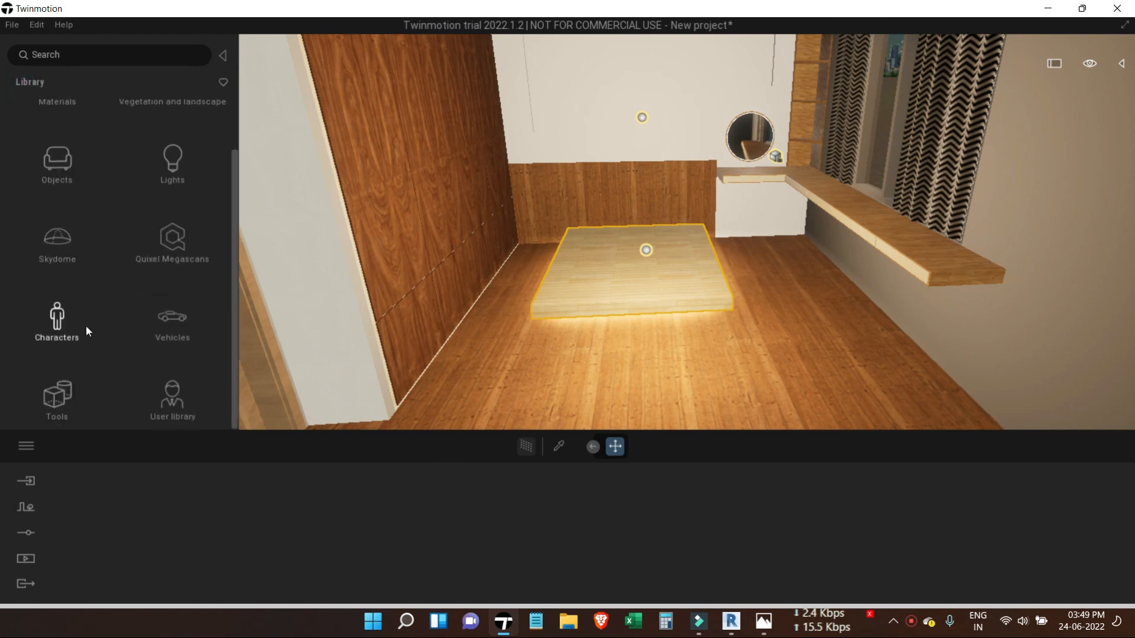
pyautogui.scroll(2, 177, 272)
pyautogui.click(173, 273)
pyautogui.click(70, 146)
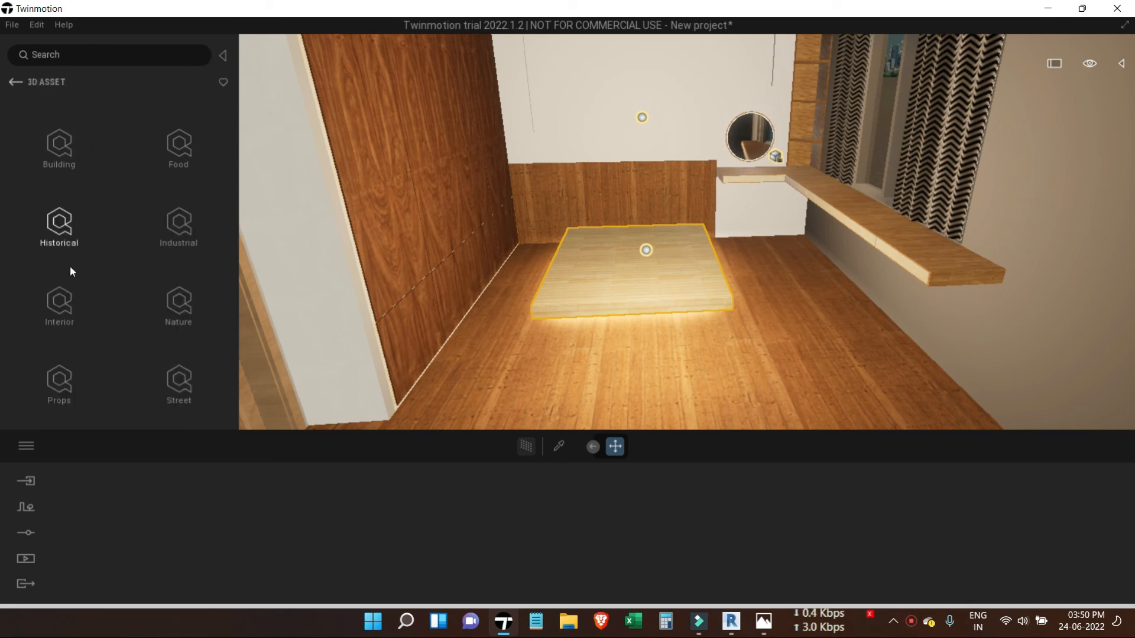
pyautogui.click(15, 83)
pyautogui.click(15, 84)
# - Place a Chamfer Box primitive on the bed platform as a mattress
pyautogui.click(56, 230)
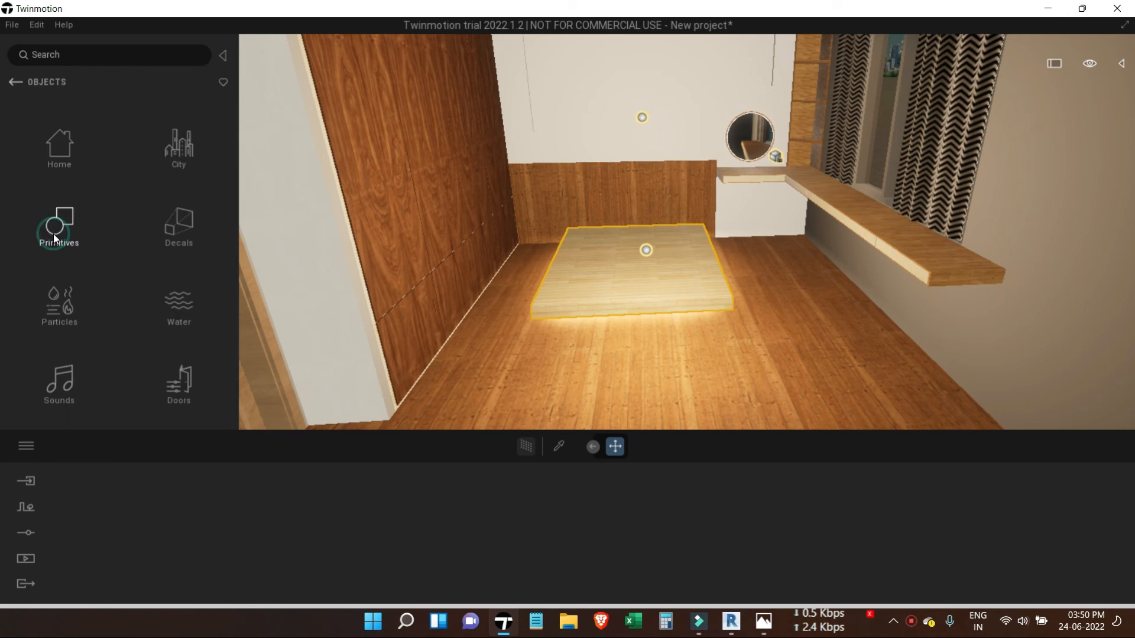
pyautogui.click(59, 236)
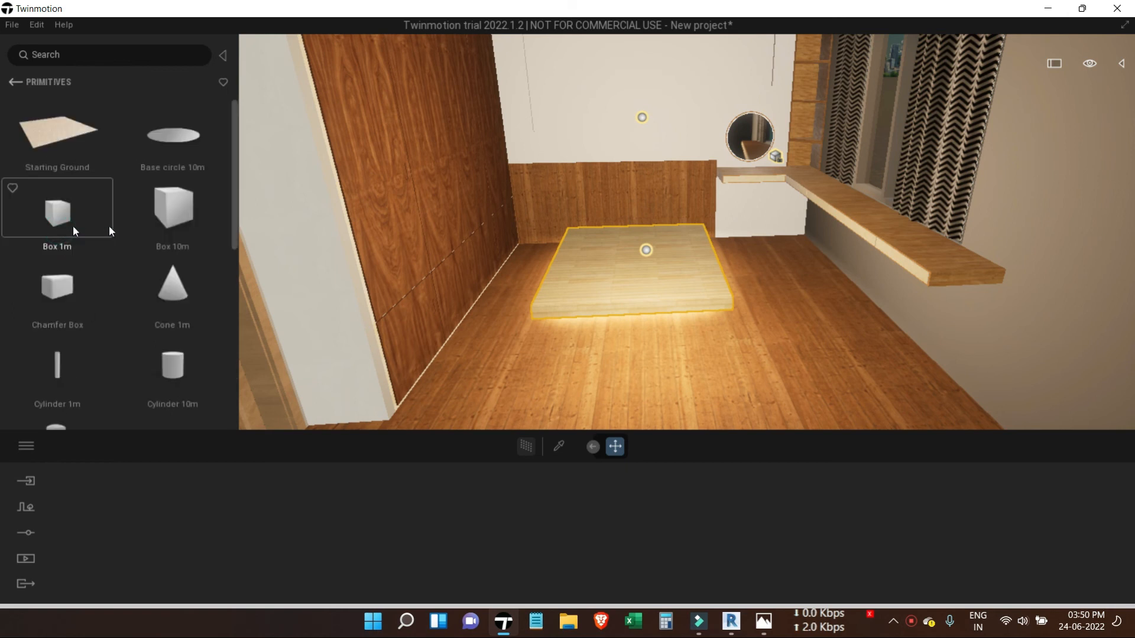
pyautogui.moveTo(53, 285); pyautogui.dragTo(633, 278)
pyautogui.scroll(5, 632, 277)
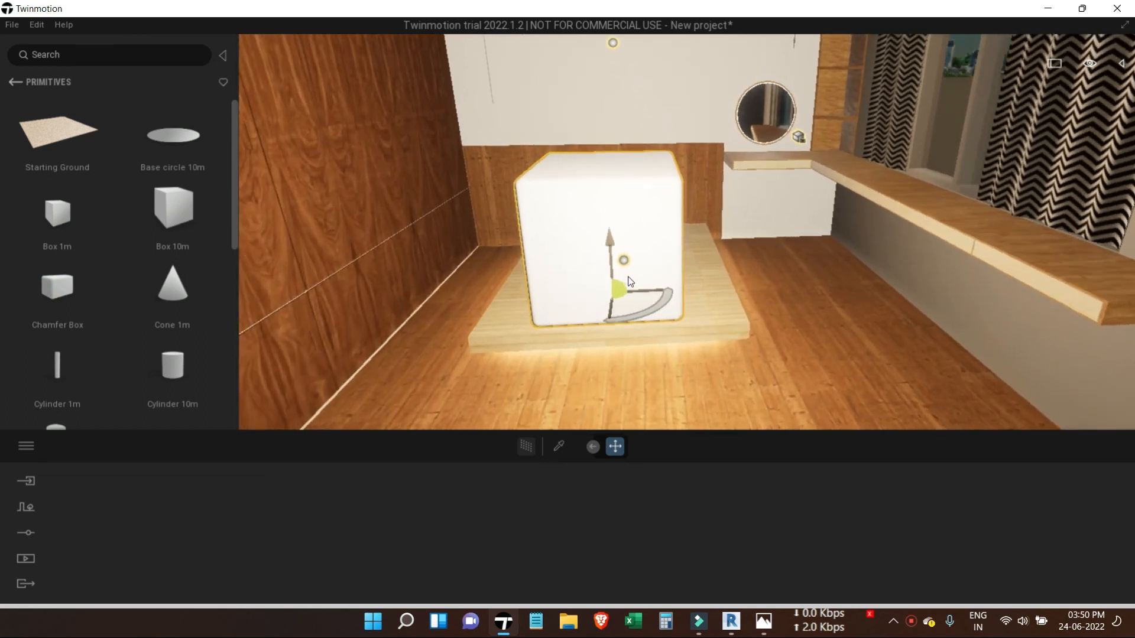
# - Scale the chamfer box vertically to roughly half its height
pyautogui.click(593, 446)
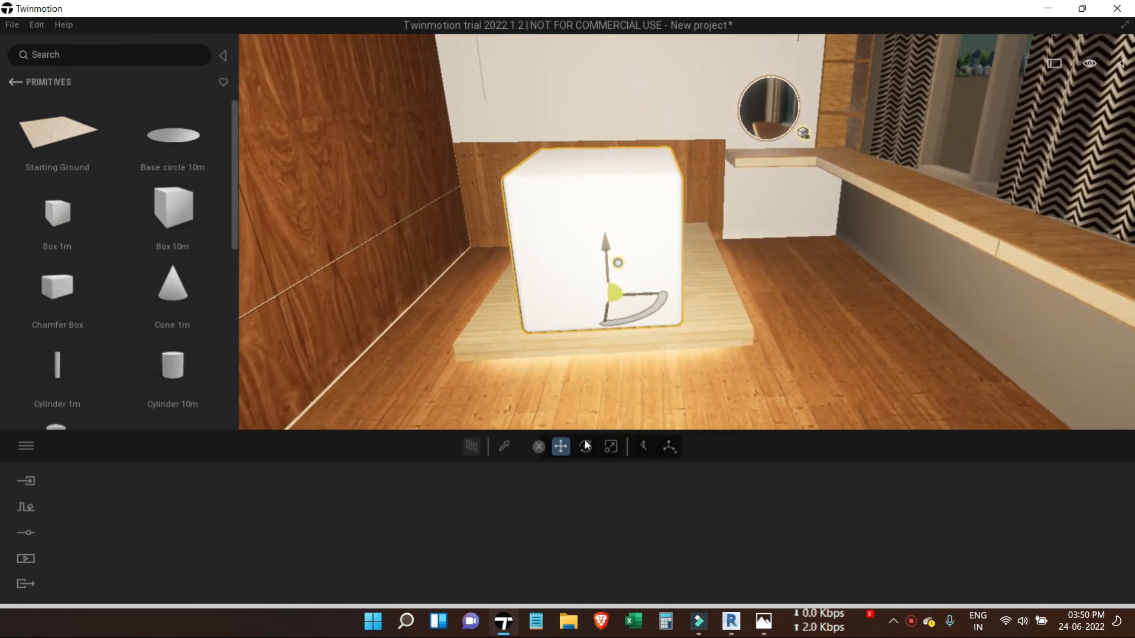
pyautogui.click(611, 446)
pyautogui.moveTo(606, 247); pyautogui.dragTo(614, 362)
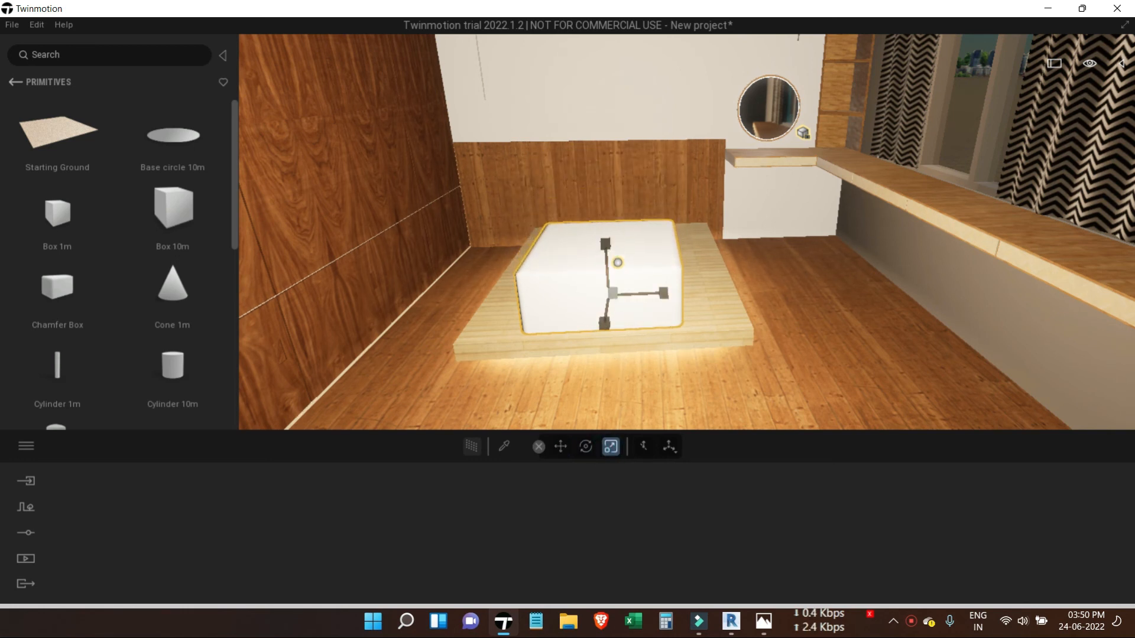
pyautogui.keyDown('shift'); pyautogui.moveTo(720, 368); pyautogui.dragTo(715, 362, button='middle'); pyautogui.keyUp('shift')
pyautogui.scroll(6, 541, 279)
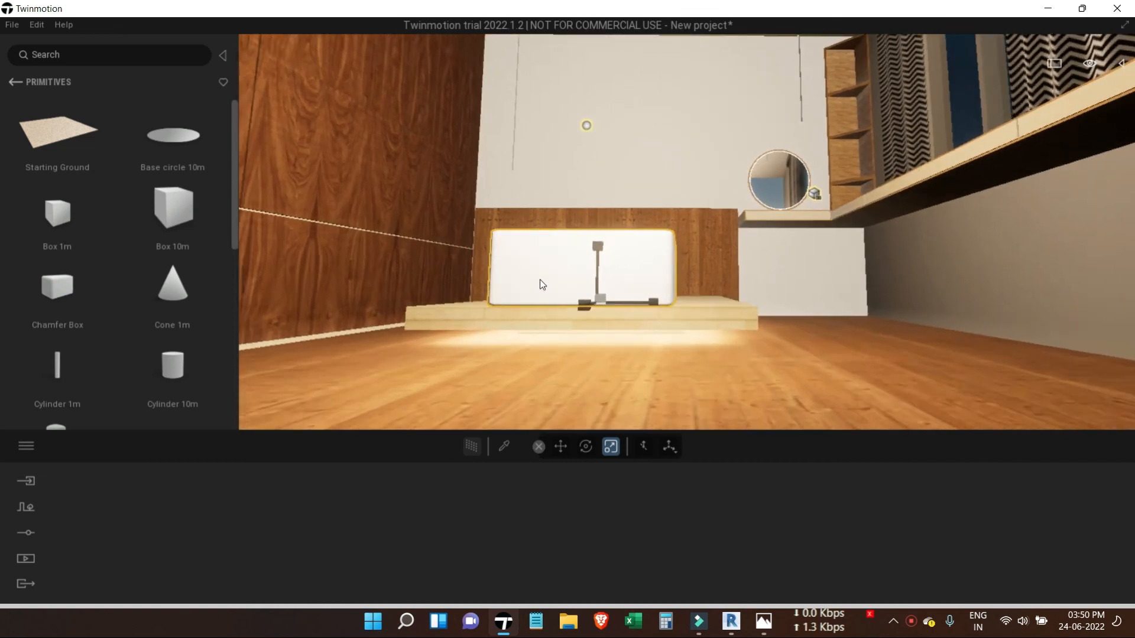
# - Stretch the box towards the foot of the platform and reduce its height by a scale factor of about 0.72
pyautogui.keyDown('shift'); pyautogui.moveTo(601, 355); pyautogui.dragTo(552, 296, button='middle'); pyautogui.keyUp('shift')
pyautogui.scroll(5, 582, 303)
pyautogui.click(538, 293)
pyautogui.moveTo(538, 317); pyautogui.dragTo(526, 425)
pyautogui.keyDown('shift'); pyautogui.moveTo(690, 347); pyautogui.dragTo(700, 331, button='middle'); pyautogui.keyUp('shift')
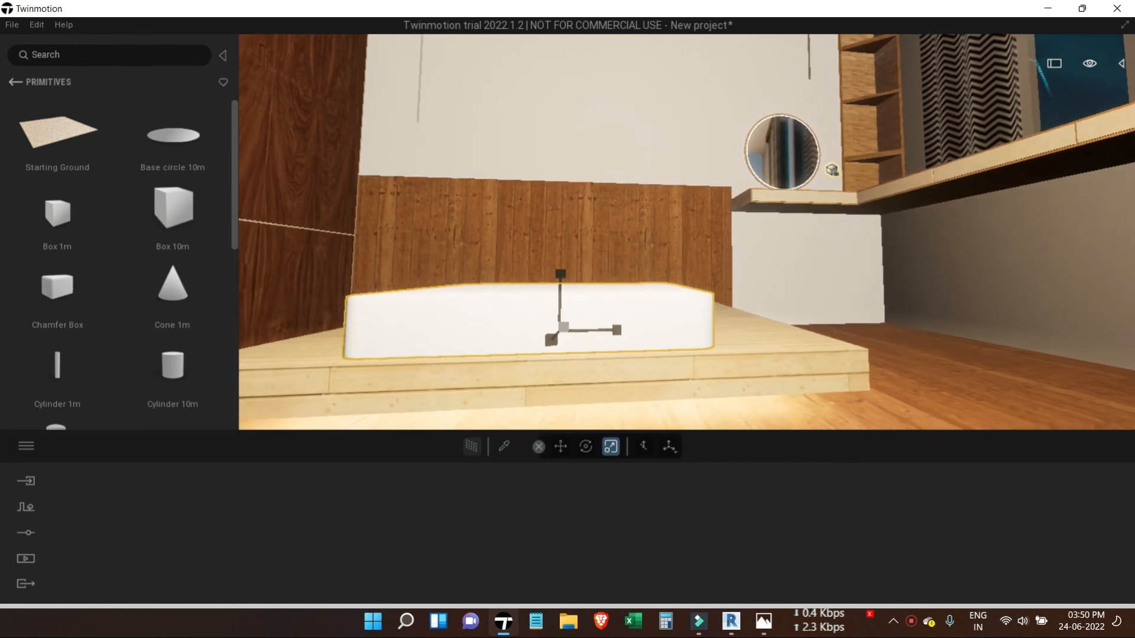
pyautogui.scroll(1, 551, 282)
pyautogui.click(558, 277)
pyautogui.moveTo(558, 277); pyautogui.dragTo(555, 321)
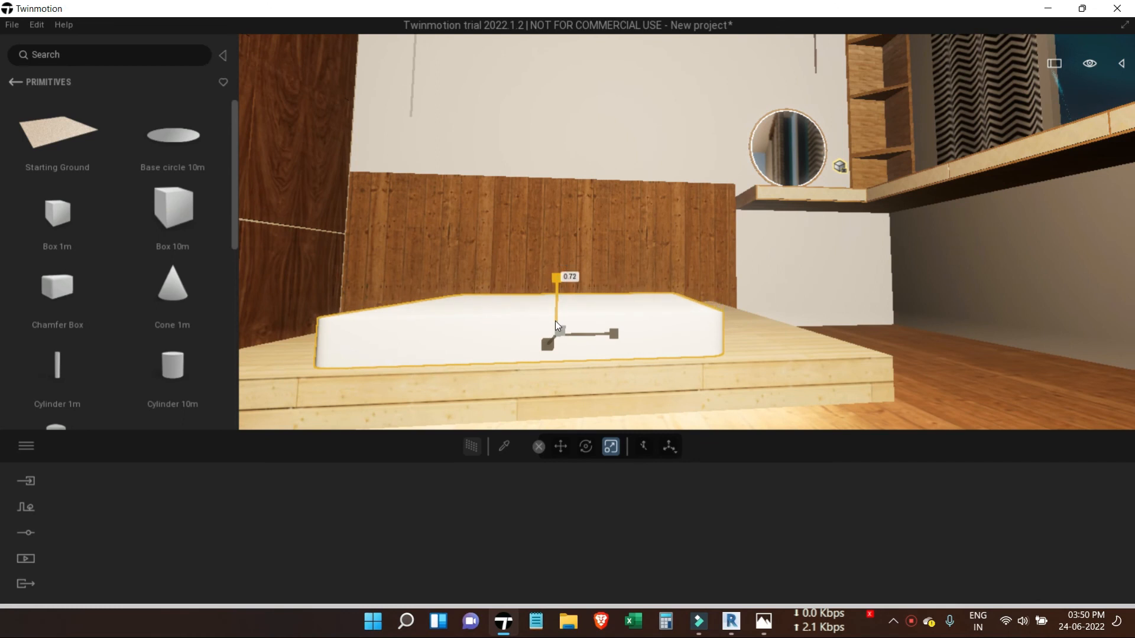
pyautogui.scroll(-2, 569, 206)
# - Widen the box to nearly the bed platform's width and shift it sideways about 0.05 m to centre it
pyautogui.keyDown('shift'); pyautogui.moveTo(568, 206); pyautogui.dragTo(739, 302, button='middle'); pyautogui.keyUp('shift')
pyautogui.click(654, 283)
pyautogui.moveTo(653, 284); pyautogui.dragTo(757, 274)
pyautogui.click(560, 446)
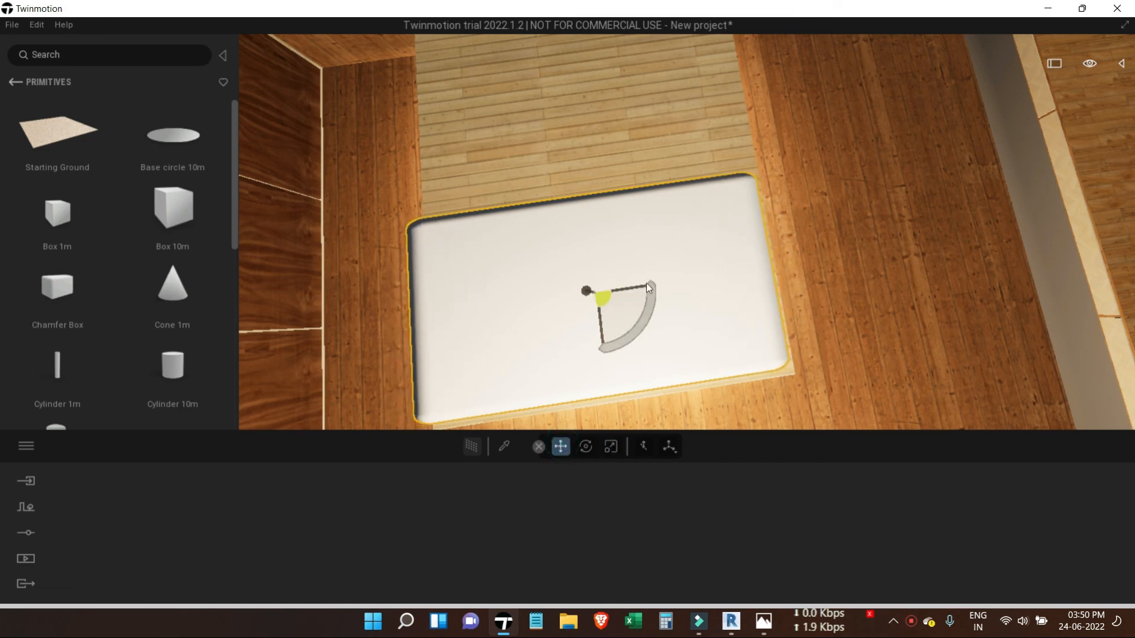
pyautogui.moveTo(625, 289); pyautogui.dragTo(633, 288)
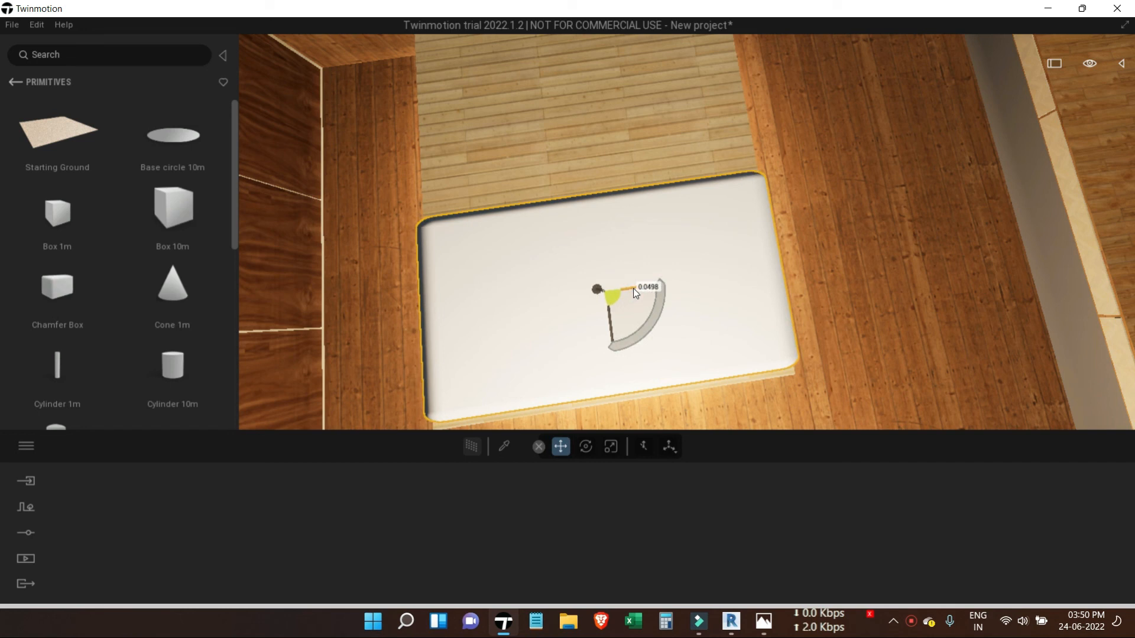
pyautogui.click(611, 447)
pyautogui.moveTo(659, 285); pyautogui.dragTo(658, 283)
pyautogui.keyDown('shift'); pyautogui.moveTo(885, 379); pyautogui.dragTo(914, 350, button='middle'); pyautogui.keyUp('shift')
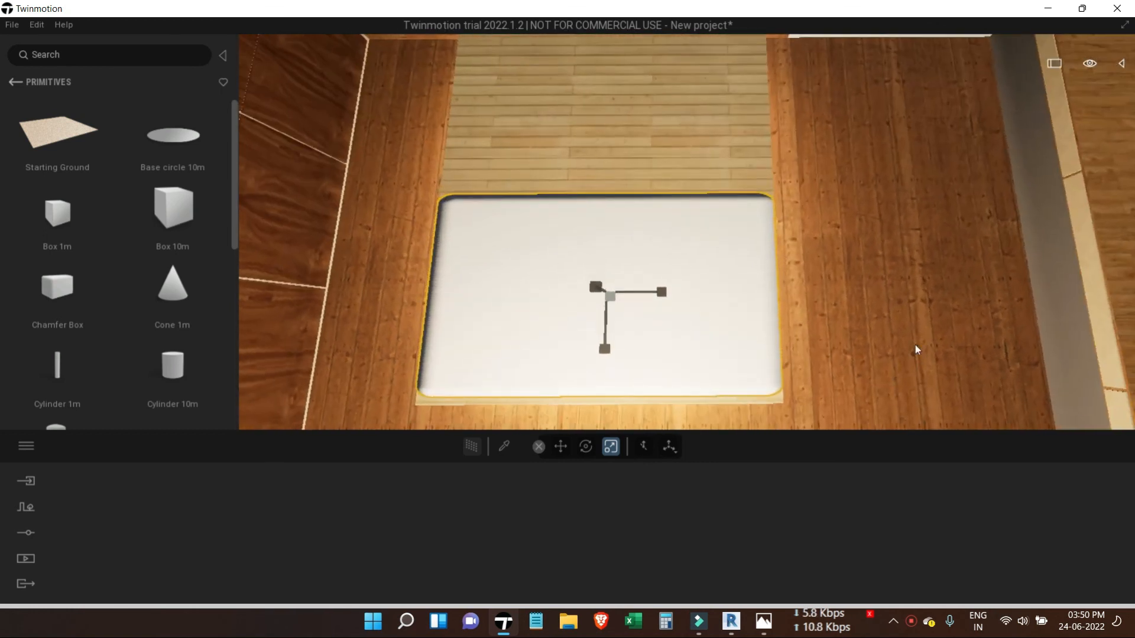
# - Lengthen the mattress box along the platform and move it towards the headboard
pyautogui.moveTo(604, 349); pyautogui.dragTo(608, 378)
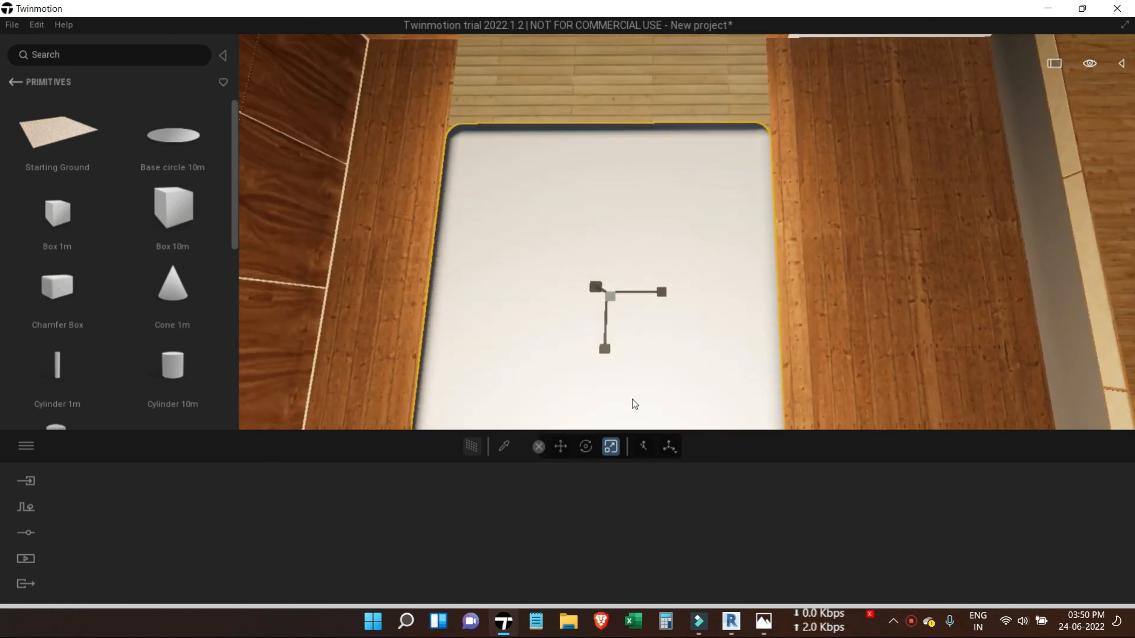
pyautogui.click(562, 447)
pyautogui.moveTo(608, 327); pyautogui.dragTo(611, 227)
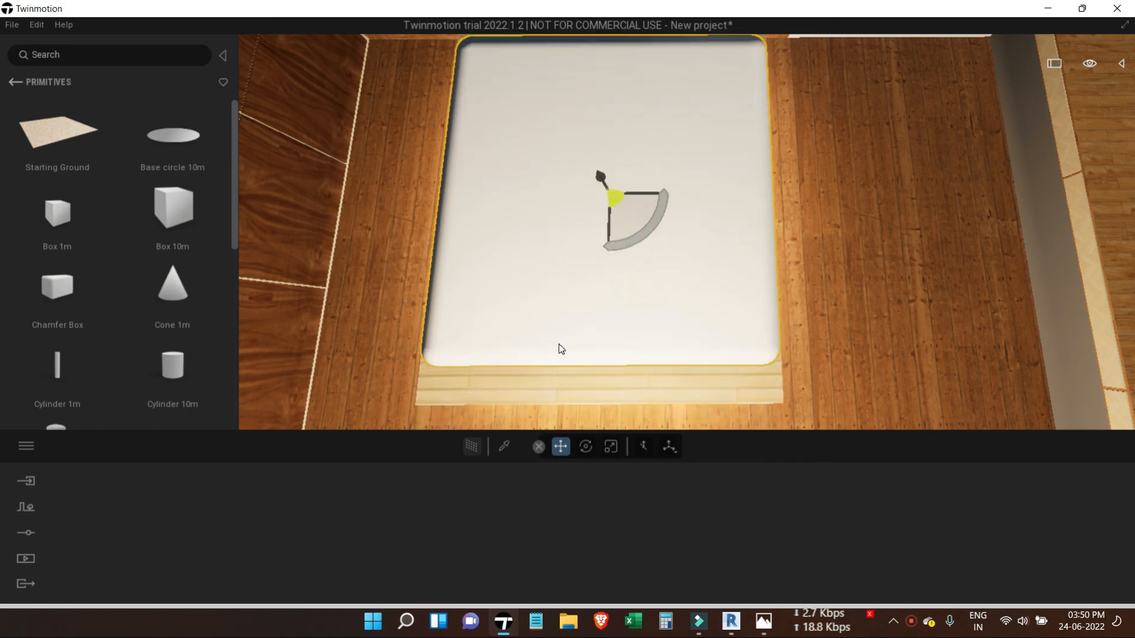
pyautogui.scroll(-1, 562, 349)
pyautogui.keyDown('shift'); pyautogui.moveTo(604, 378); pyautogui.dragTo(567, 286, button='middle'); pyautogui.keyUp('shift')
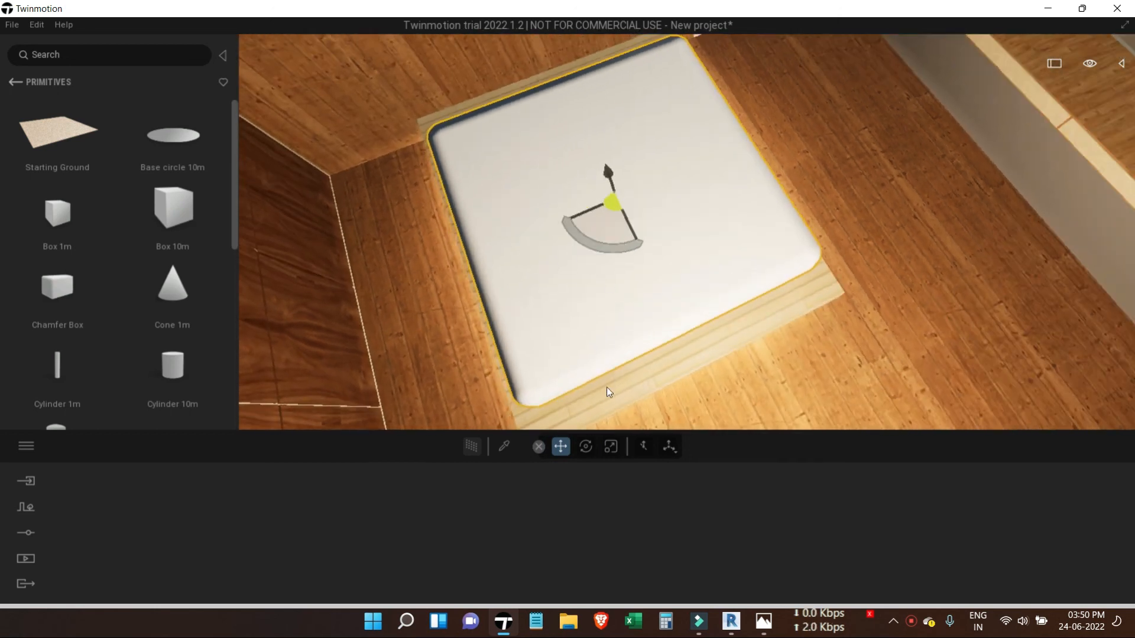
# - Scale the mattress box slightly longer and nudge it closer to the headboard
pyautogui.click(611, 446)
pyautogui.moveTo(641, 242); pyautogui.dragTo(644, 258)
pyautogui.keyDown('shift'); pyautogui.moveTo(499, 258); pyautogui.dragTo(603, 430, button='middle'); pyautogui.keyUp('shift')
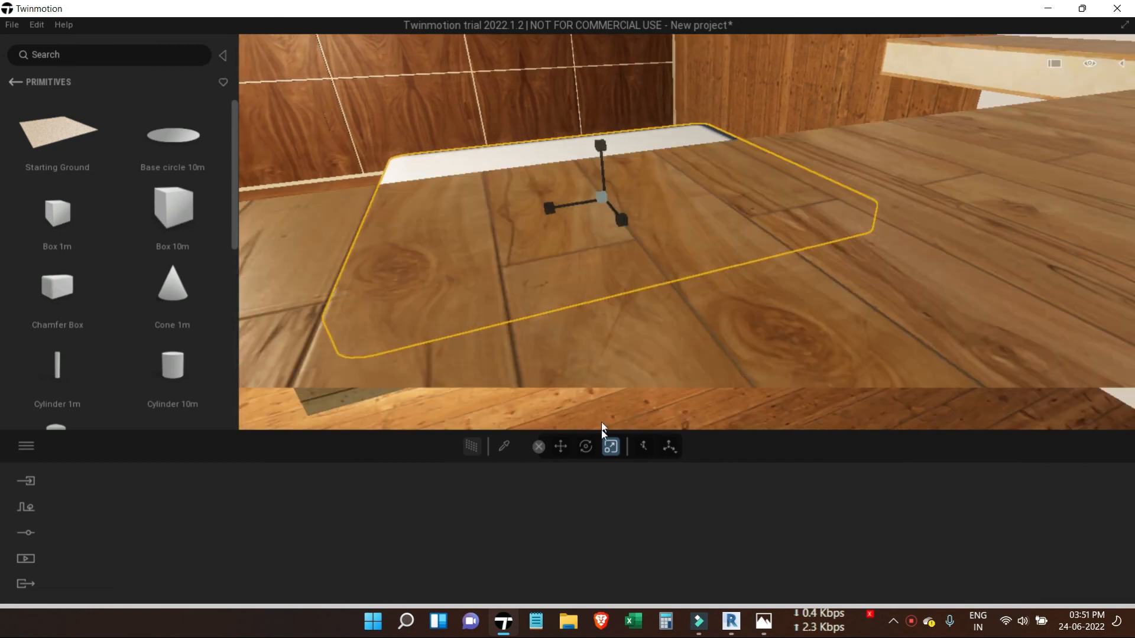
pyautogui.keyDown('shift'); pyautogui.moveTo(617, 178); pyautogui.dragTo(662, 216, button='middle'); pyautogui.keyUp('shift')
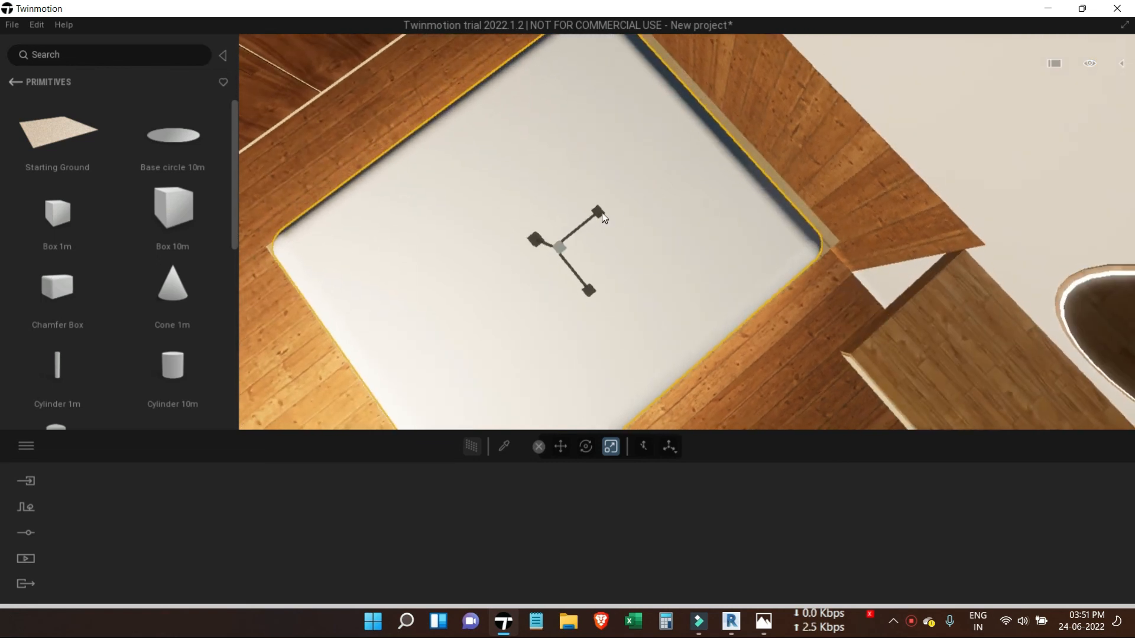
pyautogui.click(561, 446)
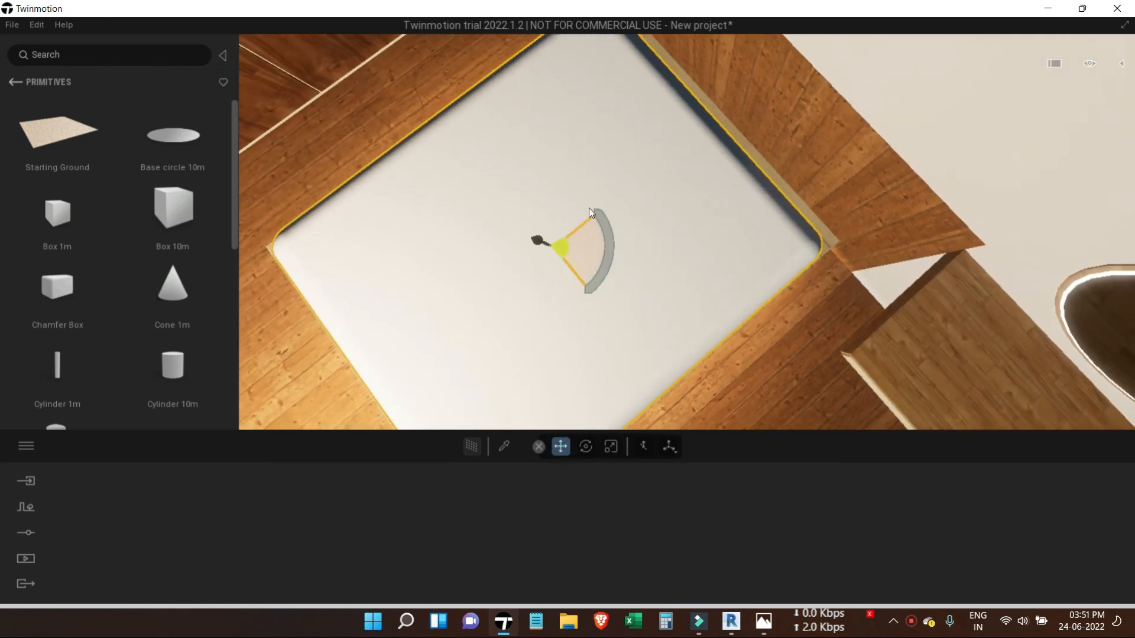
pyautogui.moveTo(577, 229); pyautogui.dragTo(593, 222)
pyautogui.scroll(-2, 388, 264)
pyautogui.keyDown('shift'); pyautogui.moveTo(388, 264); pyautogui.dragTo(558, 321, button='middle'); pyautogui.keyUp('shift')
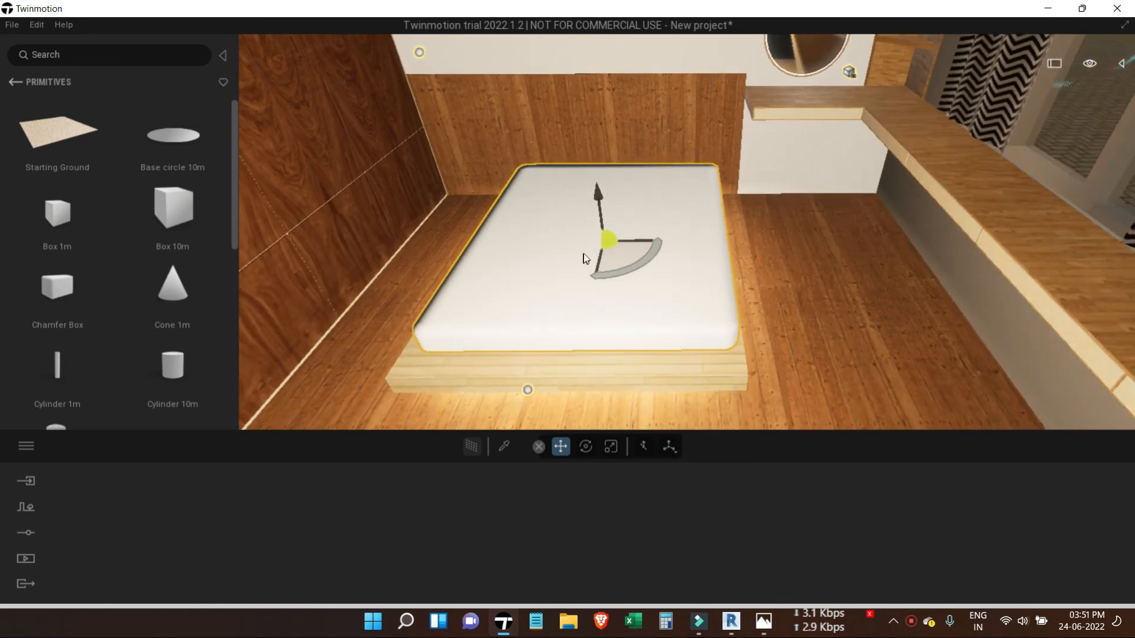
pyautogui.keyDown('shift'); pyautogui.moveTo(560, 246); pyautogui.dragTo(547, 301, button='middle'); pyautogui.keyUp('shift')
# - Extend the mattress length a little more and shift it about 0.07 m towards the foot of the platform
pyautogui.click(611, 446)
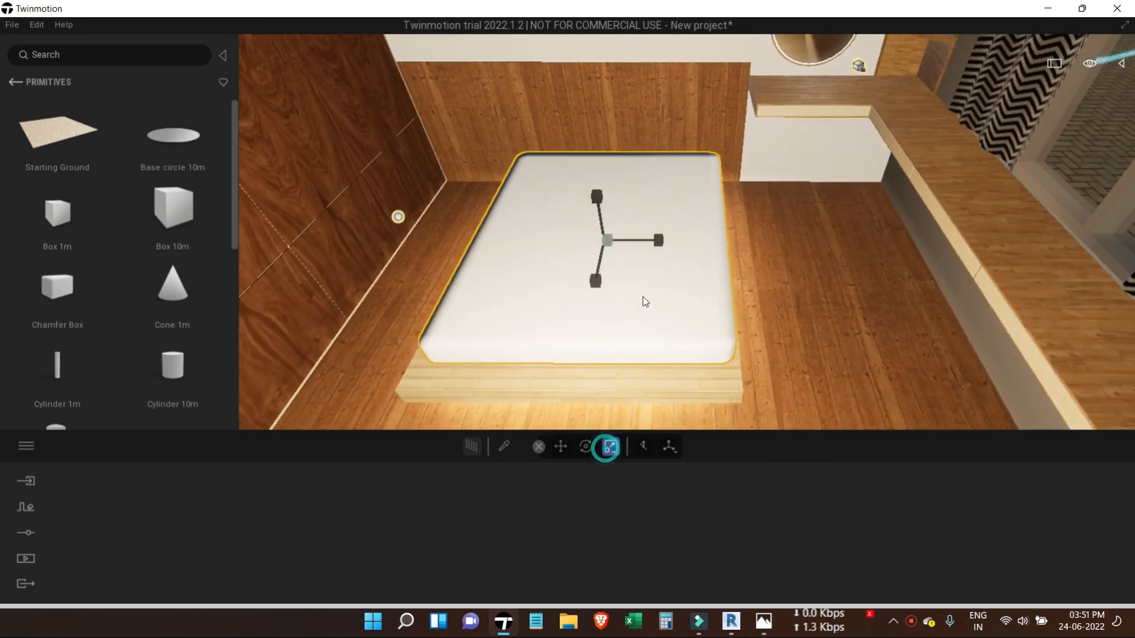
pyautogui.moveTo(598, 280)
pyautogui.mouseDown()
pyautogui.moveTo(594, 291)
pyautogui.moveTo(594, 263)
pyautogui.mouseUp()
pyautogui.click(561, 448)
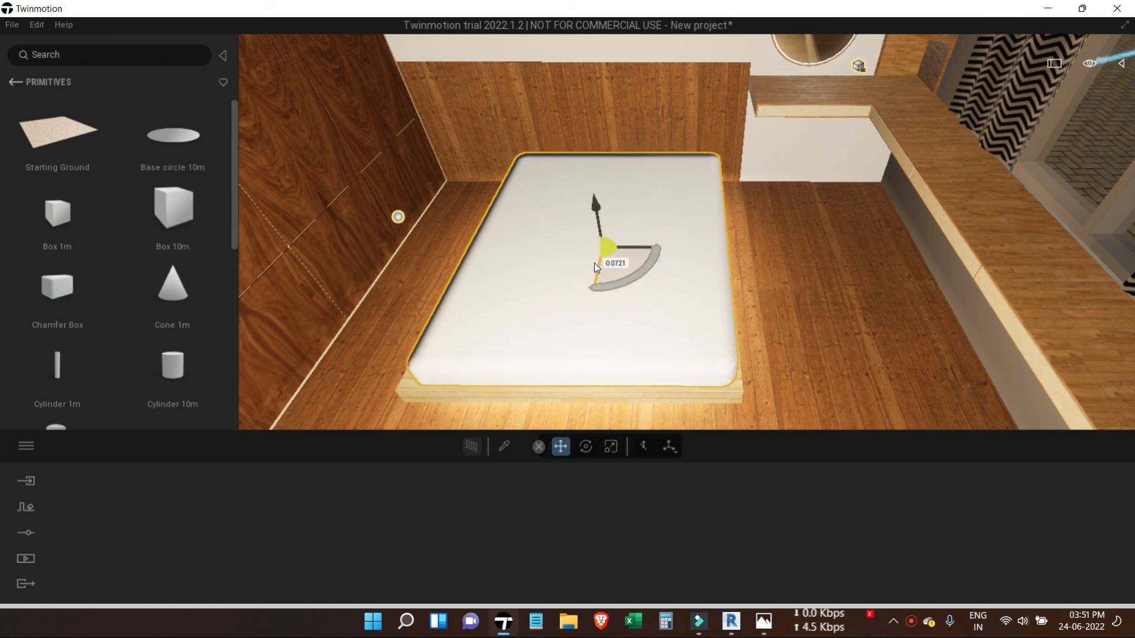
# - Deselect the mattress and save the project
pyautogui.click(819, 353)
pyautogui.hotkey('ctrl', 's')
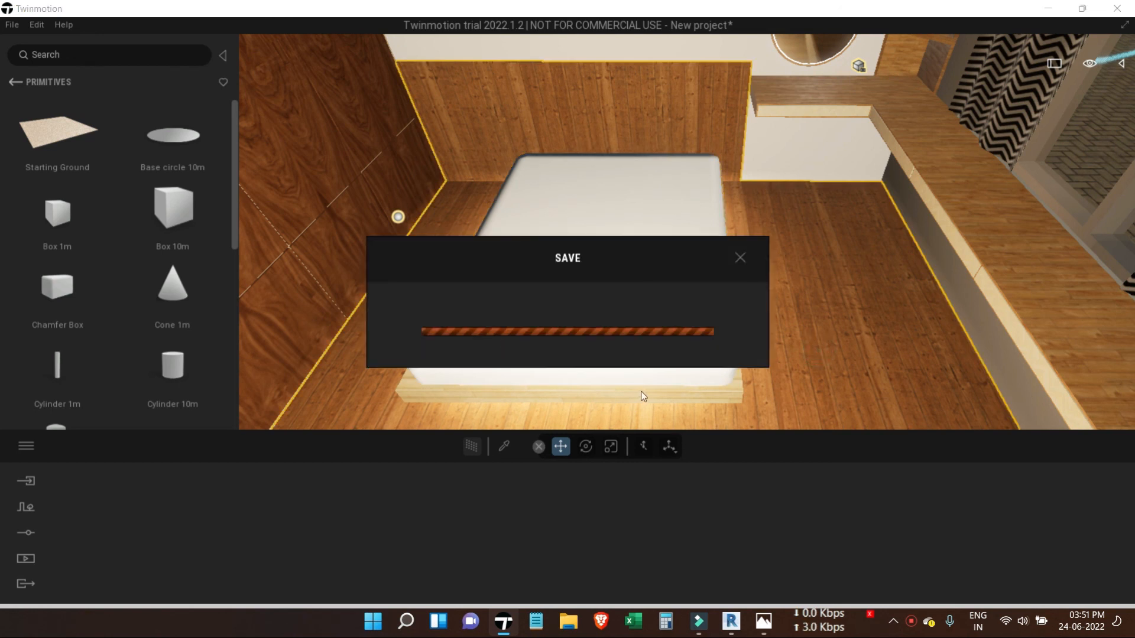